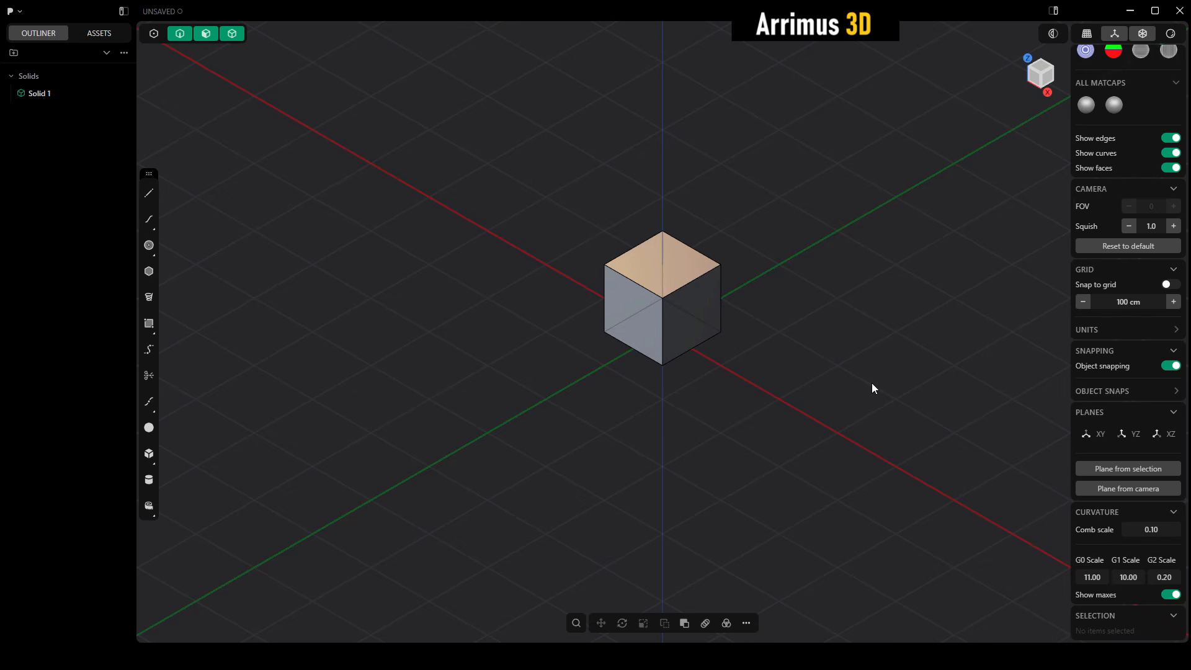
middle_drag(847, 336, 776, 320)
middle_drag(701, 372, 819, 423)
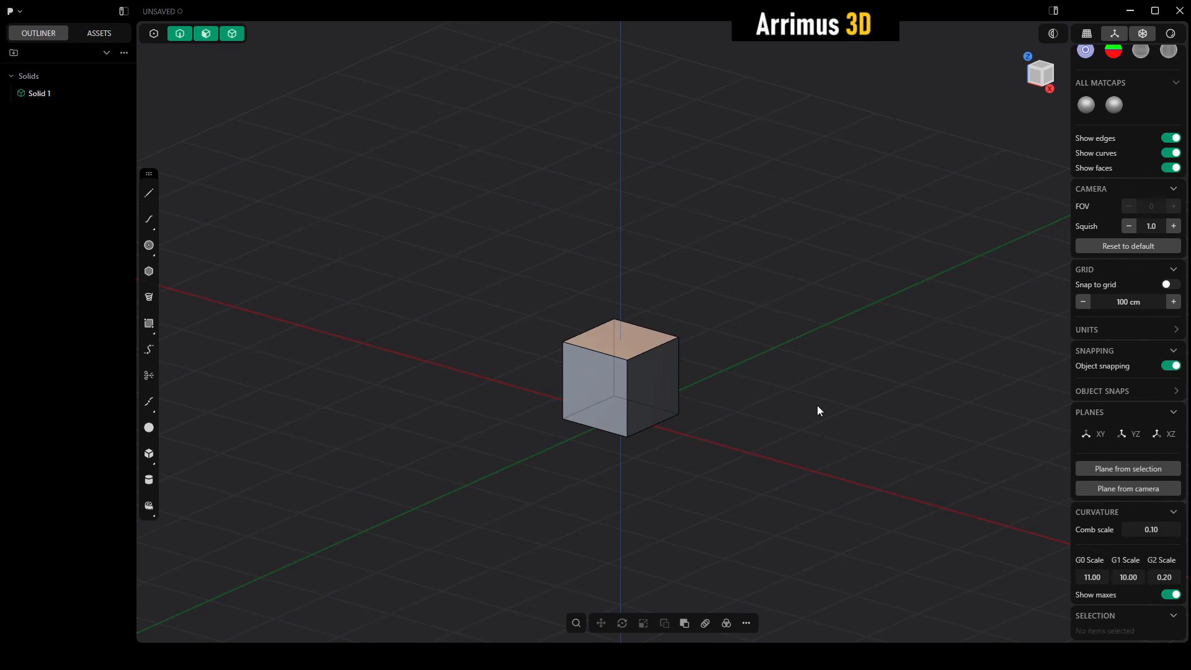
middle_drag(861, 378, 806, 414)
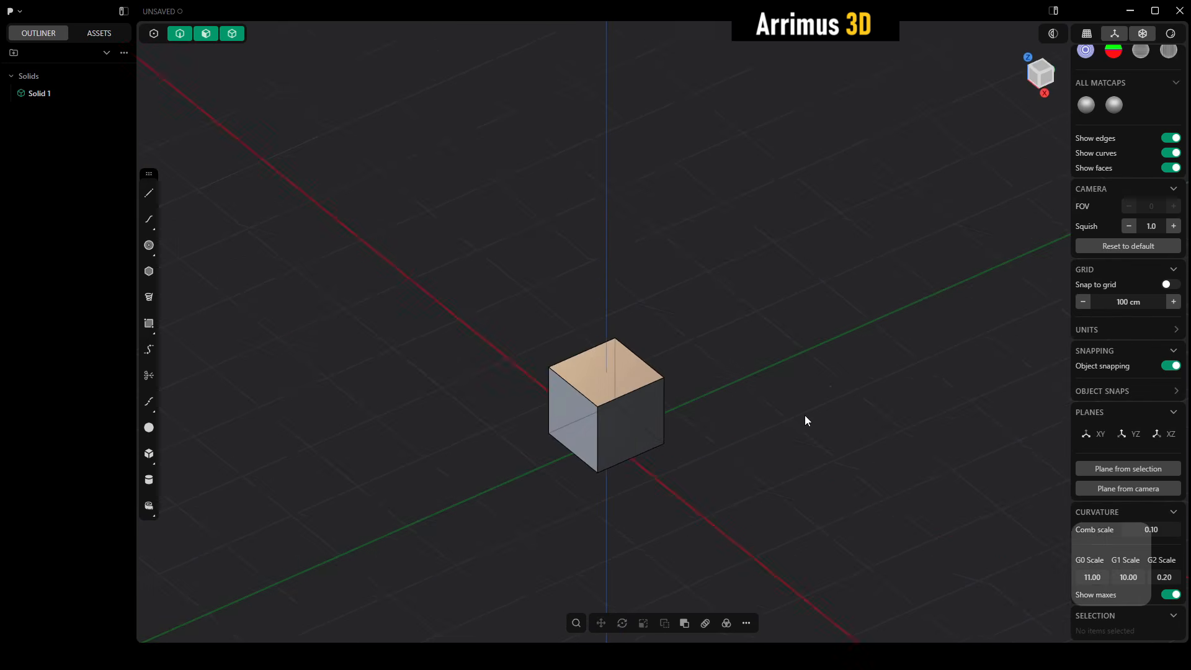
alt+drag(789, 364, 761, 312)
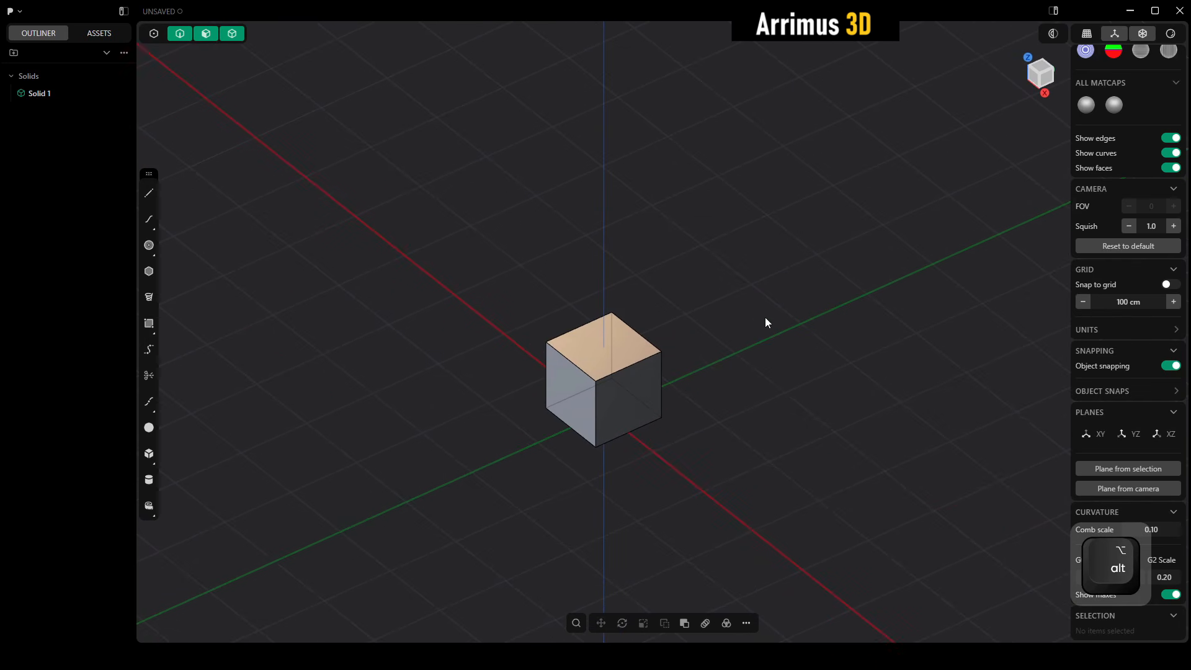
Set the viewport navigation preset to Plasticity default in the preferences
click(15, 18)
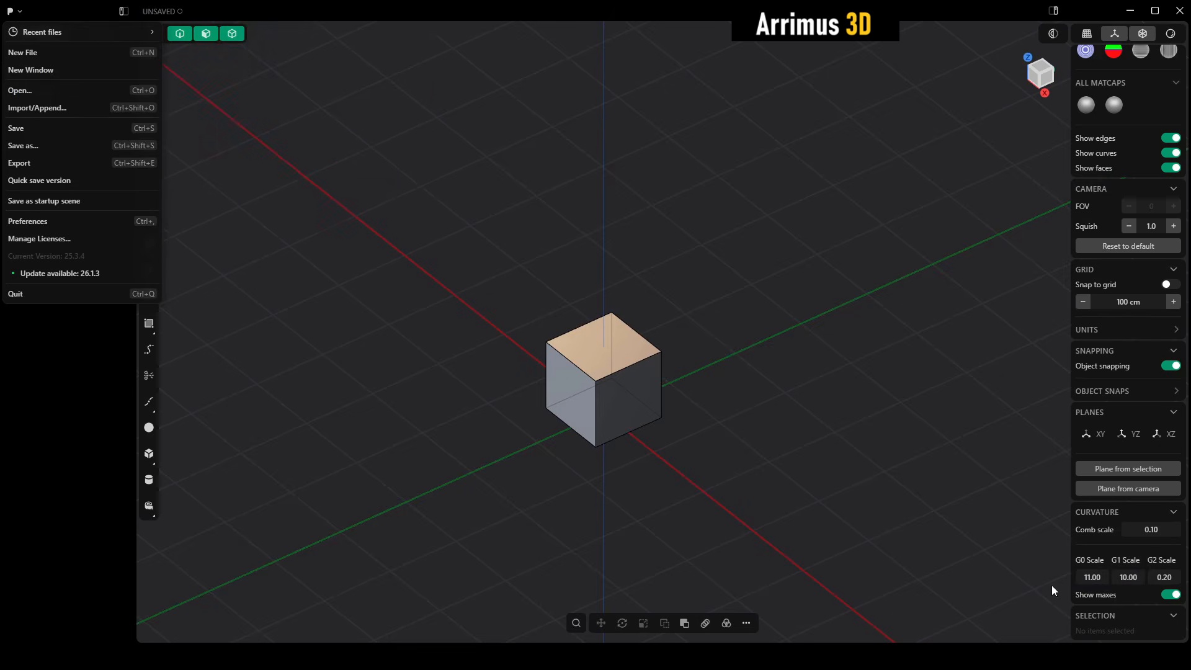
mouse_move(38, 28)
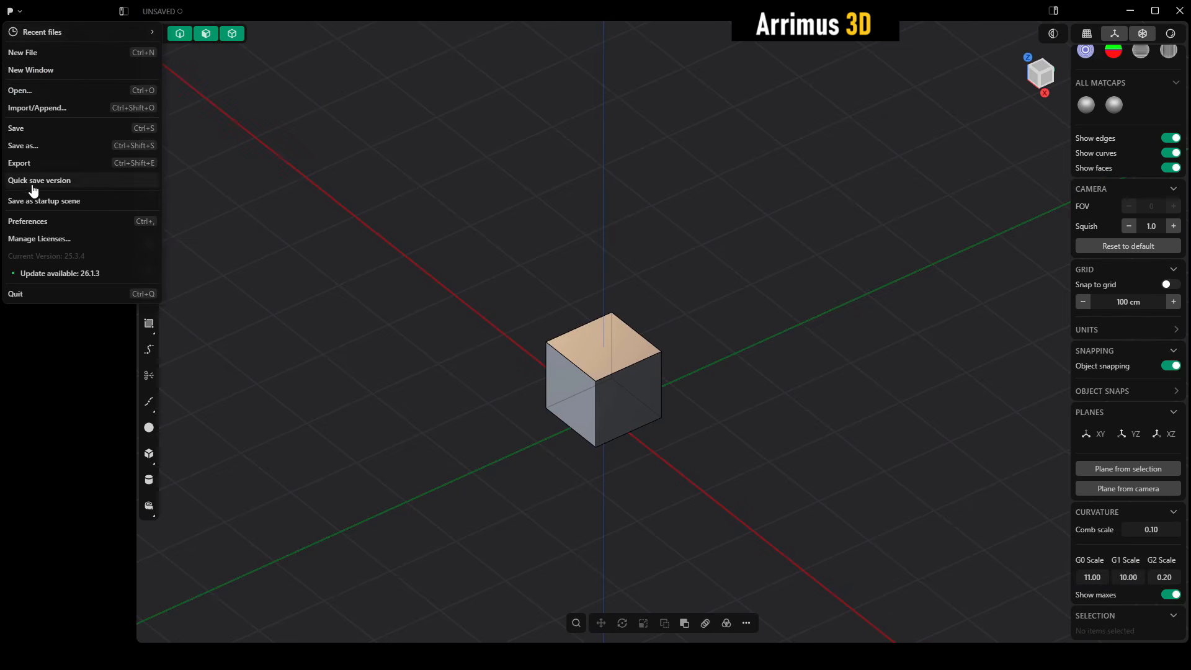
click(28, 221)
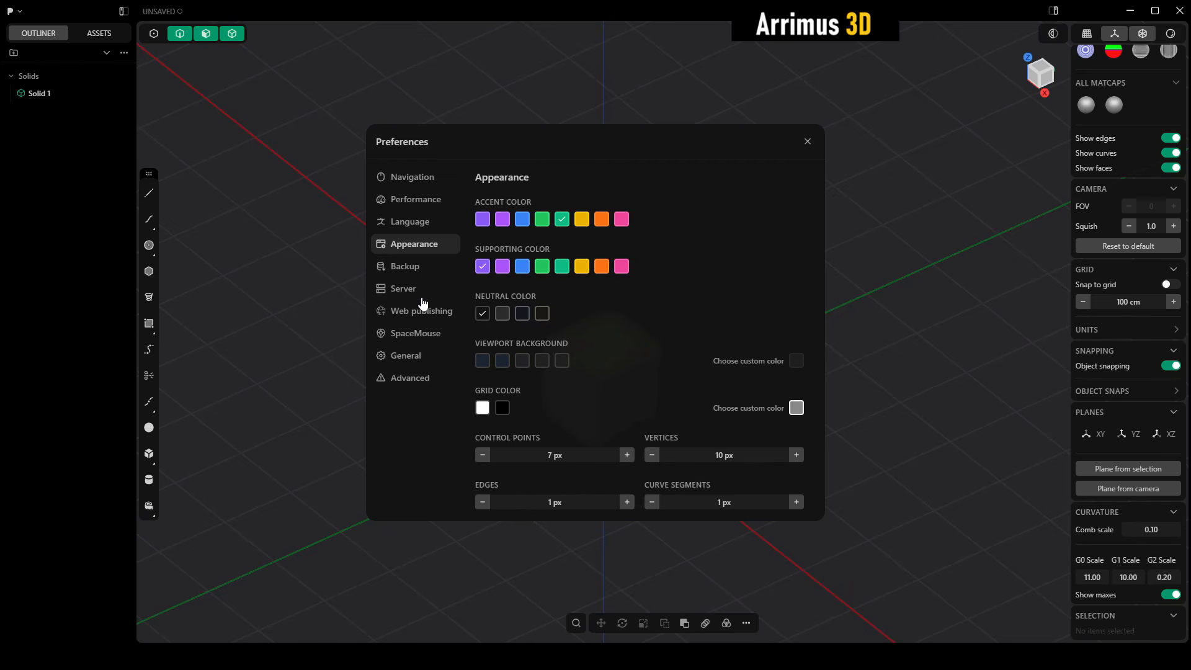
click(425, 182)
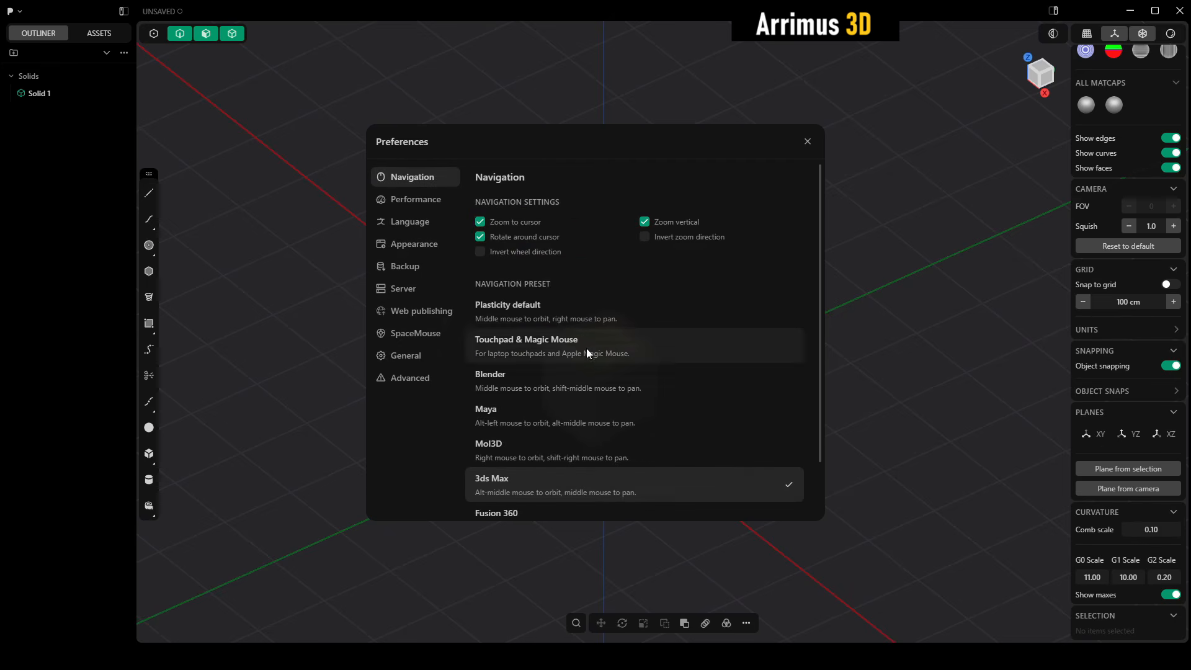
scroll(532, 434, down, 1)
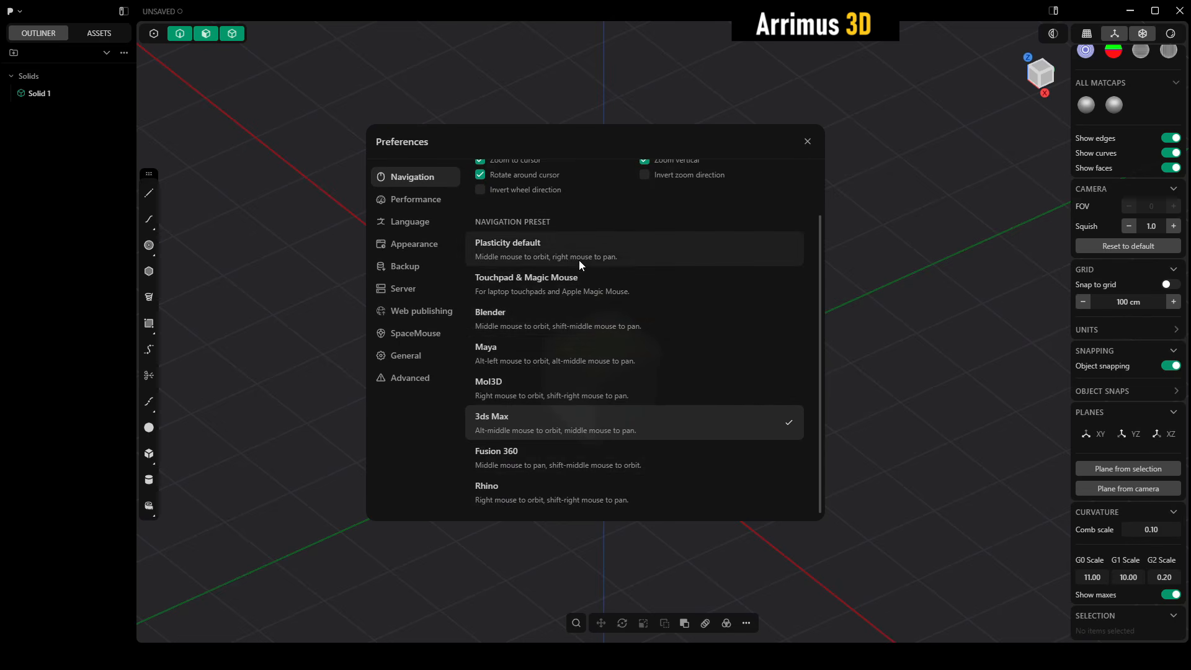
scroll(606, 355, up, 1)
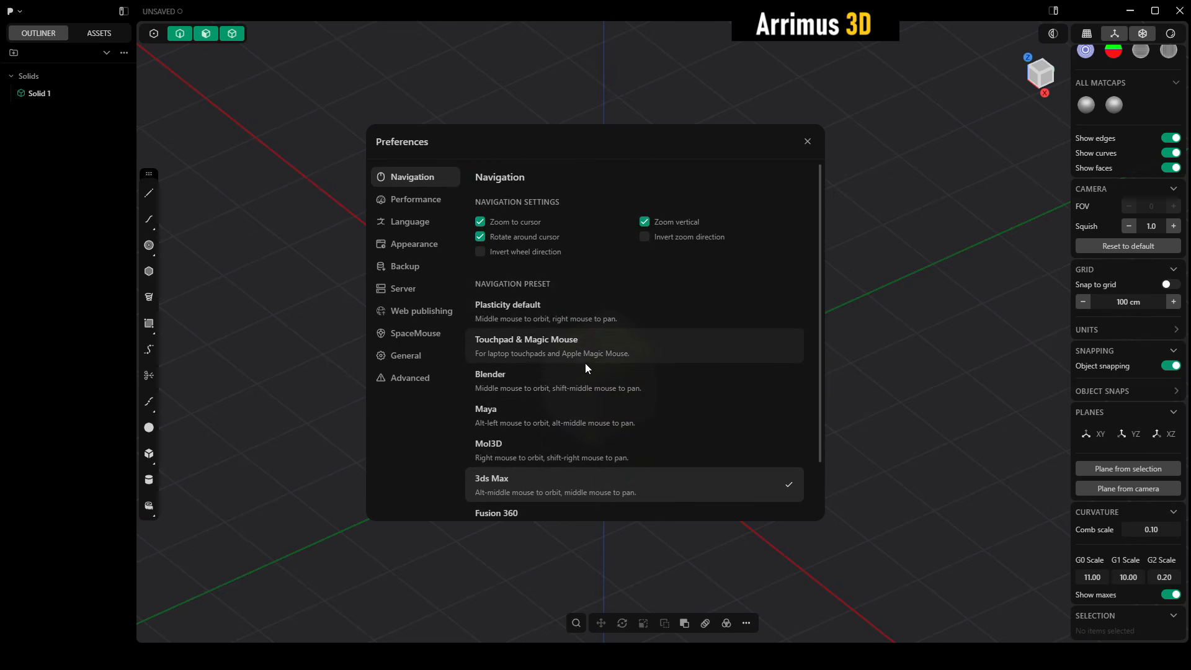
click(511, 307)
click(807, 142)
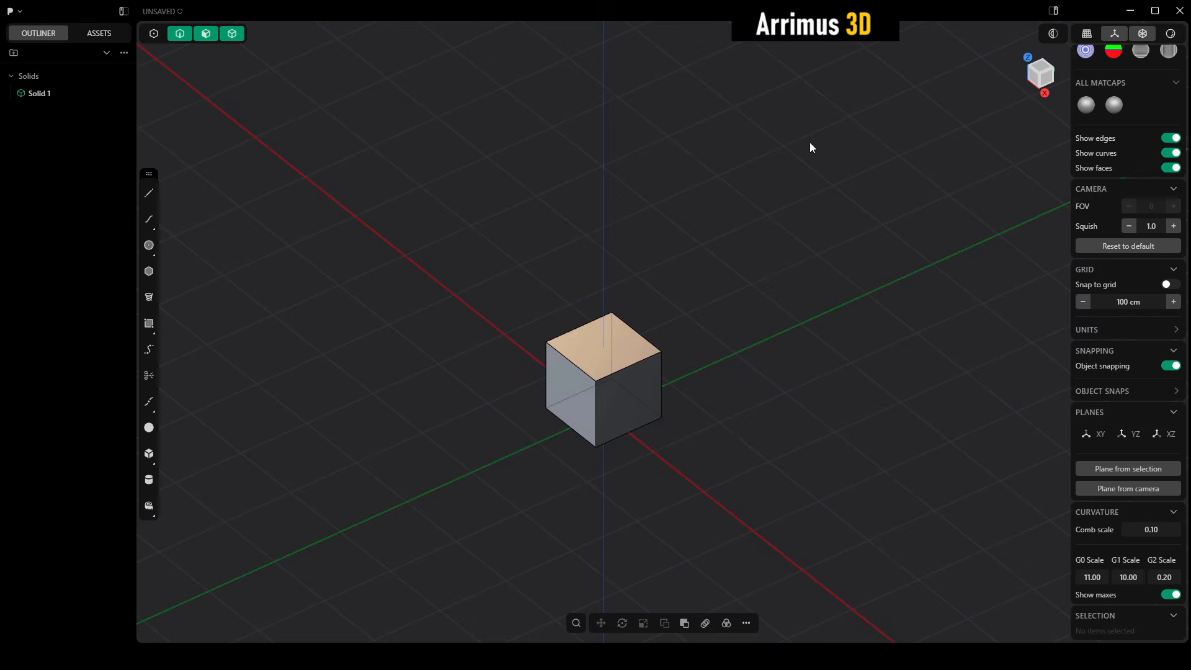
Examine the cube from several angles and distances using the default orbit, pan and zoom navigation
middle_drag(820, 328, 820, 338)
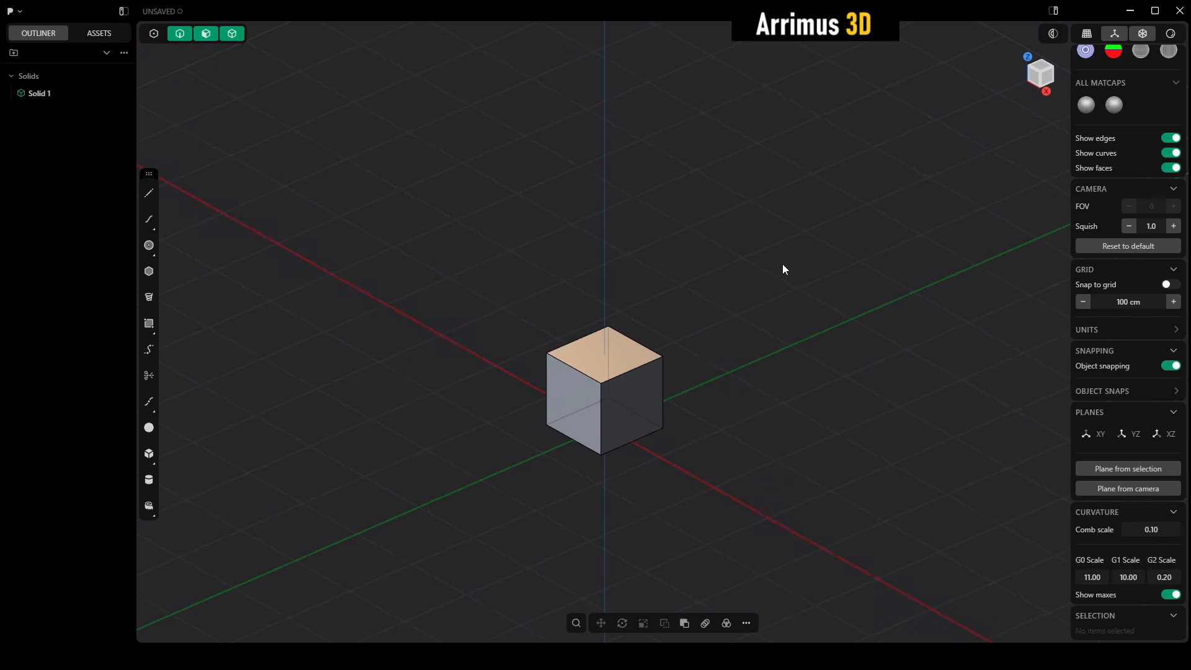
mouse_move(746, 311)
right_down()
mouse_move(710, 340)
mouse_move(766, 346)
mouse_move(729, 337)
mouse_move(734, 318)
mouse_move(689, 372)
mouse_move(768, 314)
mouse_move(724, 352)
mouse_move(759, 318)
right_up()
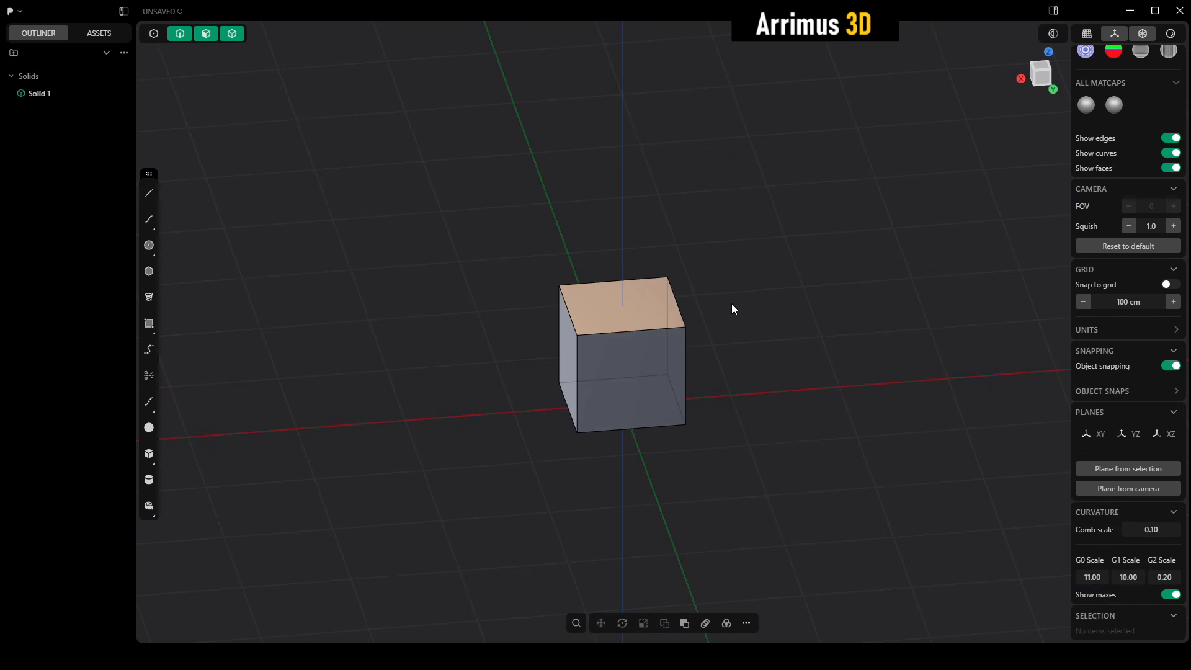
scroll(713, 304, up, 2)
scroll(703, 309, down, 2)
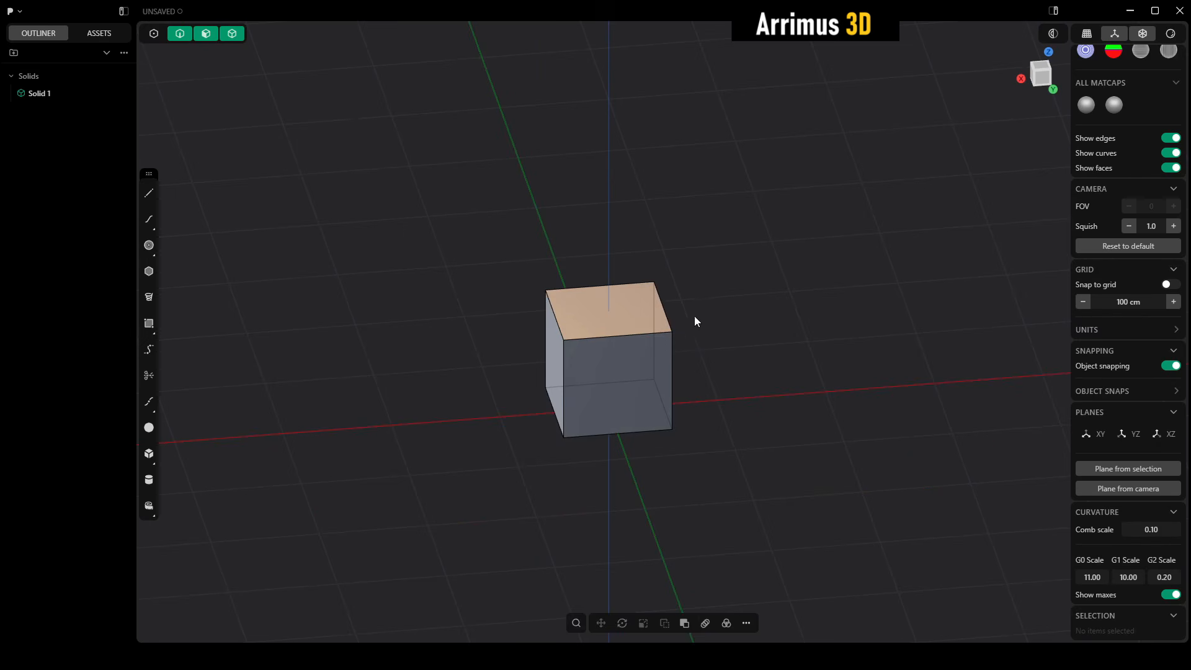
scroll(620, 319, up, 5)
scroll(609, 316, down, 2)
scroll(608, 318, up, 2)
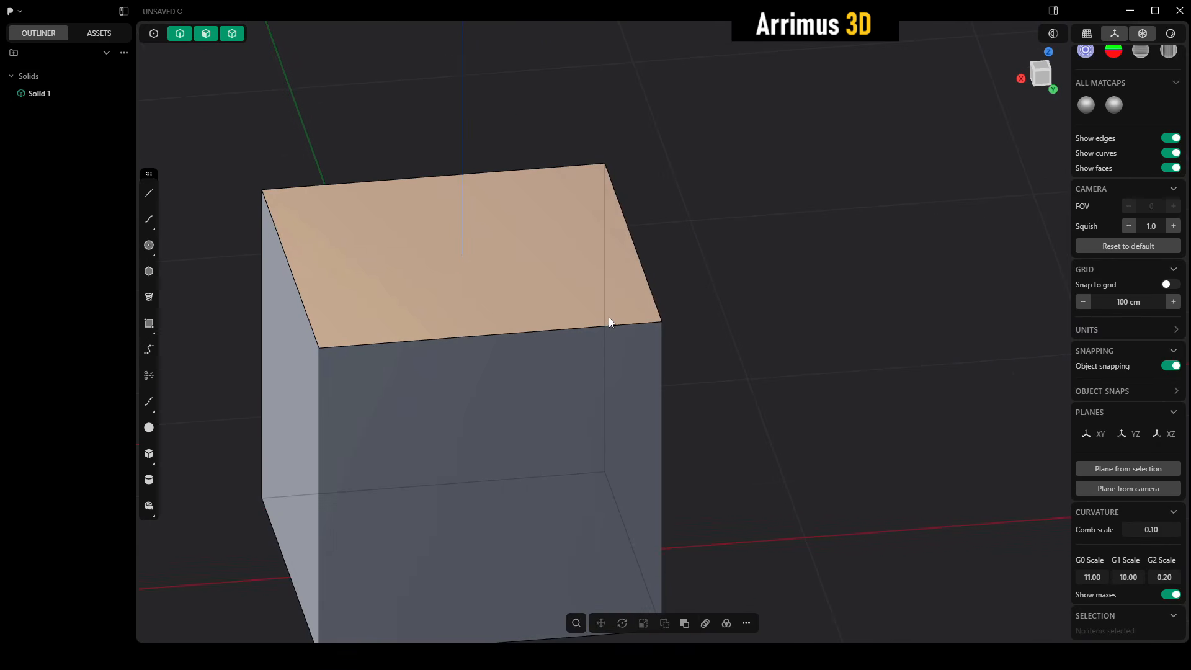
scroll(608, 317, down, 5)
scroll(608, 316, down, 2)
right_drag(664, 316, 635, 348)
scroll(623, 358, up, 5)
scroll(623, 353, down, 5)
scroll(623, 352, up, 5)
scroll(623, 352, down, 5)
scroll(627, 351, up, 5)
scroll(656, 345, down, 3)
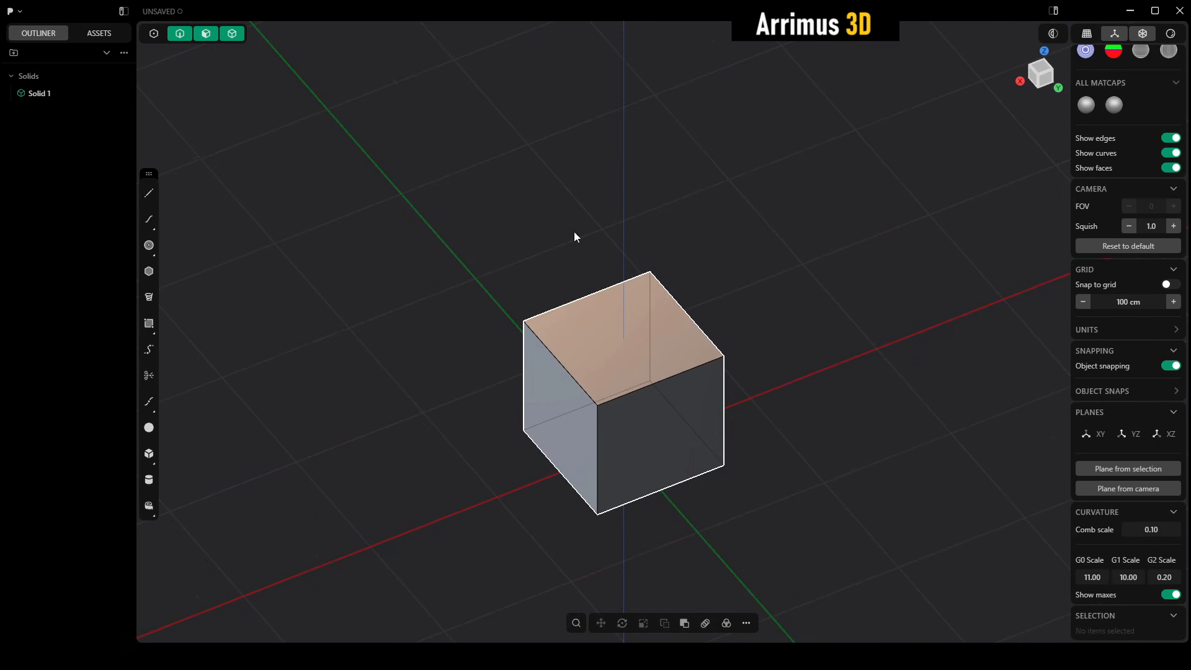
Set the navigation preset to 3ds Max in the preferences
click(10, 12)
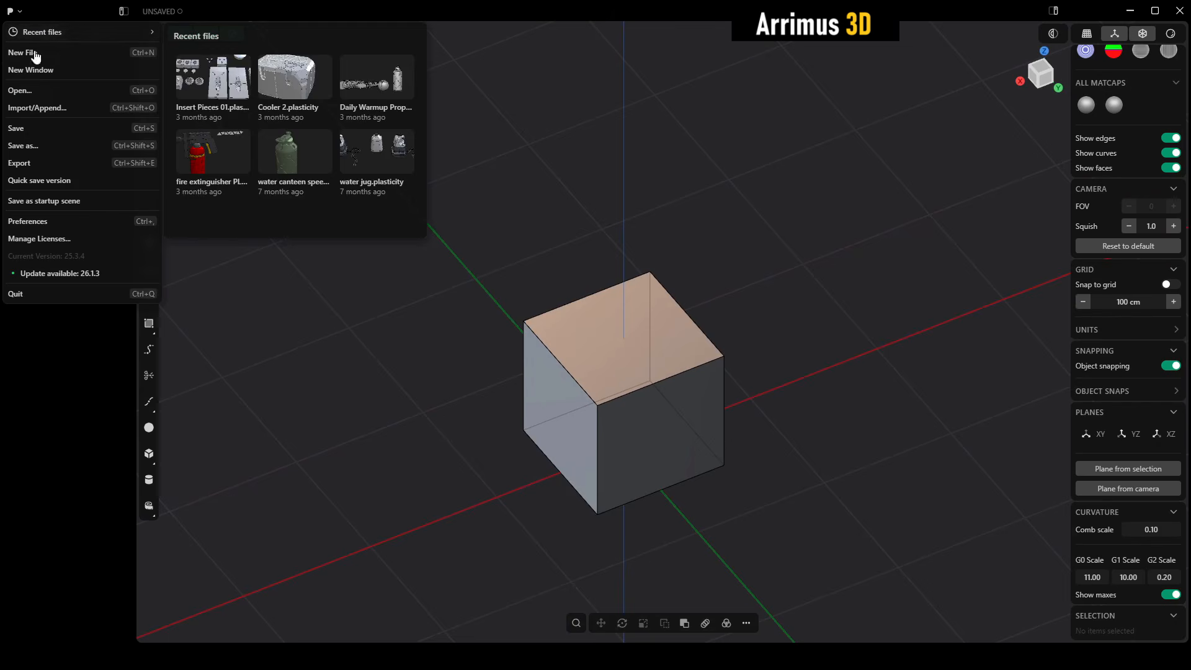
click(58, 221)
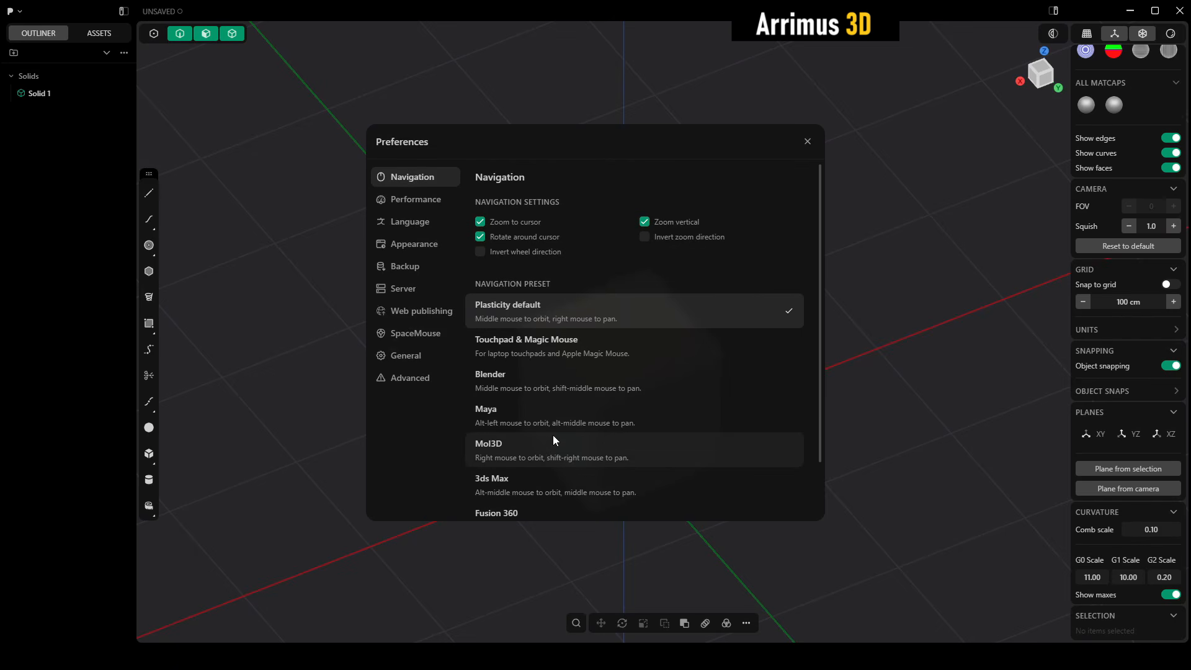
scroll(550, 448, down, 1)
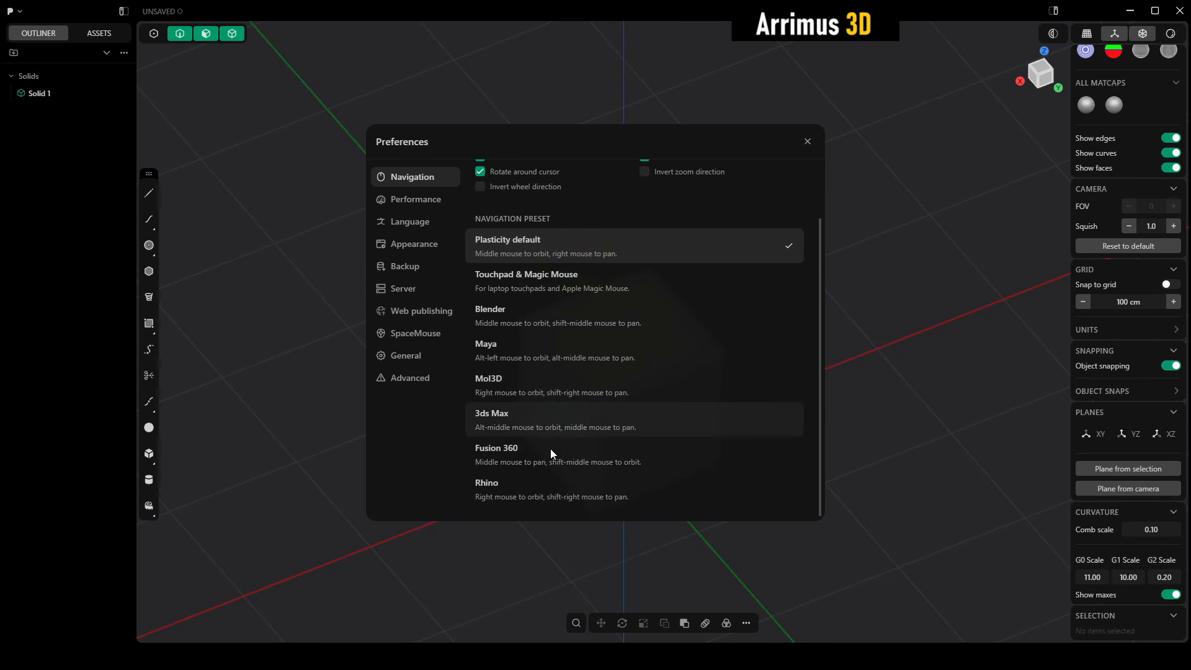
click(526, 412)
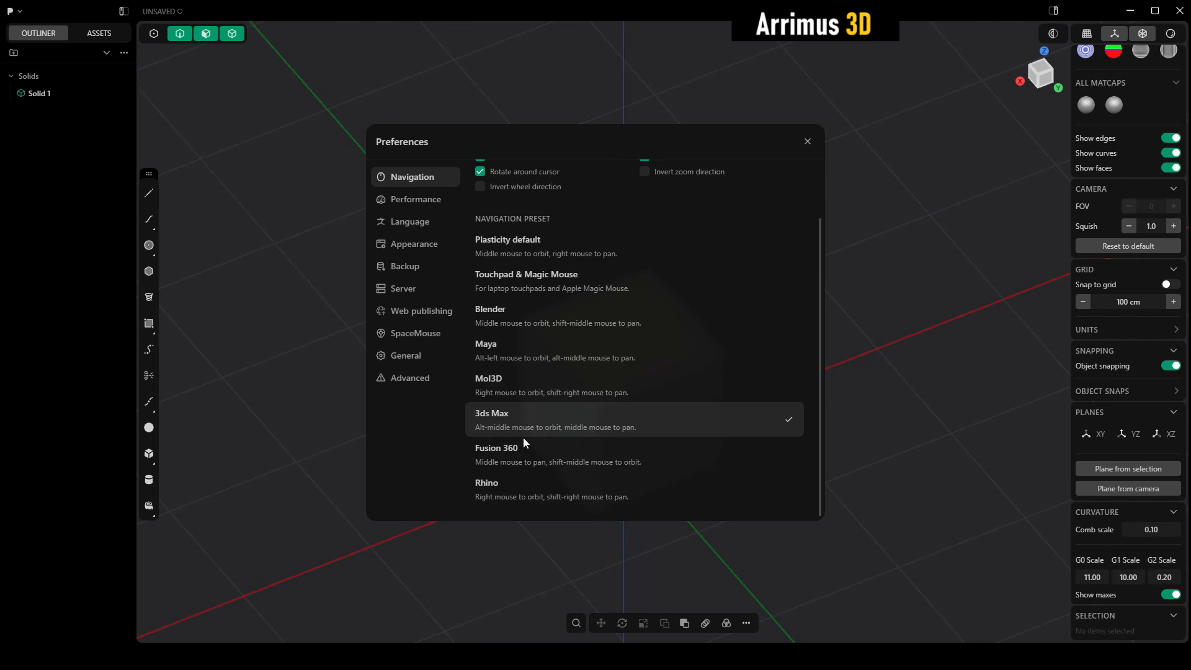
click(807, 142)
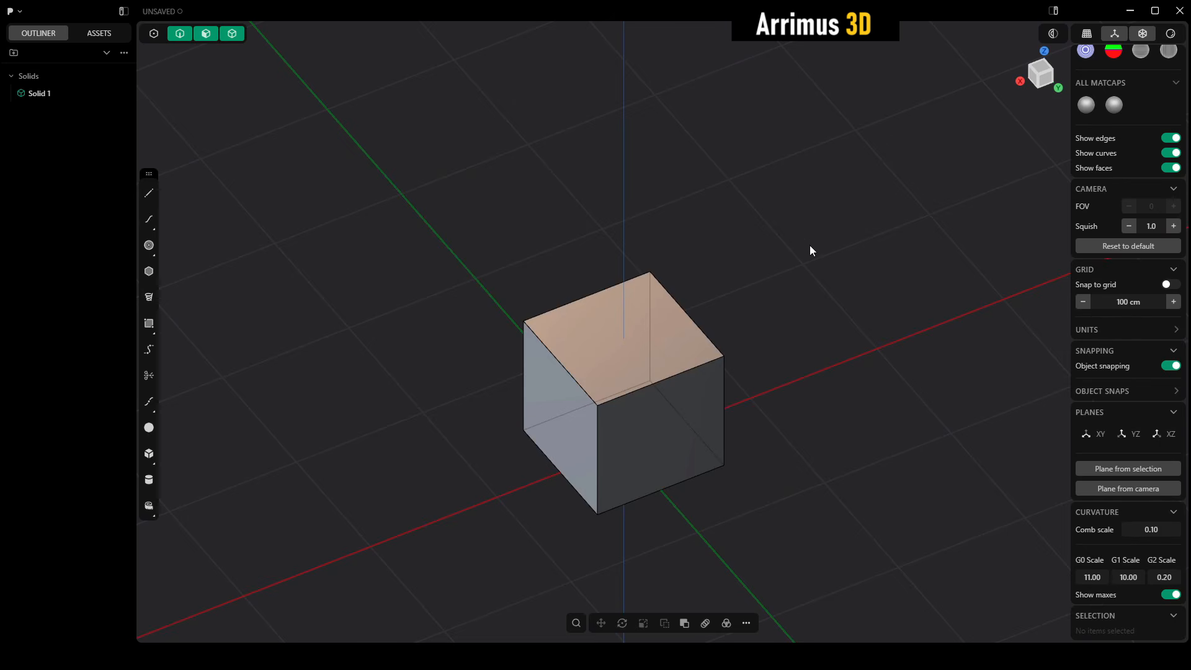
Compare the orthographic and perspective camera views of the cube and leave the viewport in perspective
middle_drag(787, 318, 760, 310)
alt+middle_drag(701, 359, 816, 338)
middle_drag(820, 288, 728, 319)
middle_drag(805, 411, 689, 363)
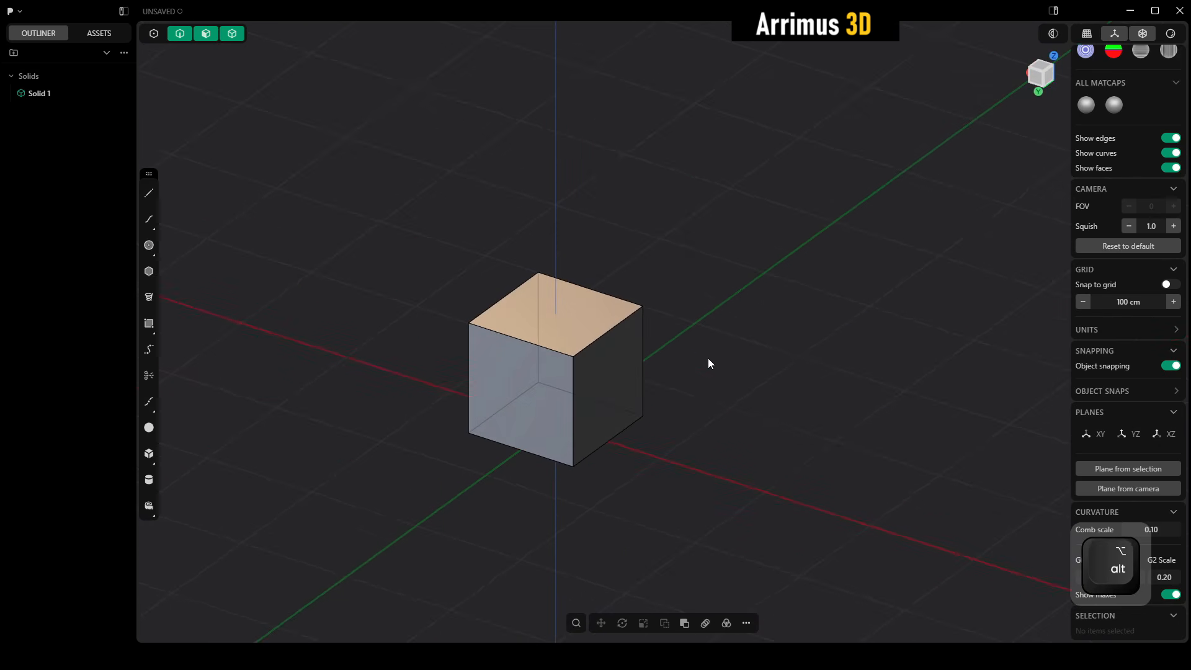
click(1086, 34)
click(1092, 38)
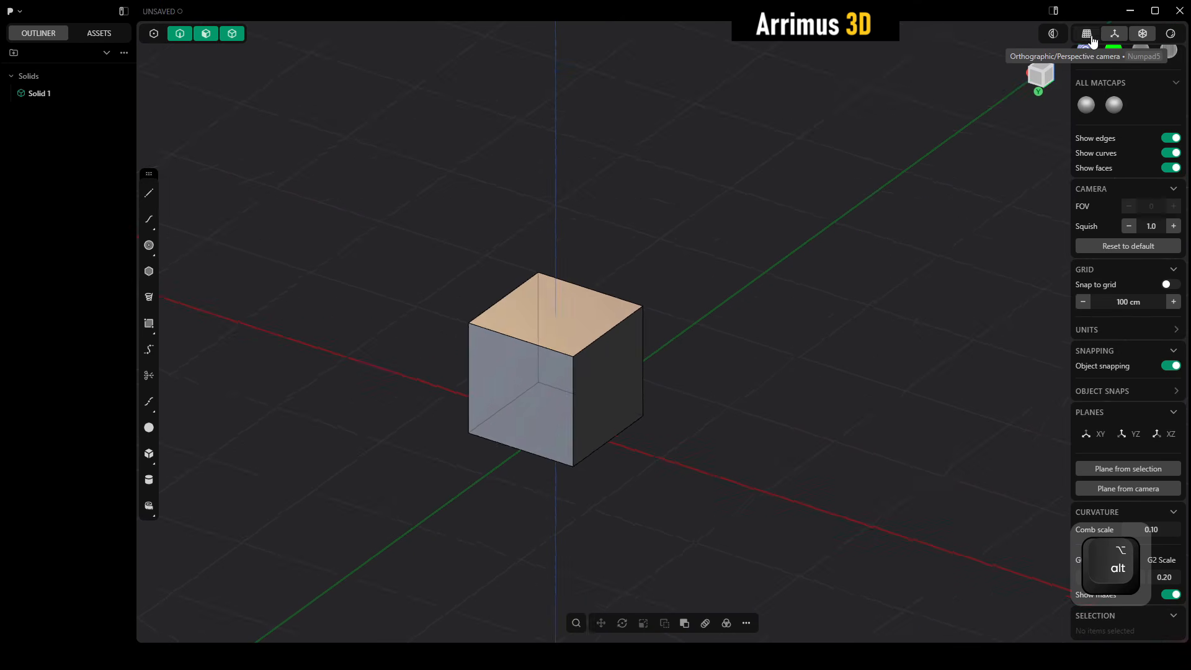
click(1092, 38)
click(1092, 38)
click(1092, 39)
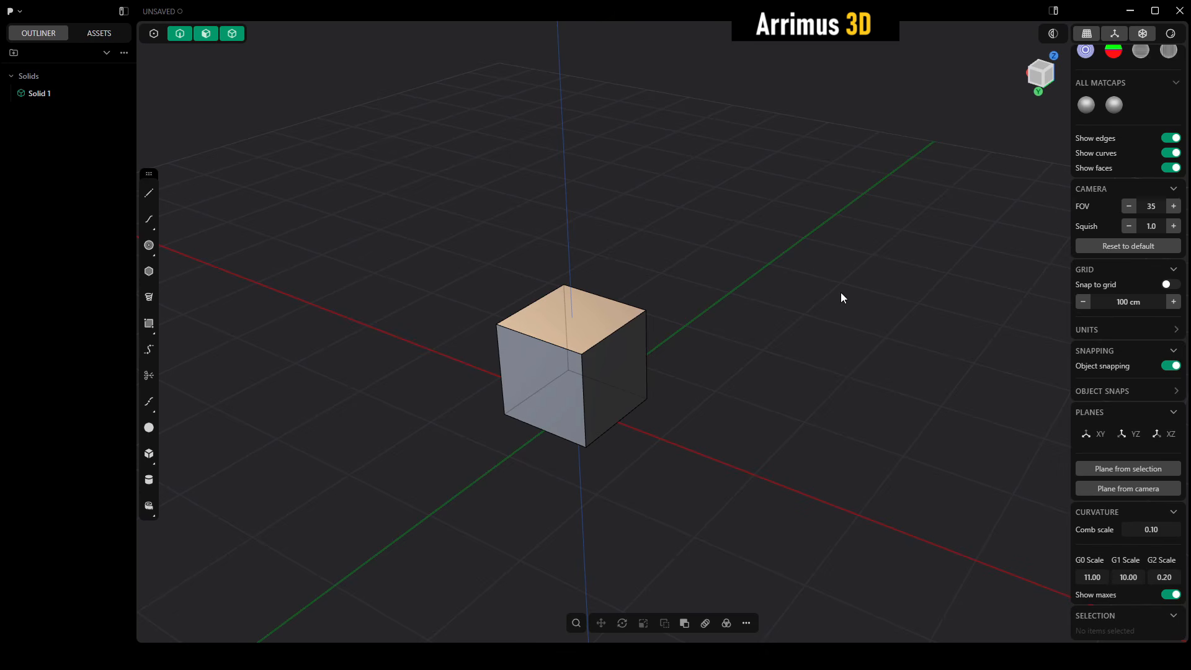
Toggle the viewport's X-ray mode off and back on to compare how the cube's hidden edges display
click(1142, 36)
click(1143, 36)
key(alt+z)
key(alt+z)
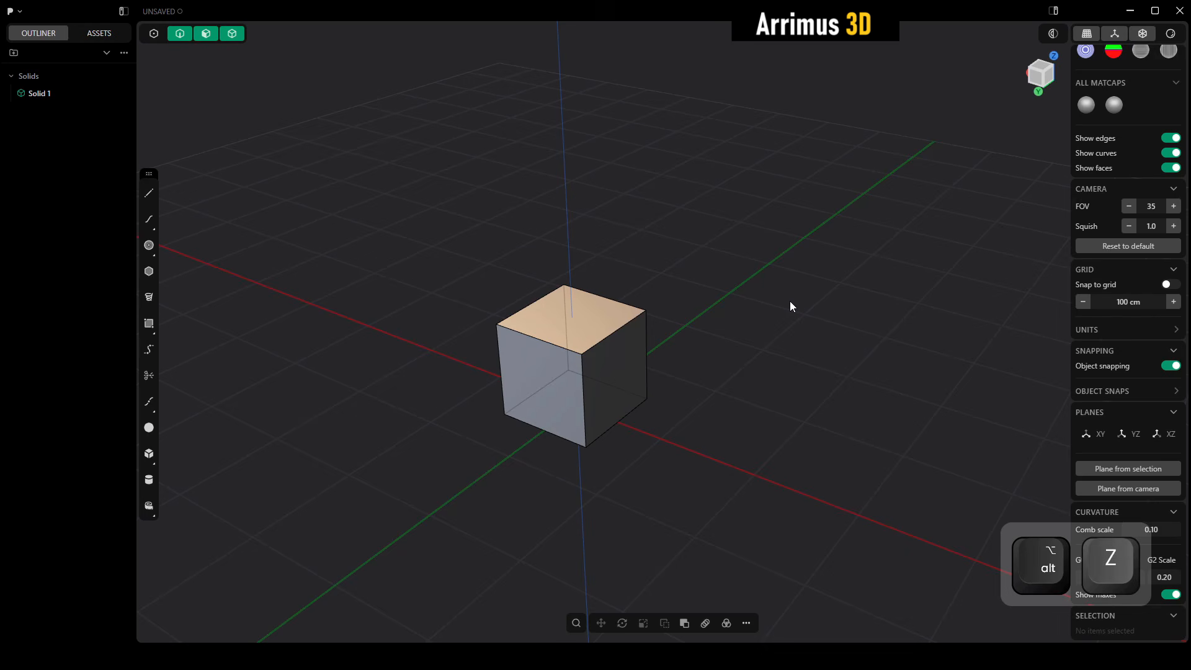
Search the command list for "x" and check the shortcut options of the toggle xray mode command
key(f)
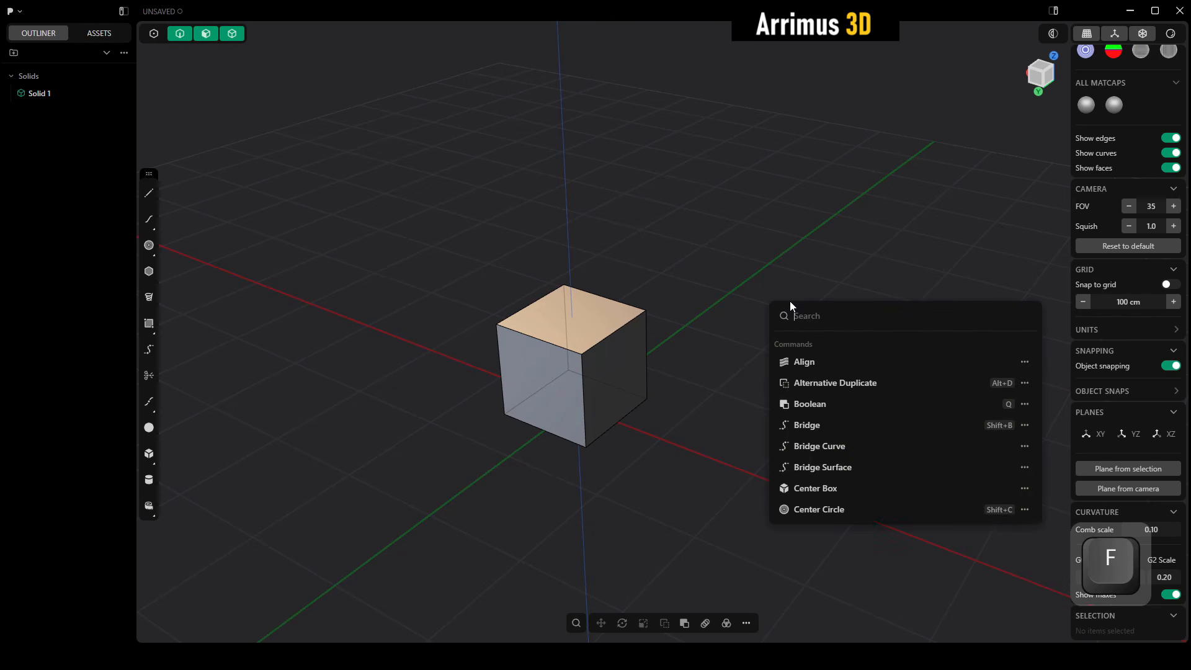
scroll(859, 385, down, 10)
scroll(859, 384, up, 10)
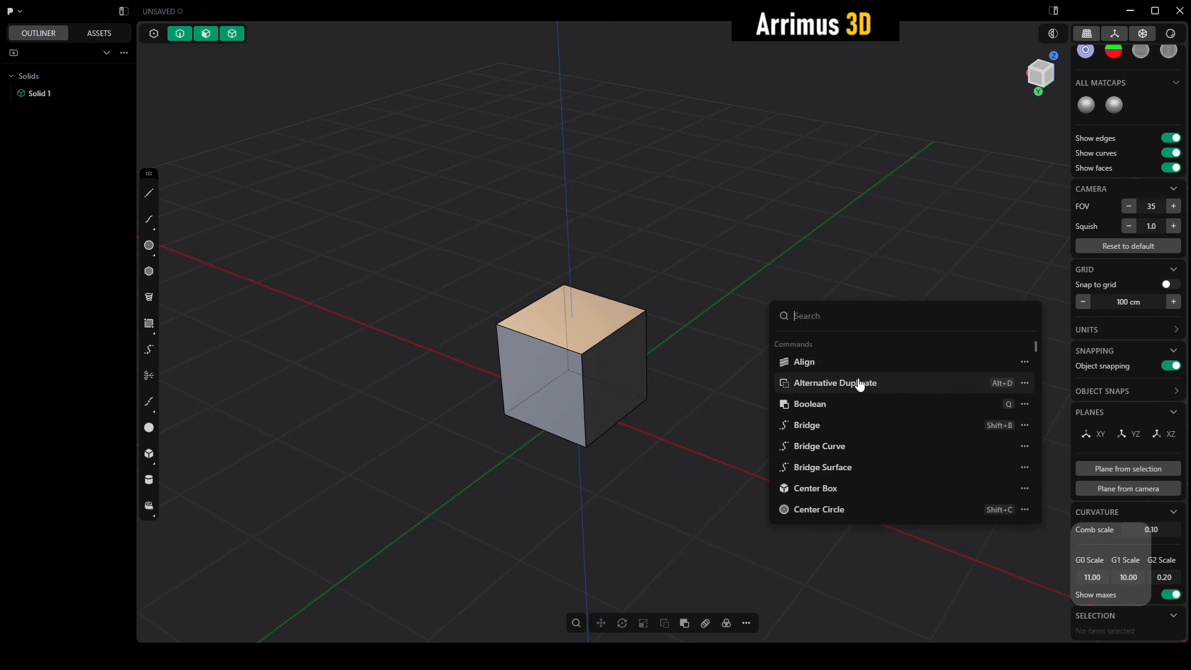
text(x)
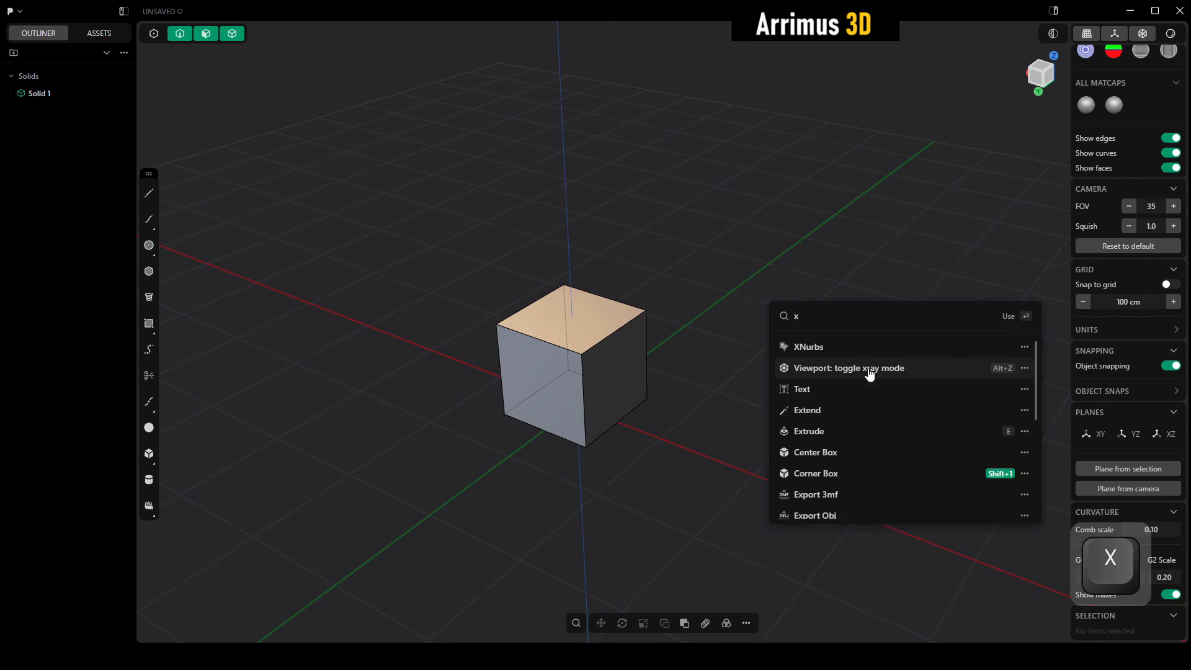
right_click(1007, 375)
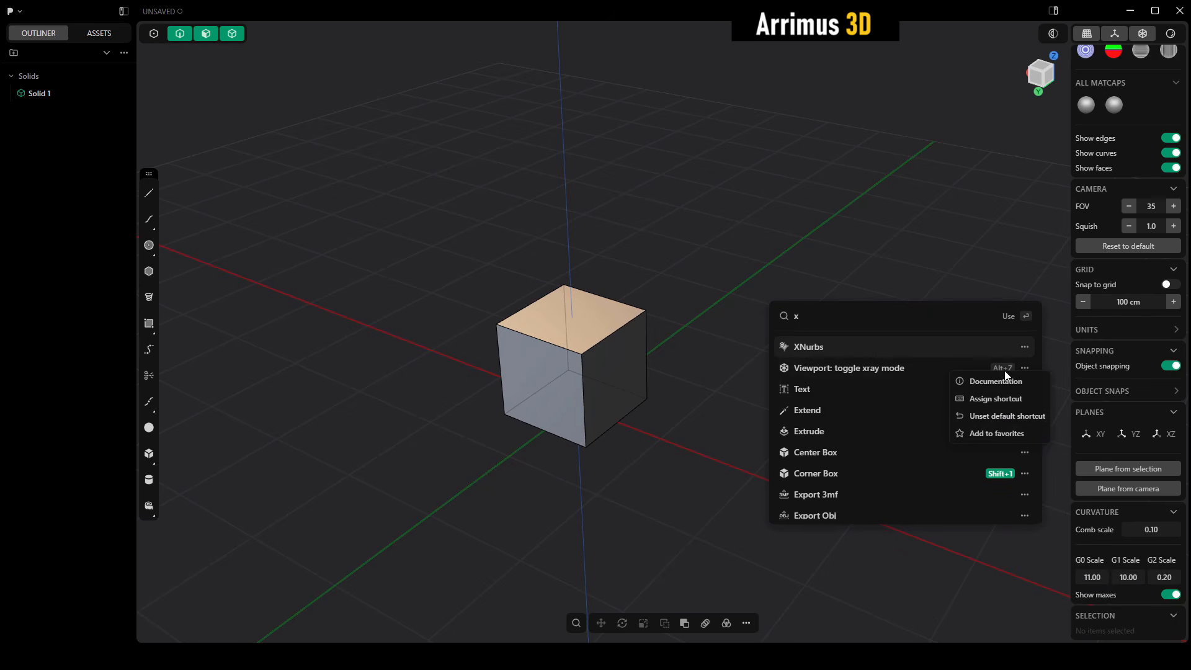
click(1025, 366)
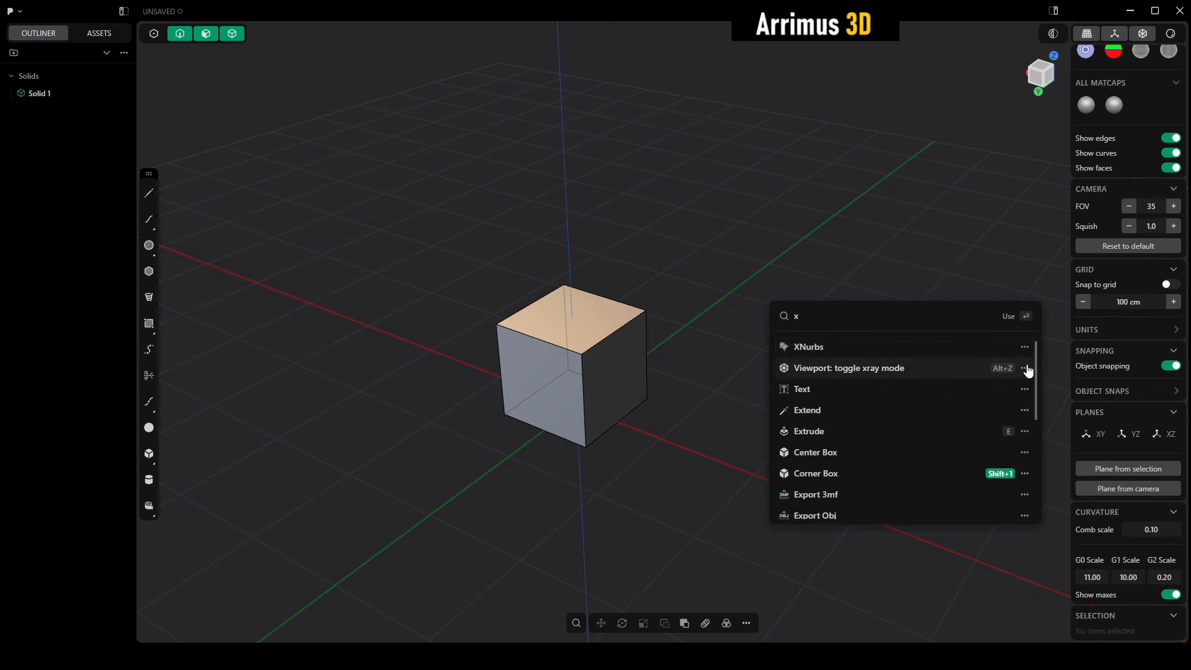
click(957, 317)
Turn off X-ray mode in the viewport so the cube displays as opaque
middle_drag(749, 302, 786, 303)
scroll(617, 370, up, 4)
scroll(616, 370, up, 2)
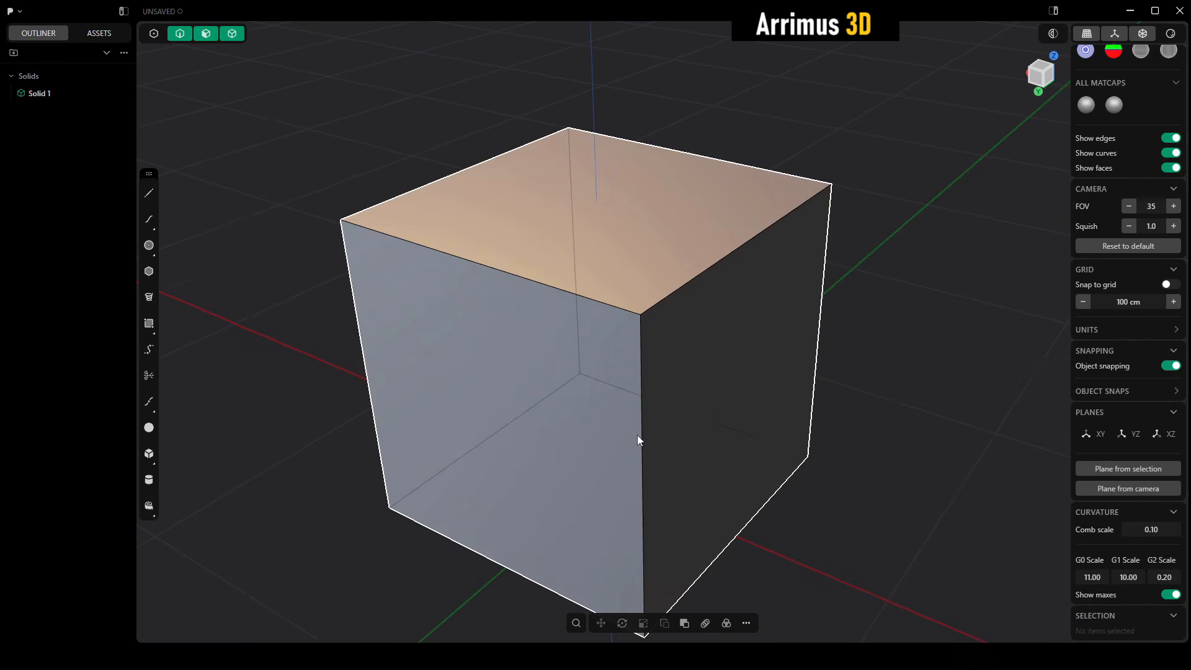
key(alt+z)
alt+middle_drag(621, 378, 672, 348)
key(alt+z)
key(alt+z)
key(alt+z)
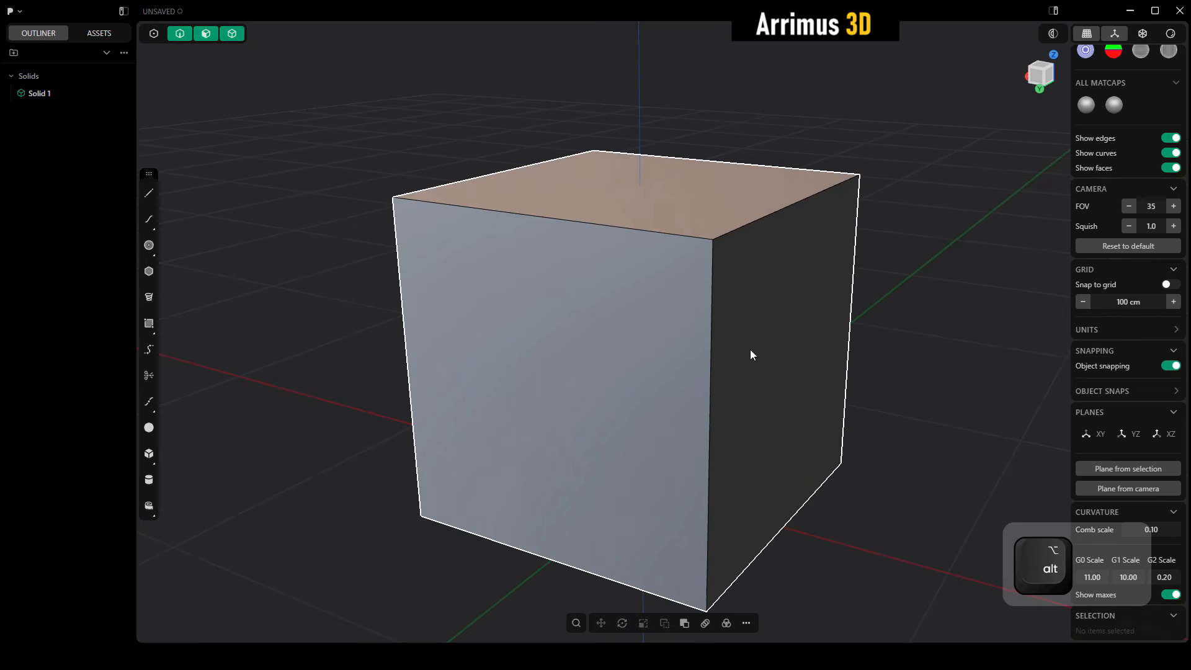
alt+middle_drag(749, 348, 742, 369)
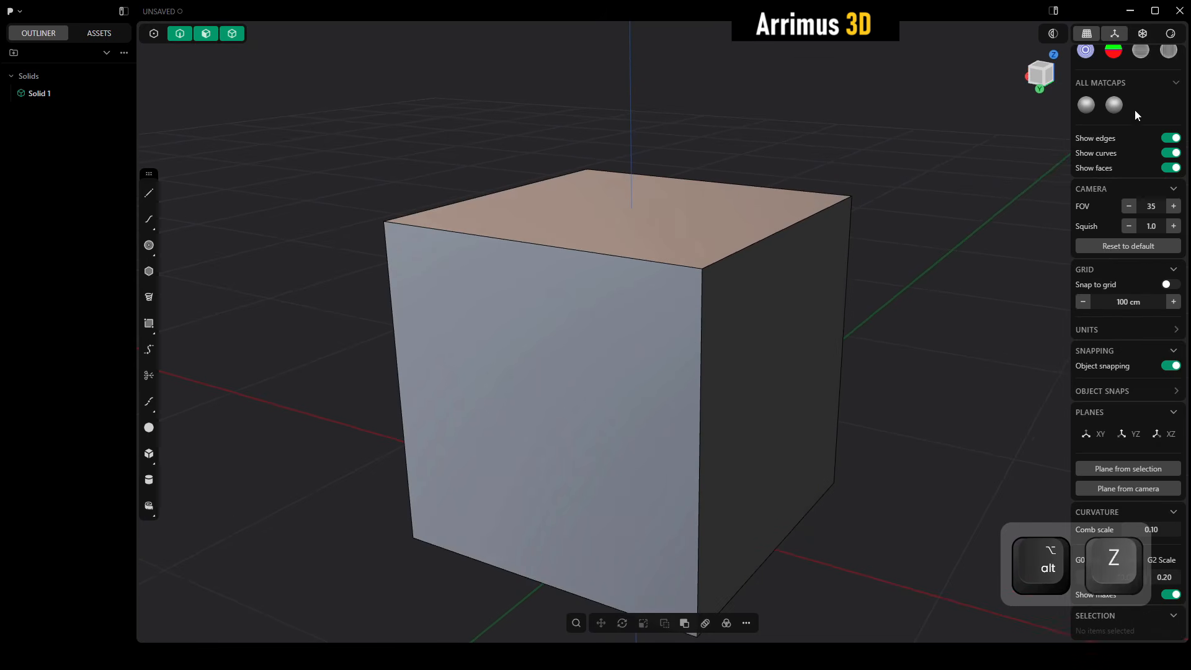
Preview the cube in the rendered display mode and return it to matcap shading
click(1171, 39)
alt+middle_drag(925, 274, 801, 404)
scroll(803, 391, down, 5)
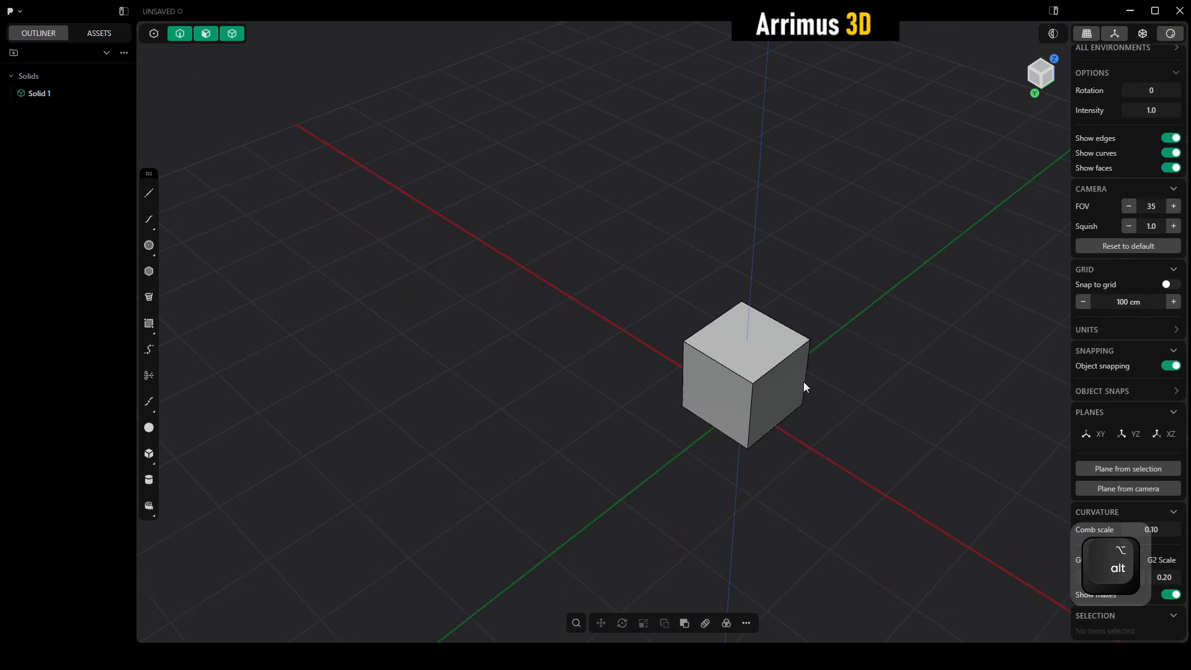
scroll(802, 389, up, 5)
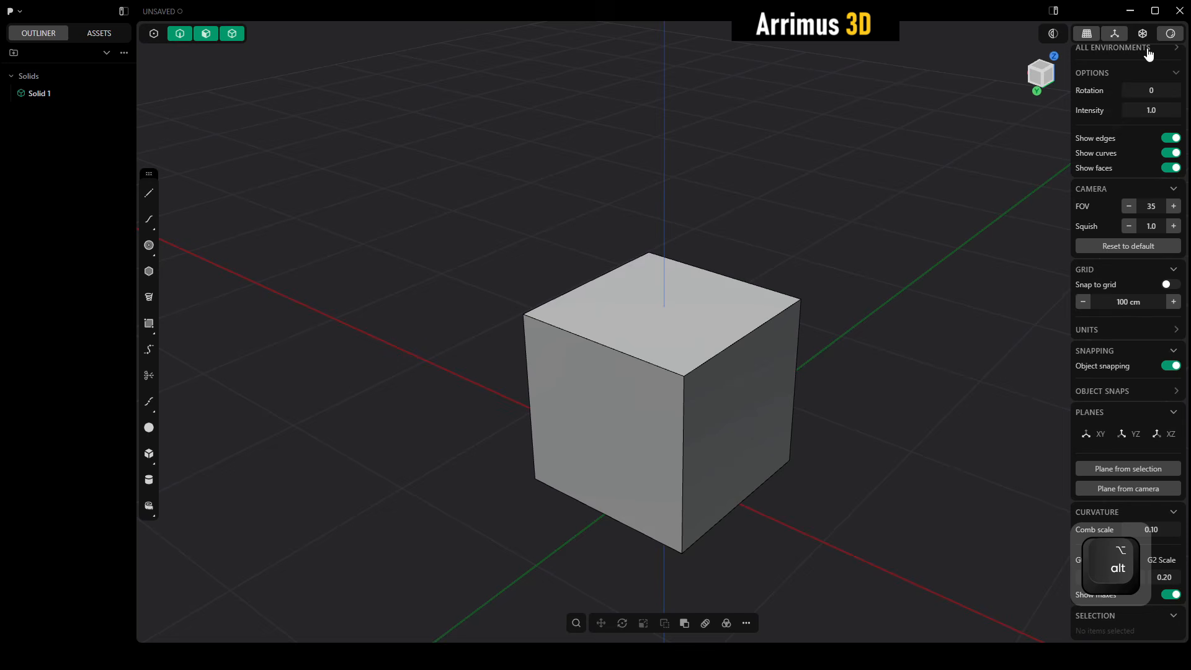
click(1168, 36)
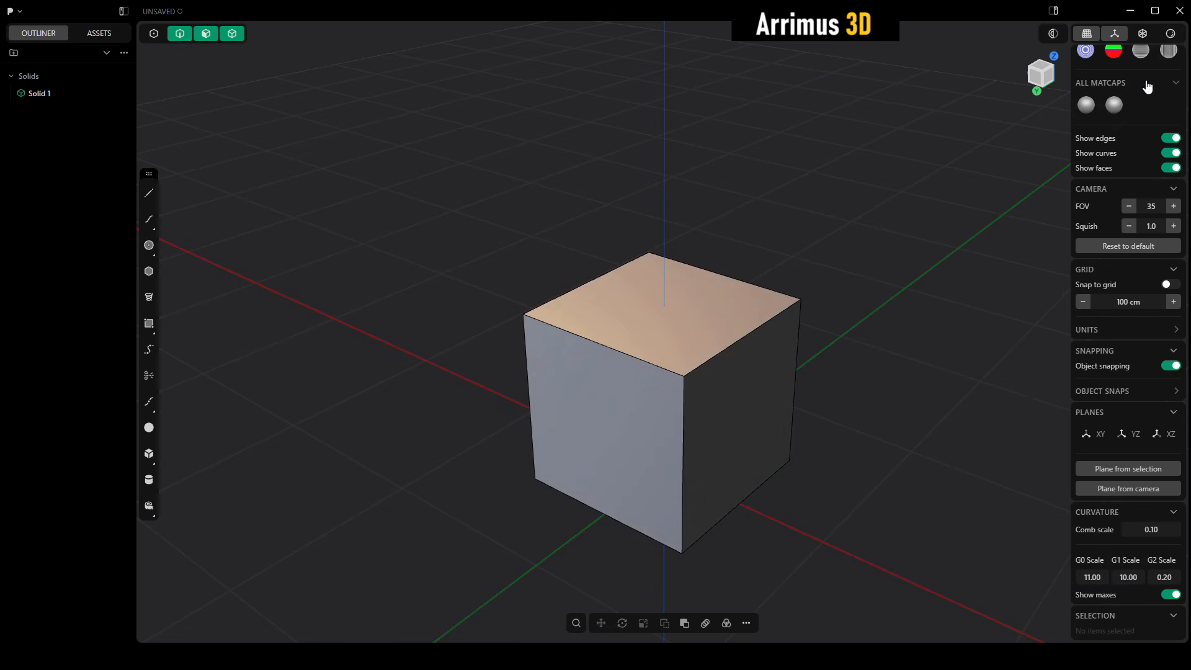
Preview several shader modes on the cube, including the red matcap and the zebra stripes, and return to the original matcap
scroll(1116, 93, up, 2)
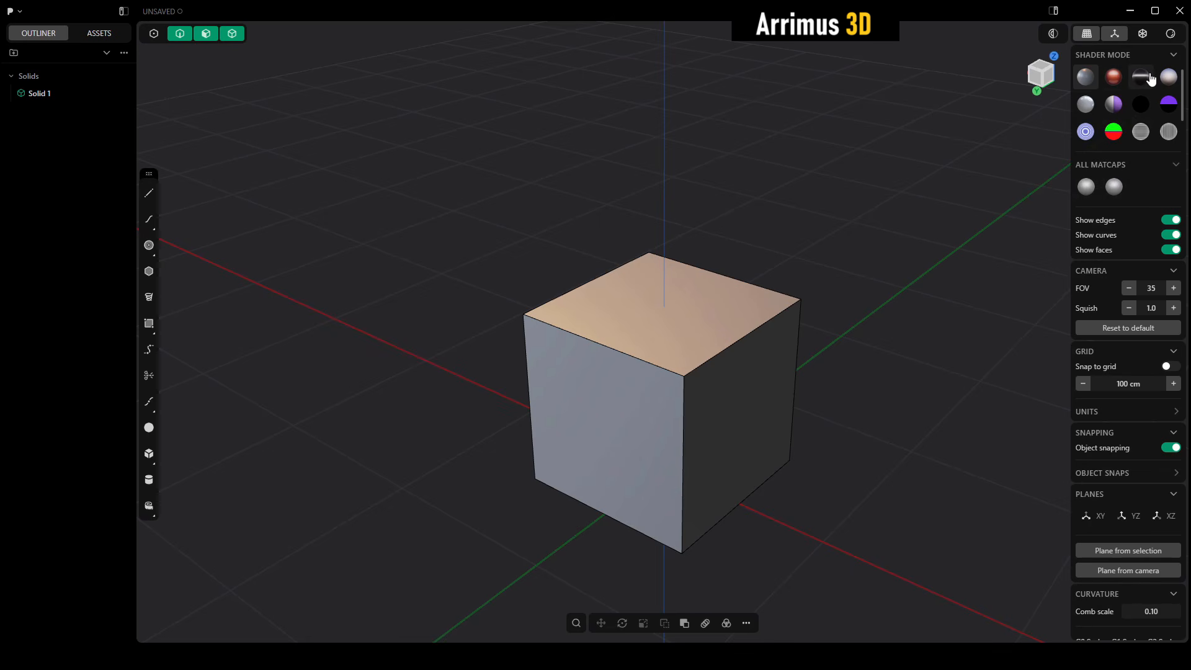
click(1086, 105)
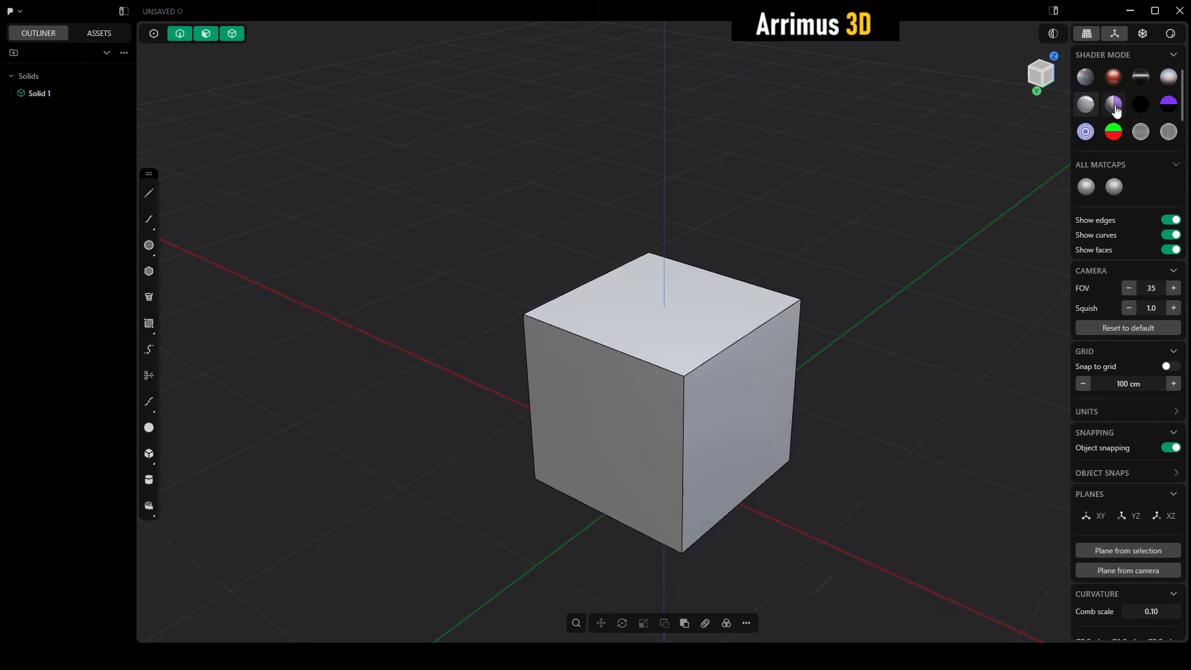
click(1116, 81)
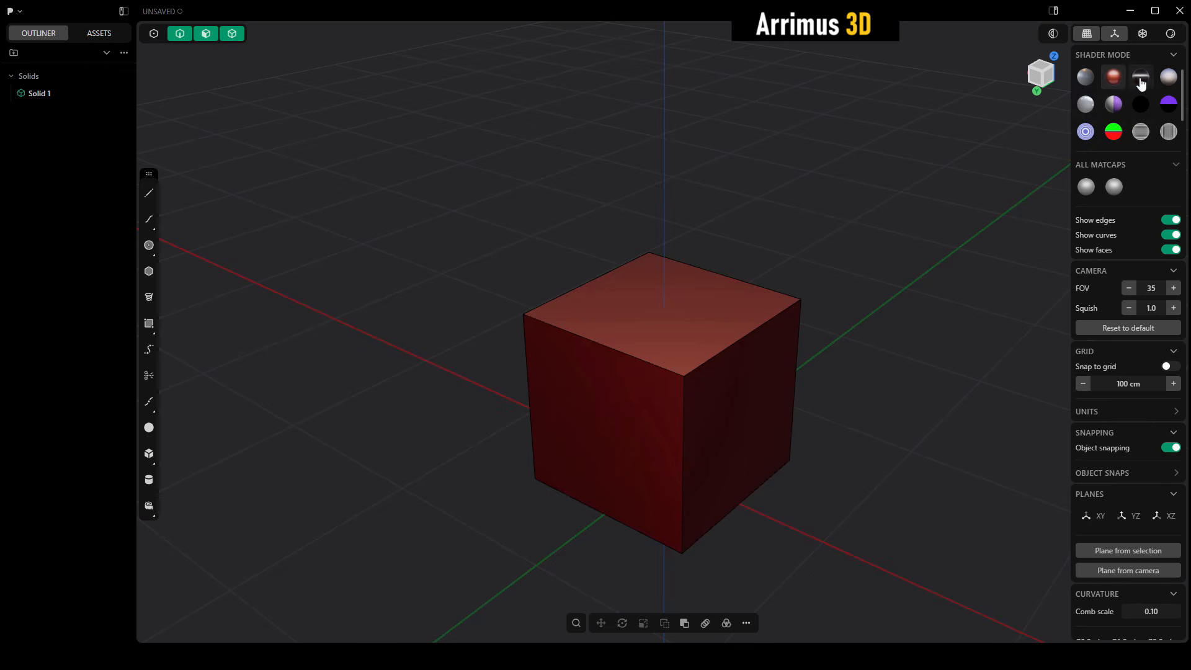
click(1139, 82)
click(1112, 110)
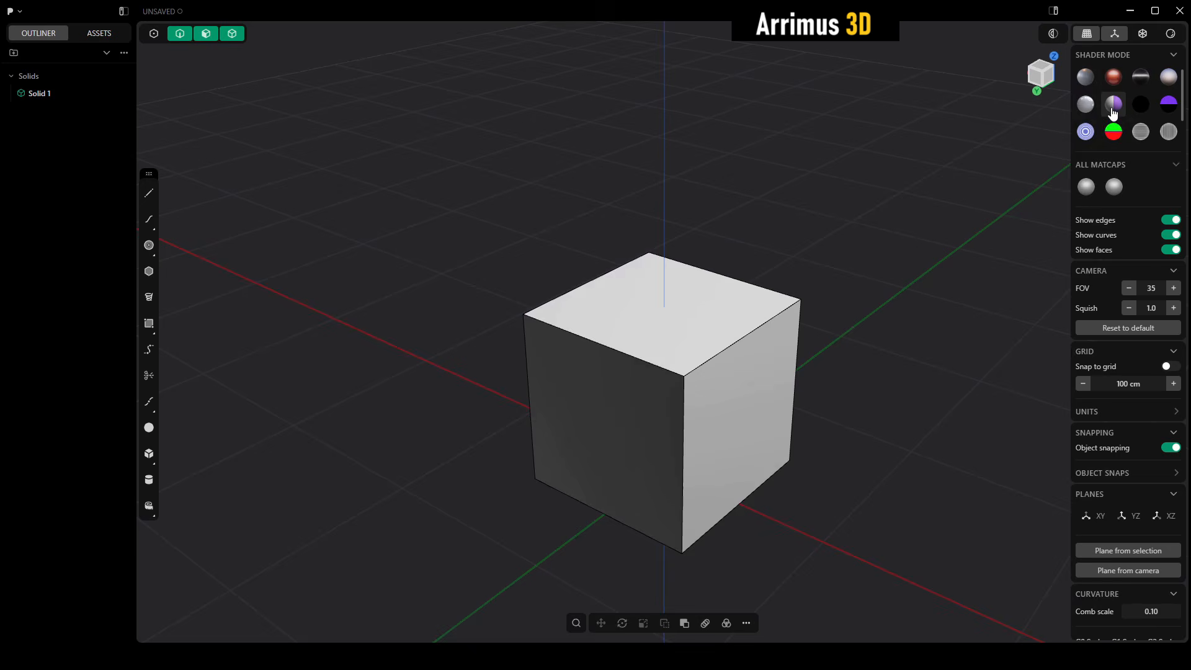
click(1087, 132)
click(1140, 133)
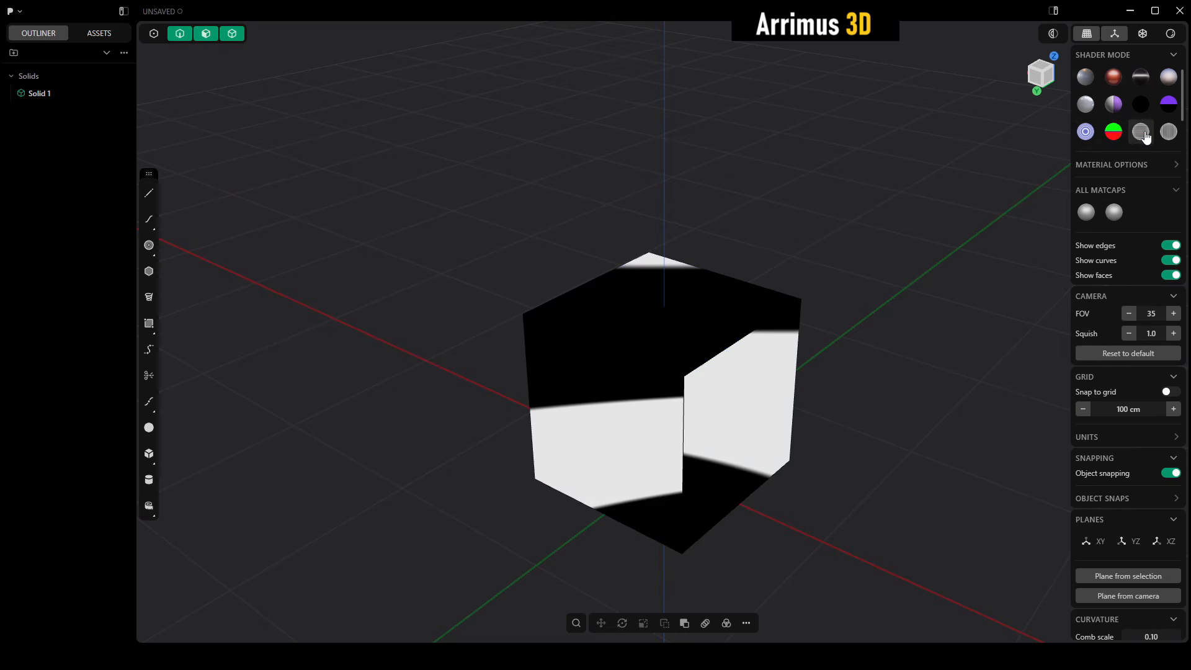
click(1166, 140)
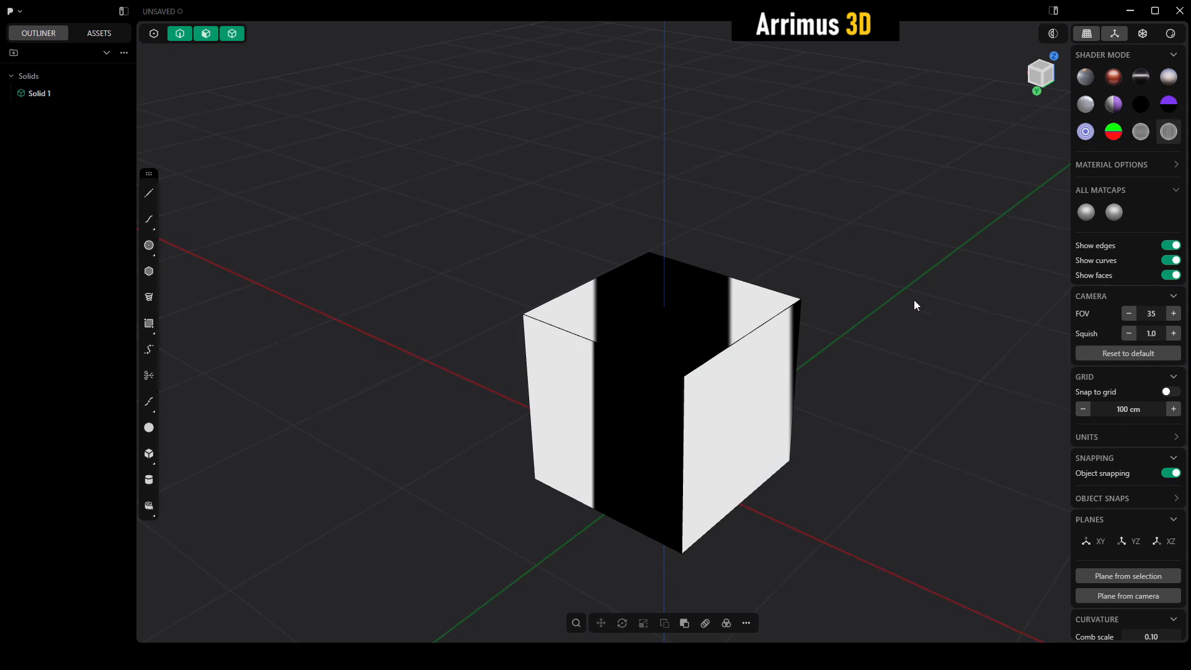
click(1165, 102)
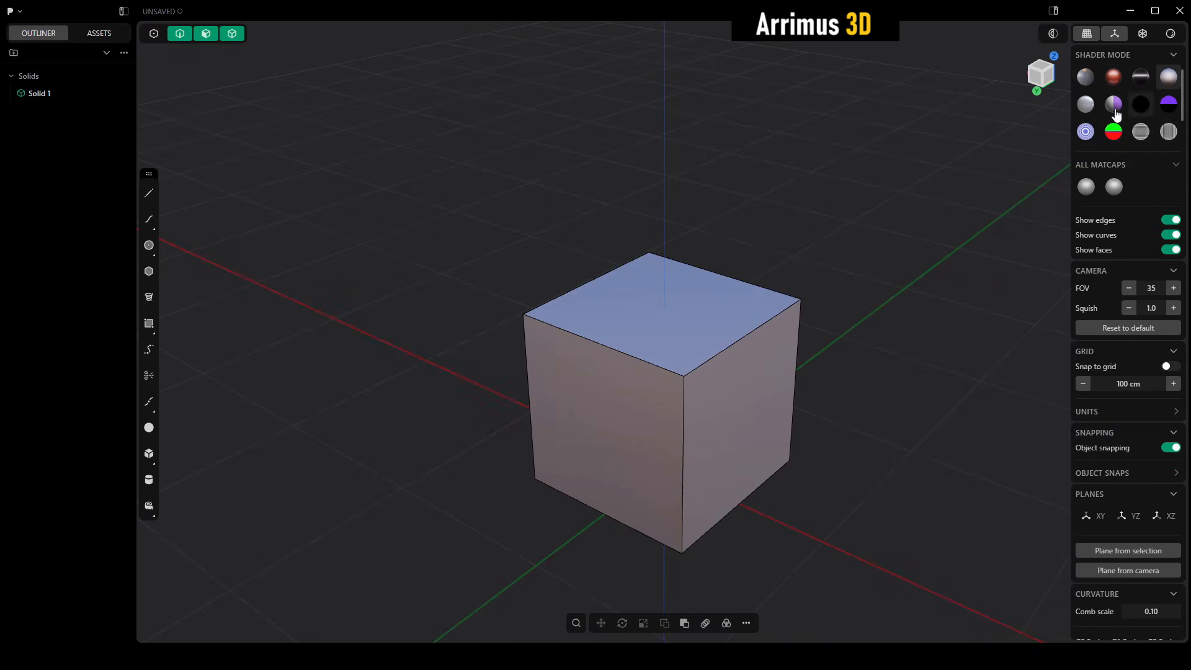
click(1089, 110)
click(1105, 110)
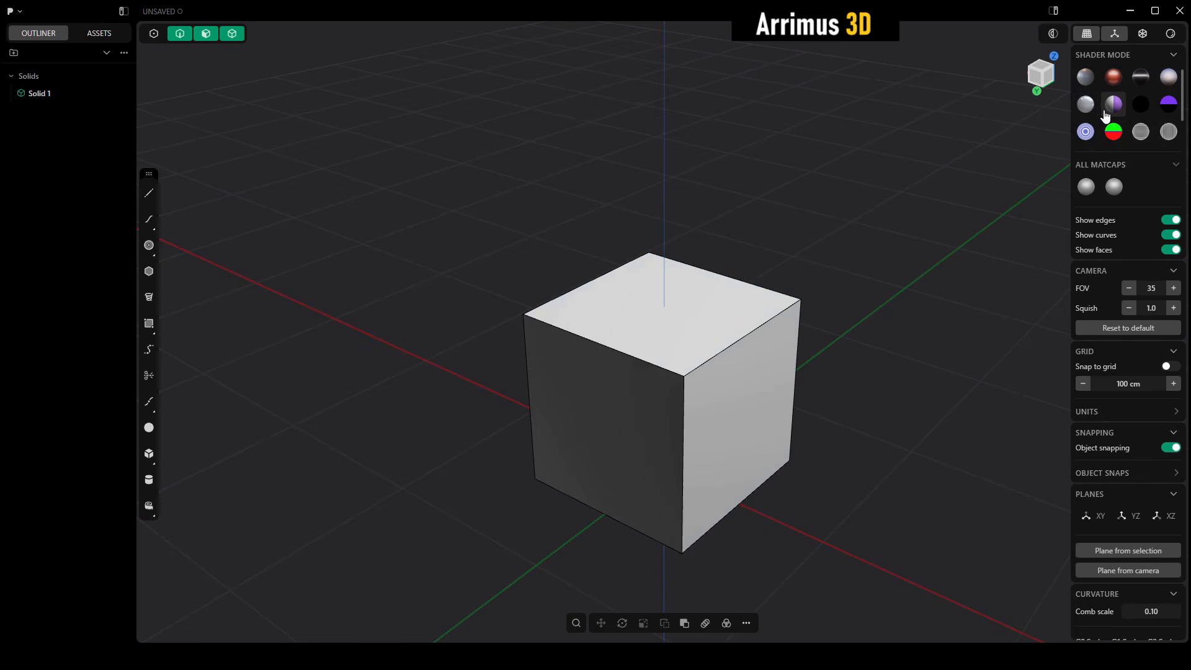
click(1084, 81)
Switch to solid-only selection mode and try to set a material with nothing selected
key(4)
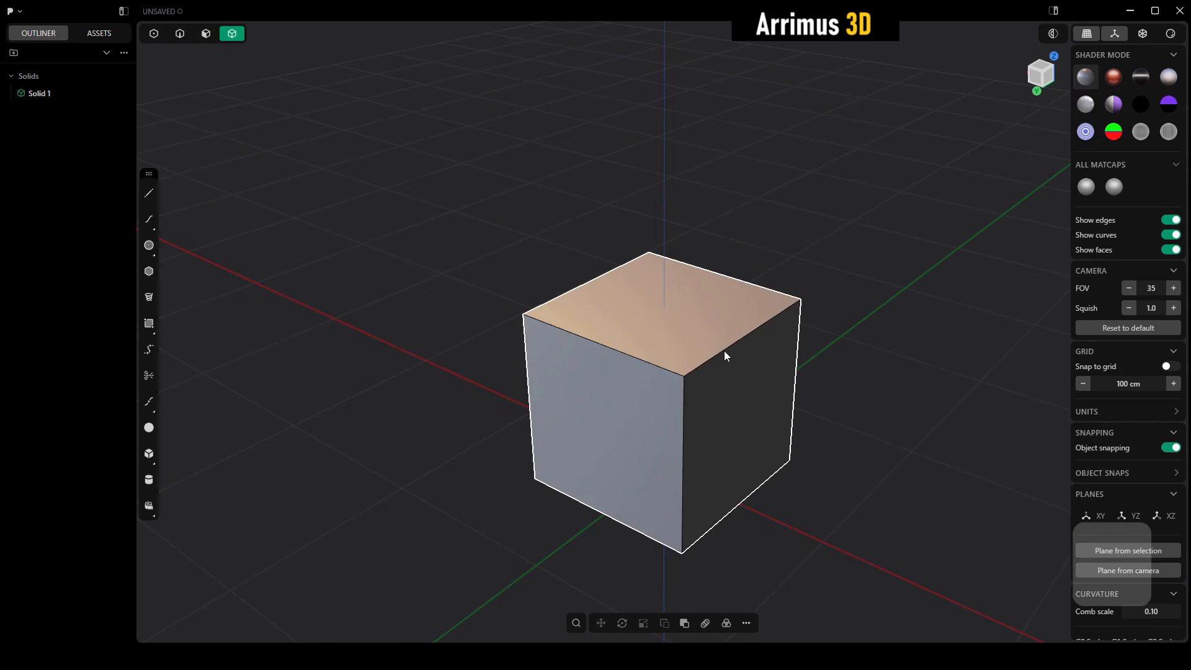
click(713, 355)
click(839, 261)
click(709, 344)
click(824, 281)
key(m)
key(m)
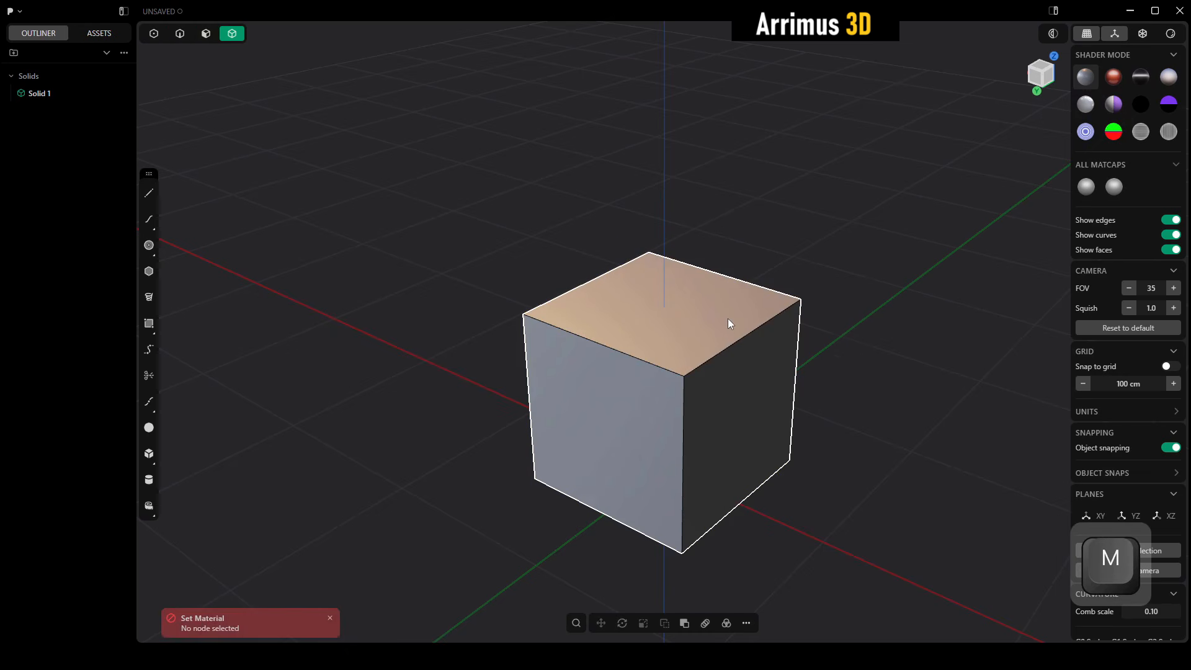
Select the cube and assign it a red material with RGB 255, 0, 0
middle_drag(735, 326, 765, 253)
click(622, 329)
key(m)
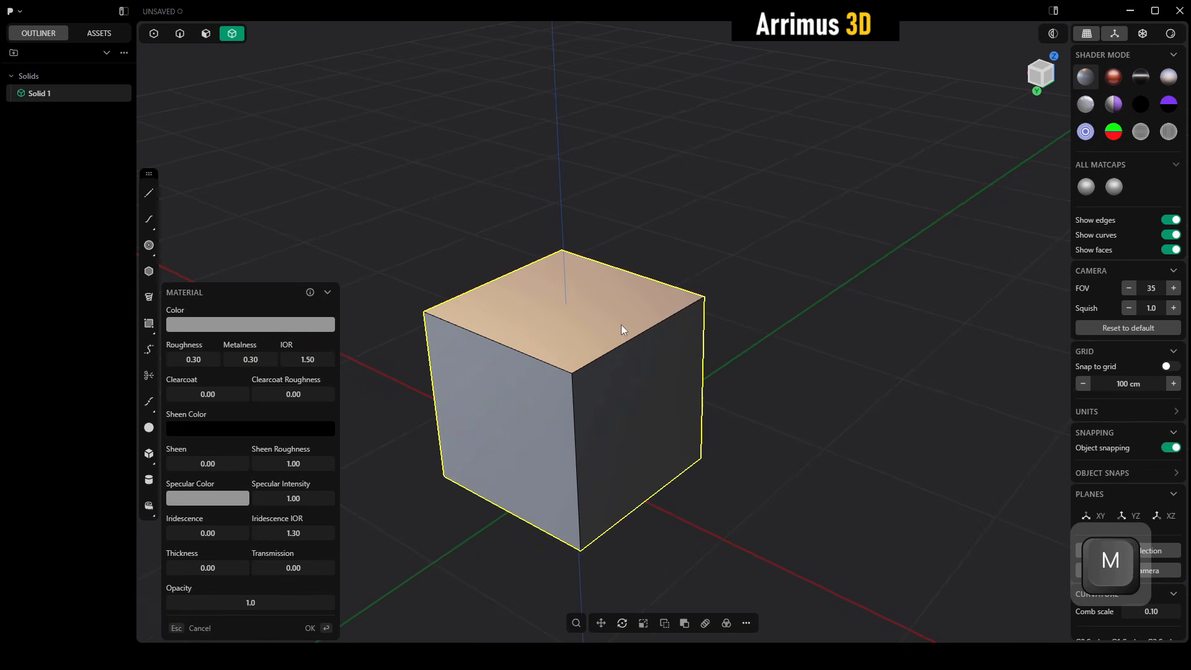
click(282, 325)
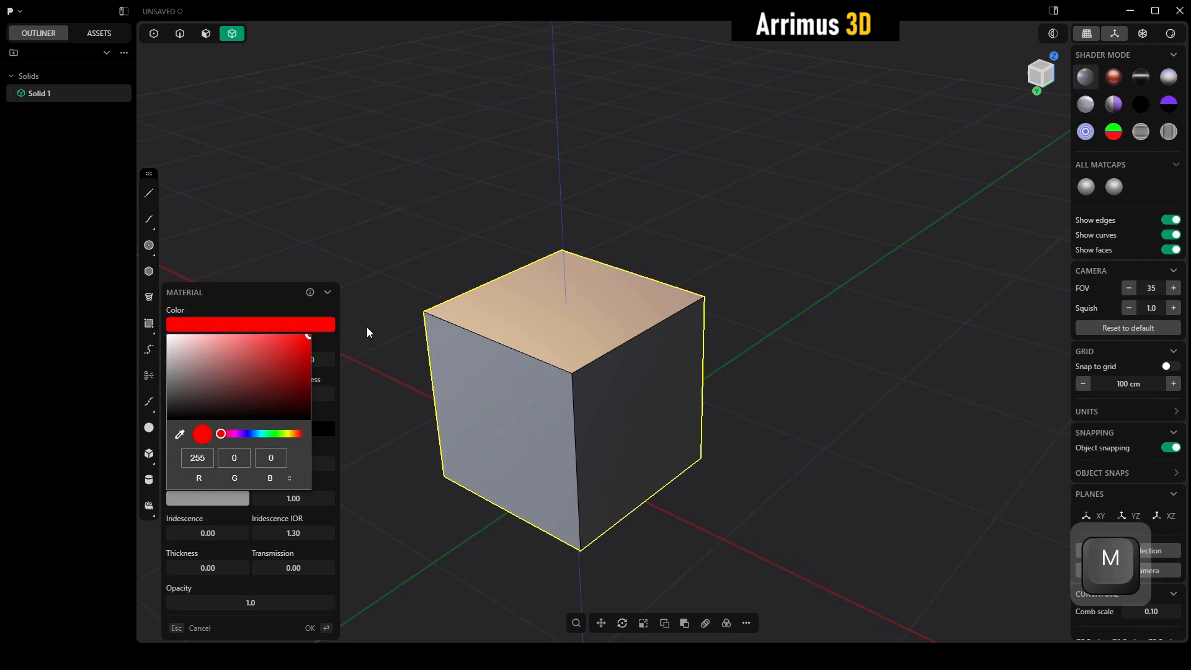
key(Return)
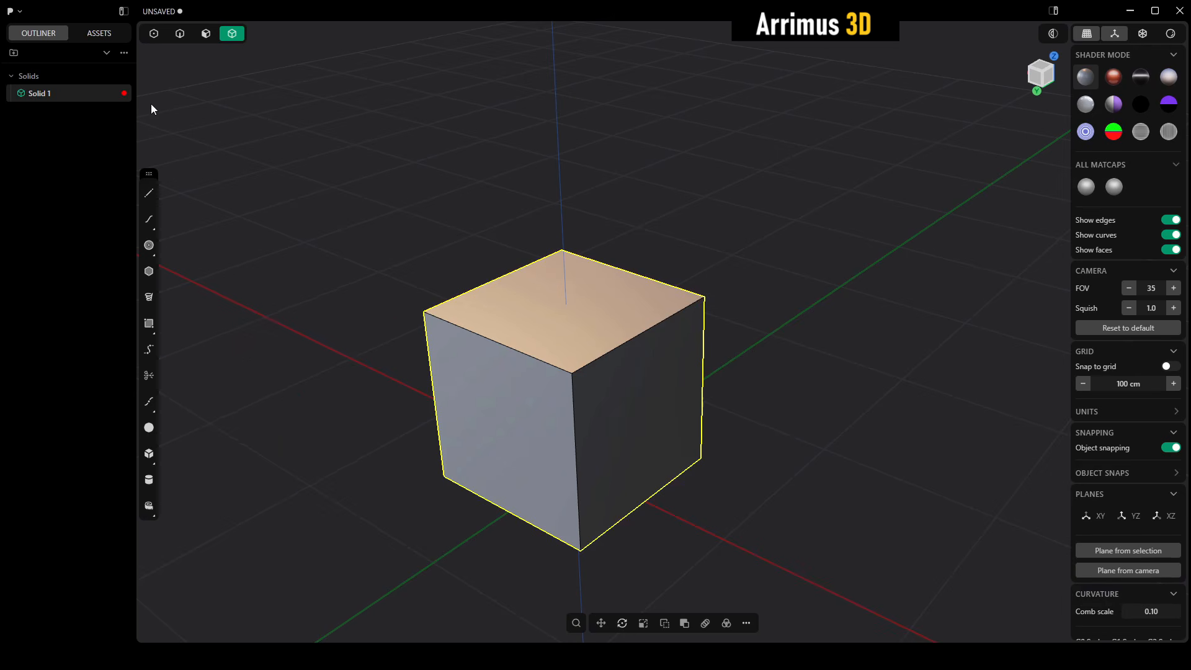
Compare the cube's red material between the material-displaying shader and the neighbouring purple-grey one, then remove the material
click(495, 303)
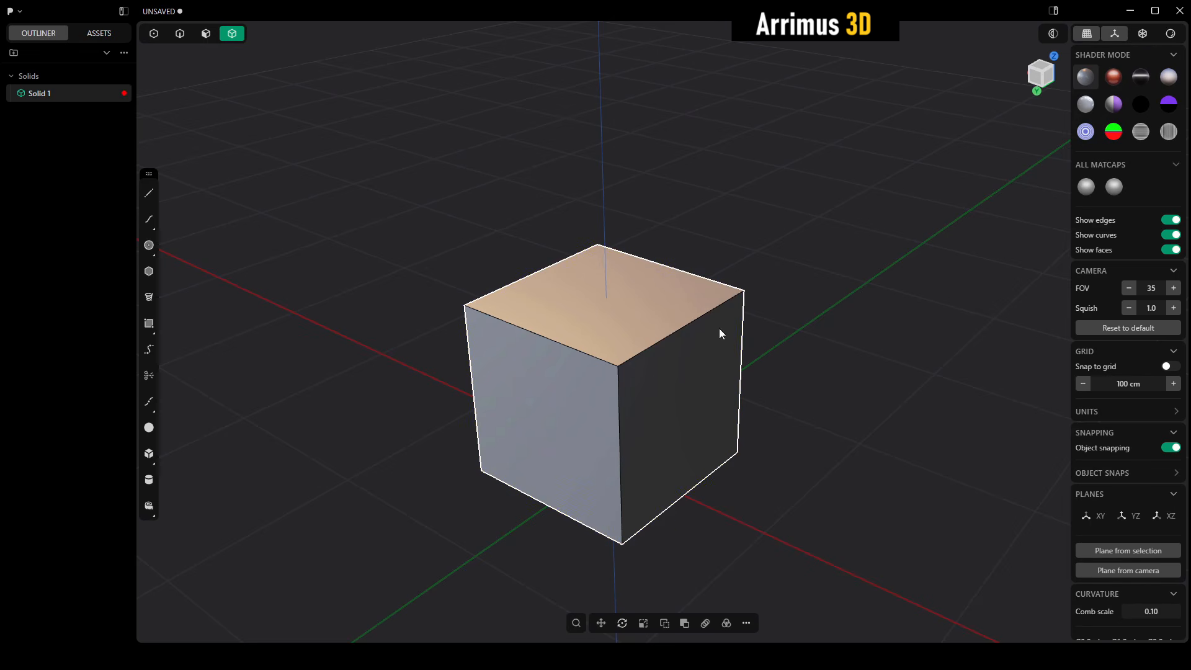
click(1085, 104)
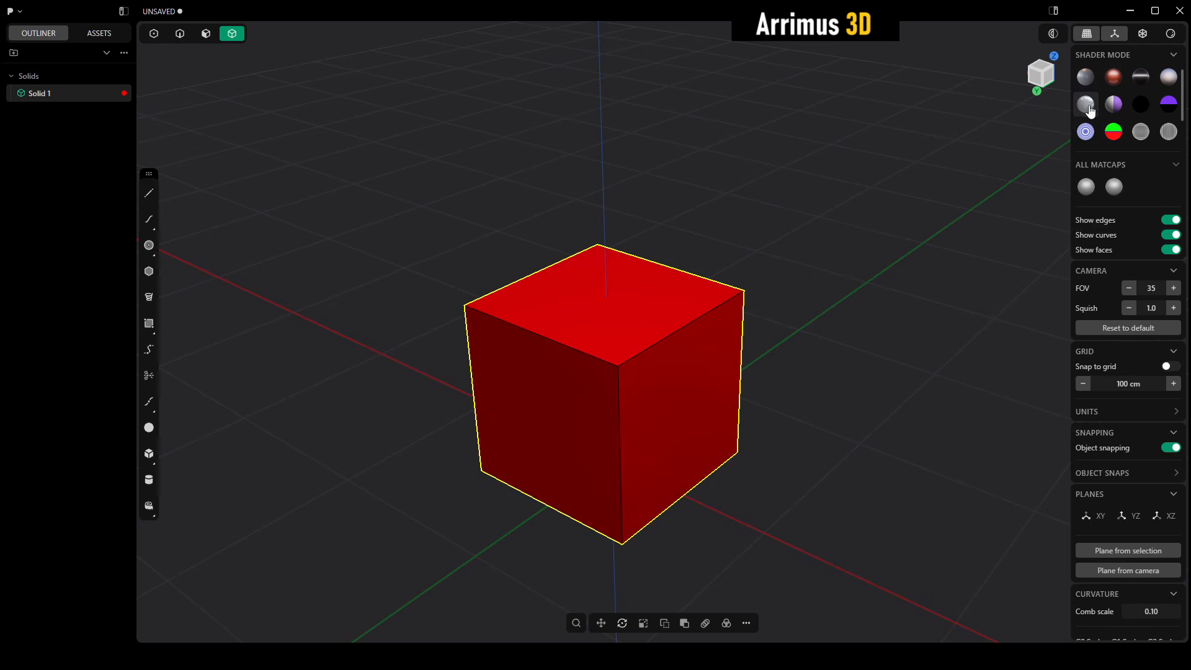
click(1113, 104)
click(1091, 109)
click(1107, 110)
click(1089, 109)
click(1106, 109)
click(1084, 109)
key(alt+m)
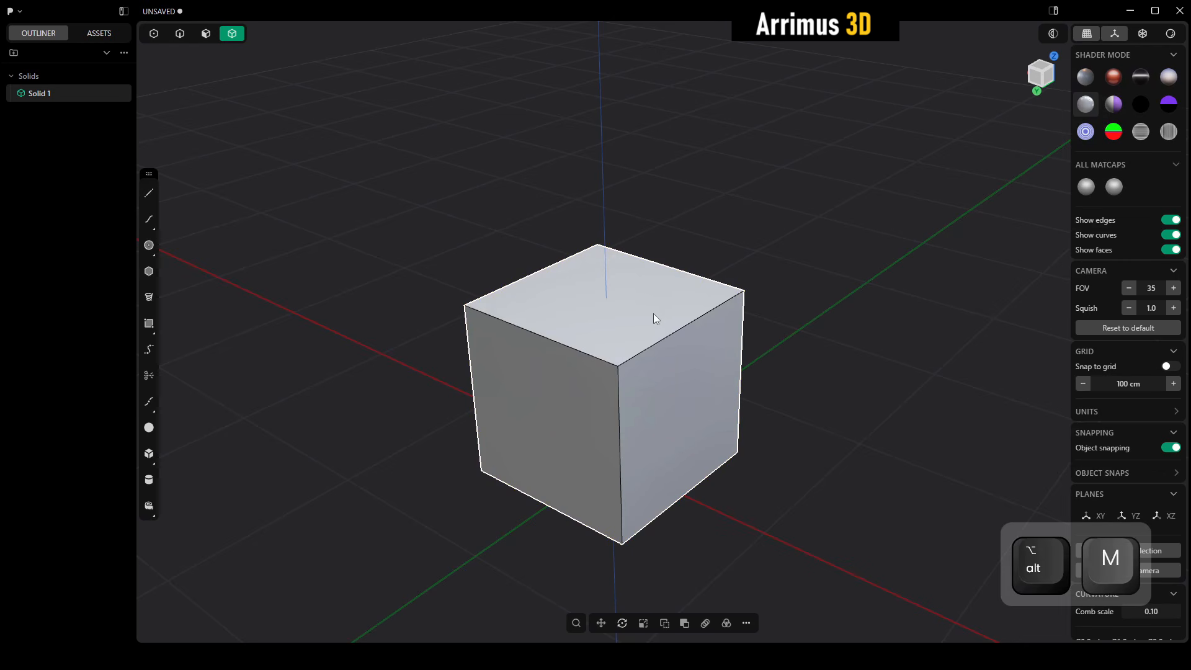
Duplicate the cube and move the copy along the X axis by about -136 cm
middle_drag(731, 289, 697, 326)
scroll(697, 326, down, 4)
alt+middle_drag(698, 326, 735, 311)
scroll(701, 322, up, 5)
middle_drag(699, 403, 620, 386)
scroll(620, 385, down, 6)
key(shift+d)
key(shift+d)
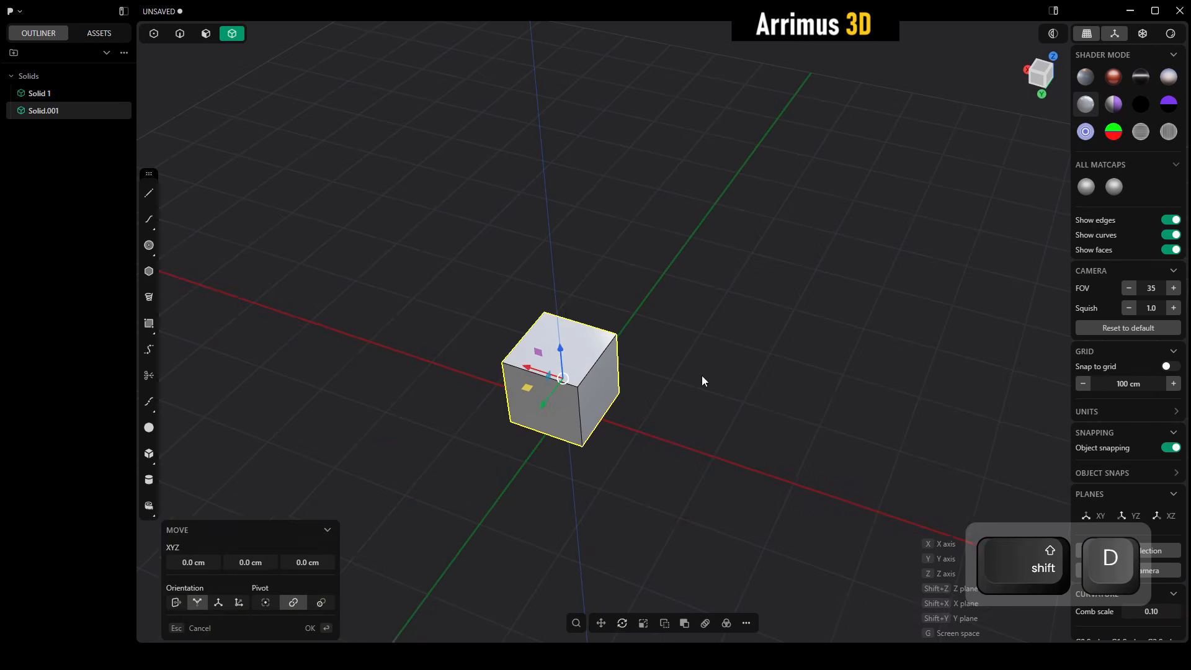
middle_drag(701, 374, 686, 366)
key(x)
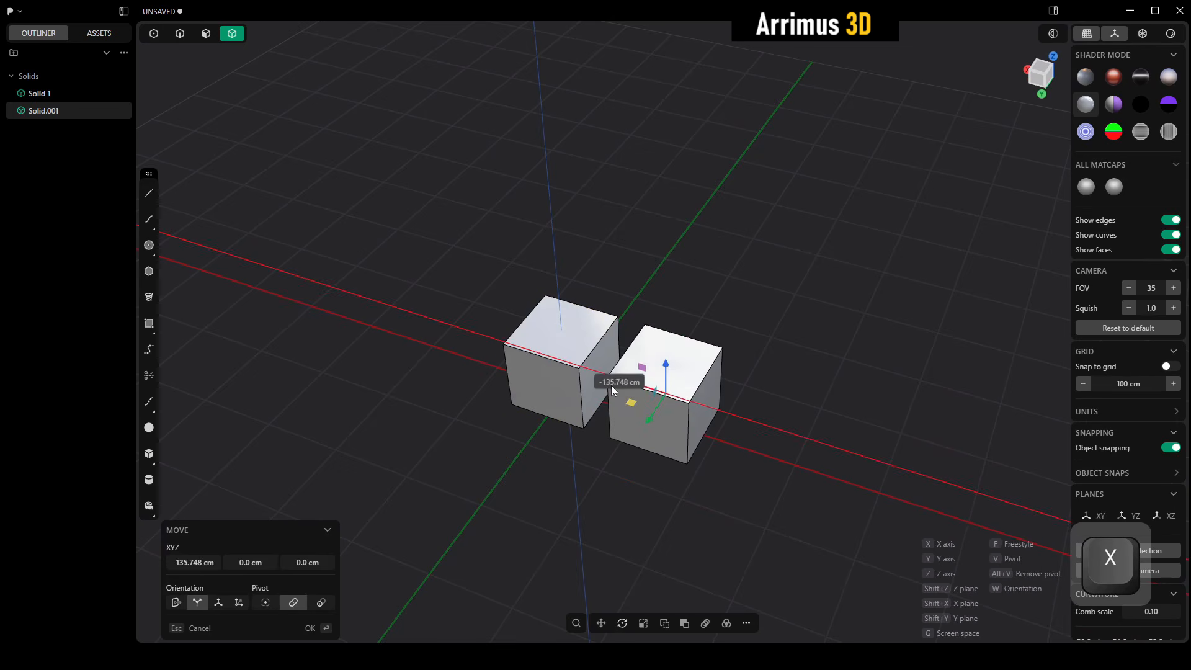
click(675, 308)
click(688, 313)
Select the original cube and assign it the default grey material
scroll(690, 314, up, 5)
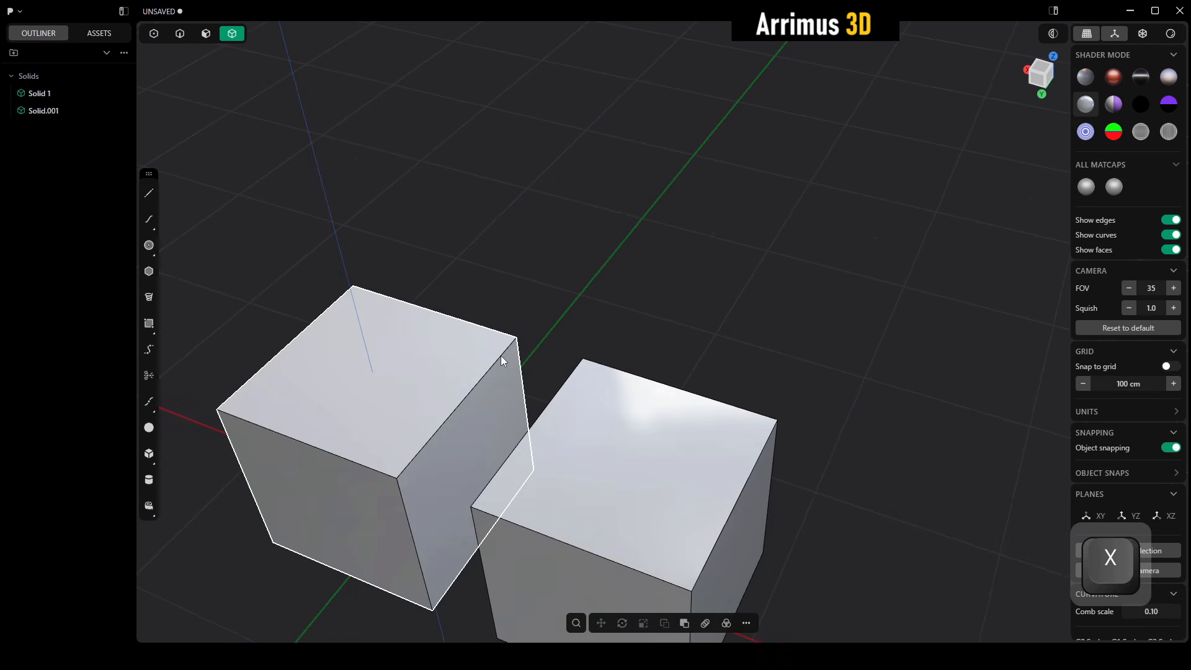
click(501, 355)
middle_drag(500, 356, 594, 285)
scroll(594, 285, down, 4)
key(m)
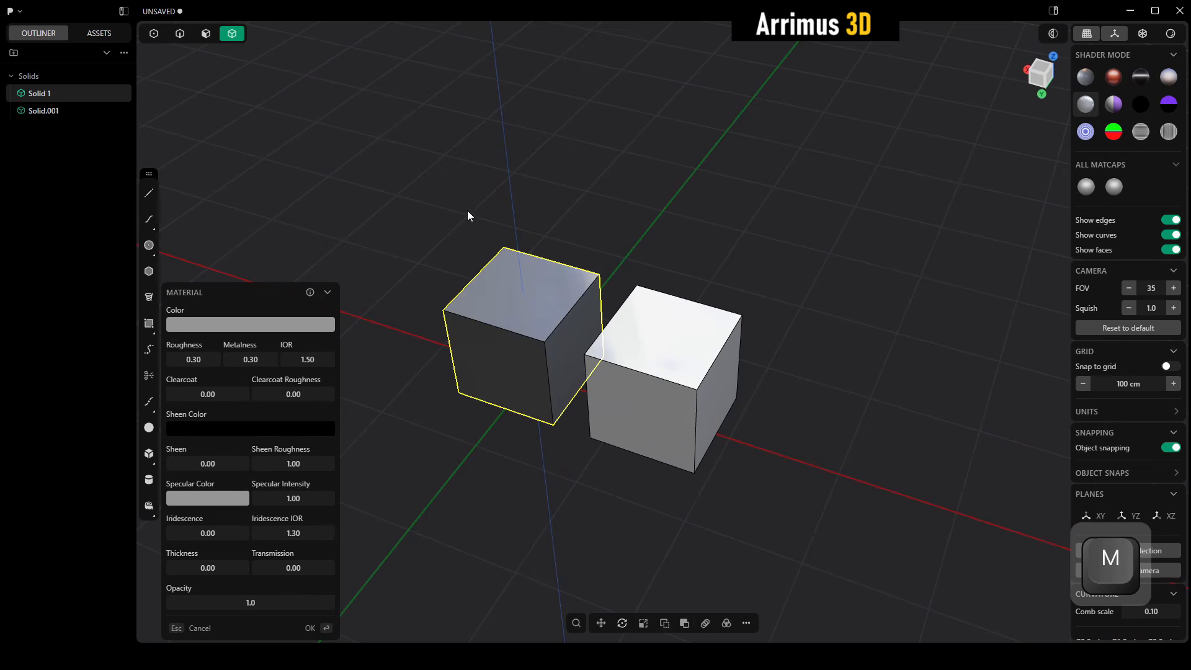
key(Return)
Assign a black material to the duplicate cube and deselect it
click(661, 345)
key(m)
click(304, 325)
drag(208, 344, 148, 409)
right_click(698, 238)
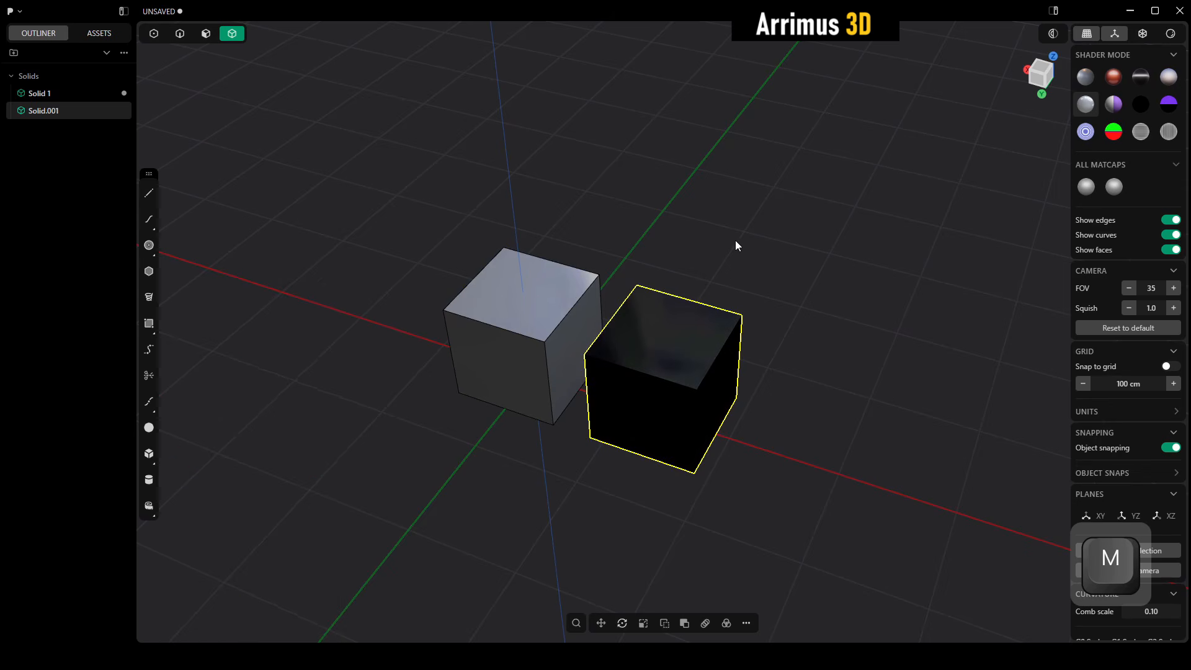
click(699, 242)
Compare the two cubes in the matcap shaders and return to the shader that displays material colours
click(1086, 79)
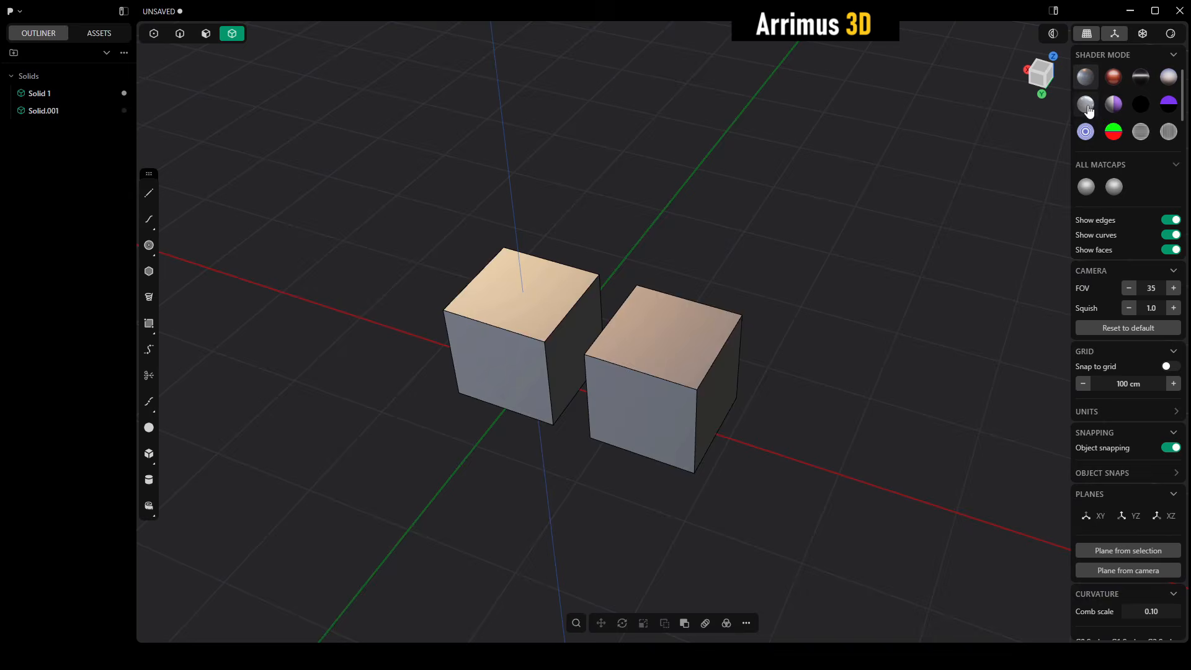
click(1087, 106)
click(1111, 111)
click(1091, 110)
Clear the original cube's material and delete the duplicate cube
mouse_move(802, 314)
alt+mouse_down()
mouse_move(824, 181)
mouse_move(455, 412)
alt+mouse_up()
click(463, 403)
click(682, 351)
key(m)
key(x)
Rename the remaining solid as Cube in the outliner
scroll(680, 353, up, 5)
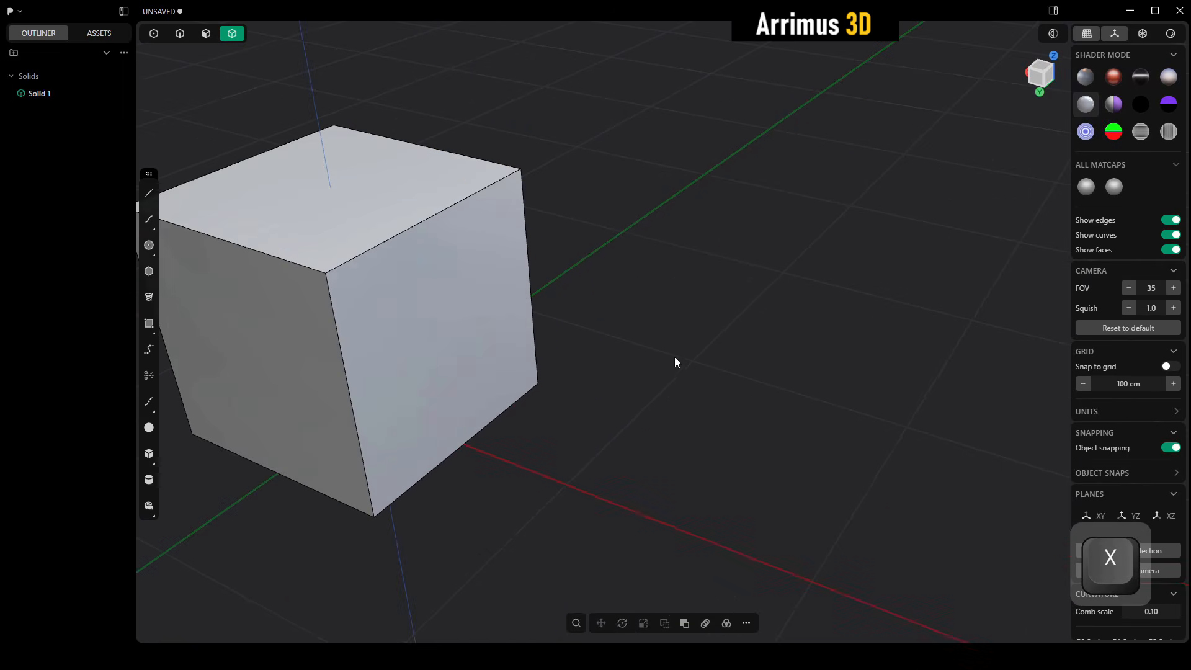
double_click(45, 93)
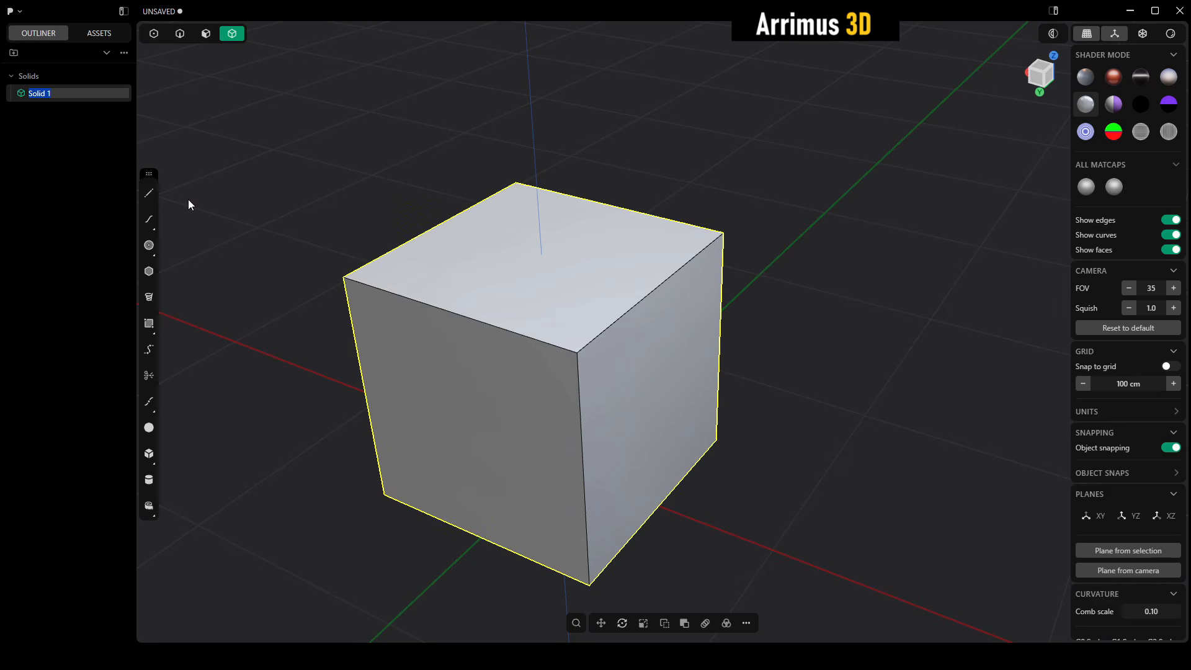
text(Cube)
key(Return)
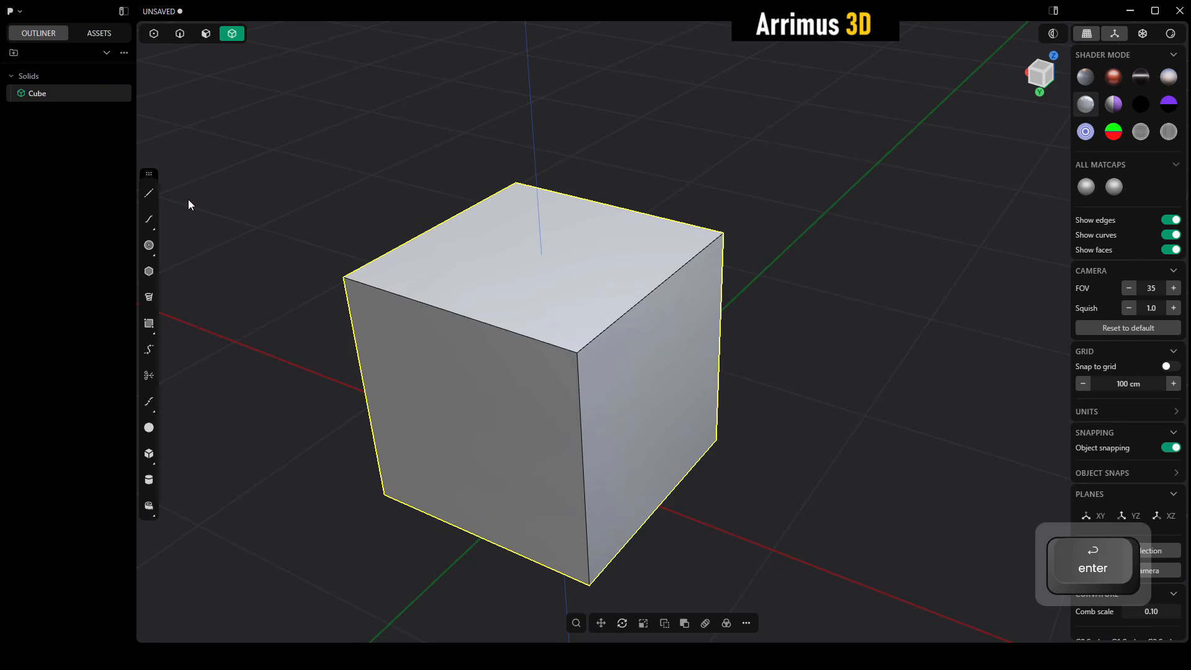
middle_drag(188, 199, 203, 151)
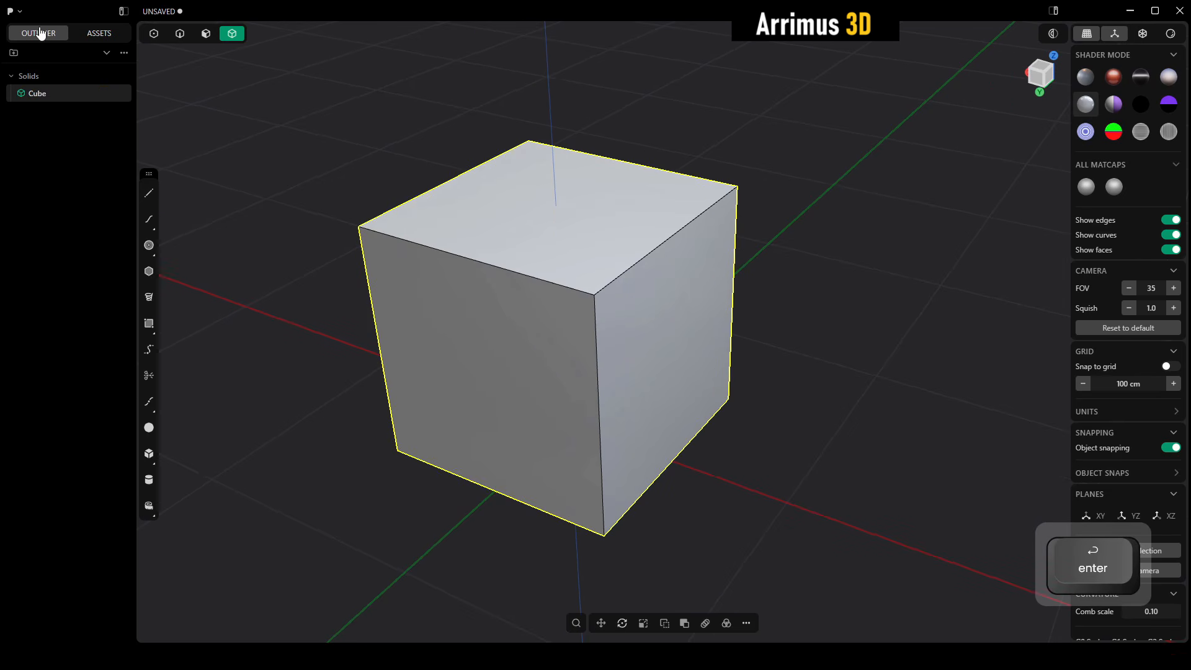
scroll(484, 162, down, 6)
alt+middle_drag(541, 232, 589, 298)
scroll(612, 312, up, 6)
scroll(611, 312, down, 4)
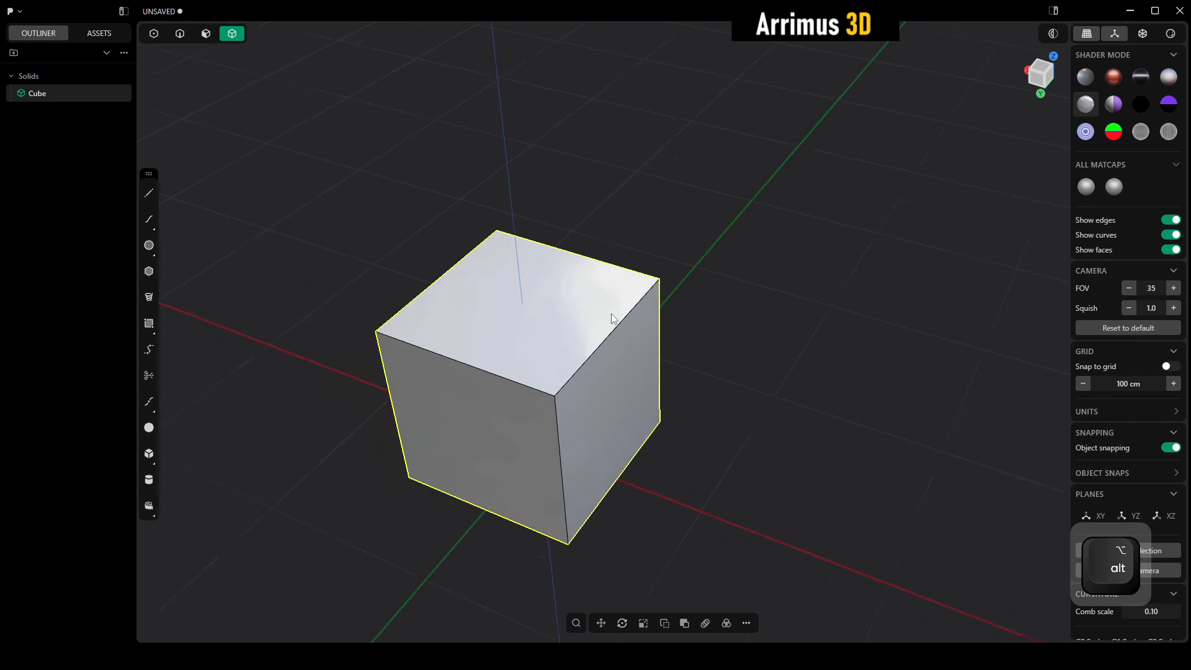
alt+middle_drag(653, 341, 688, 335)
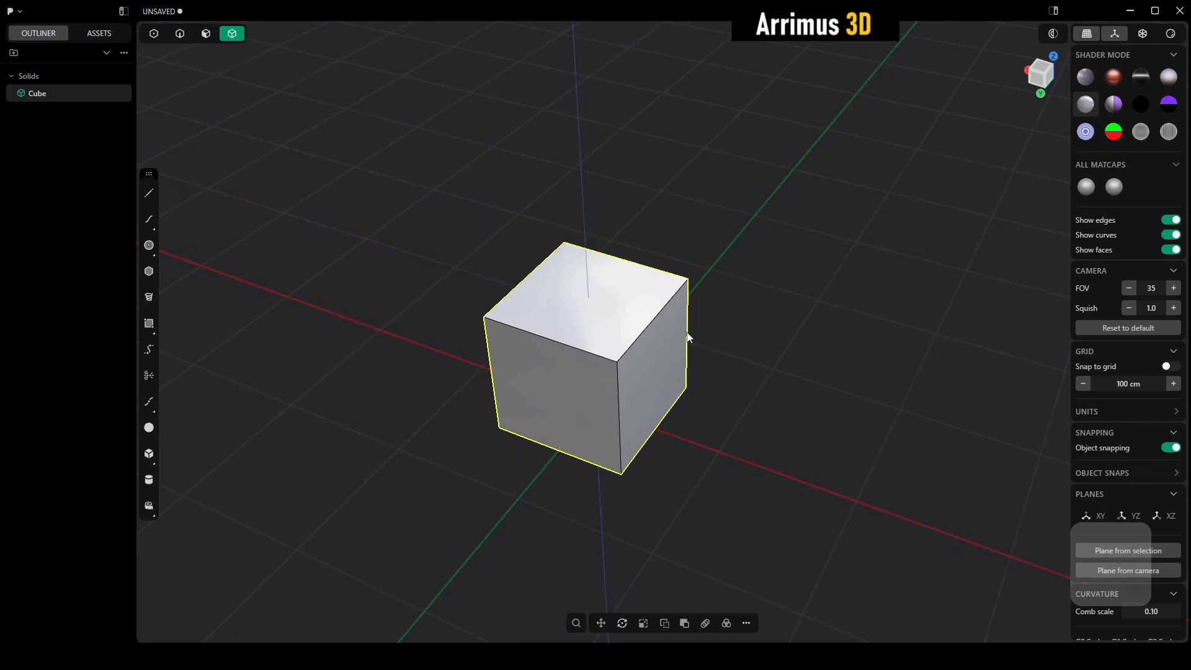
scroll(665, 330, up, 6)
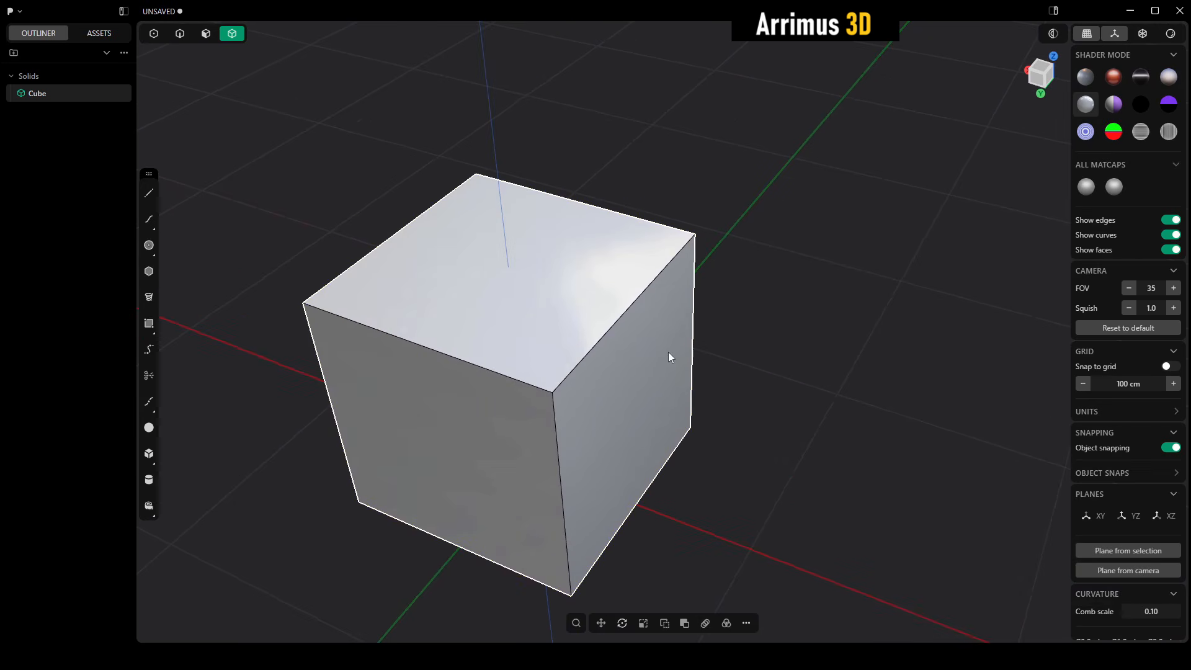
click(668, 352)
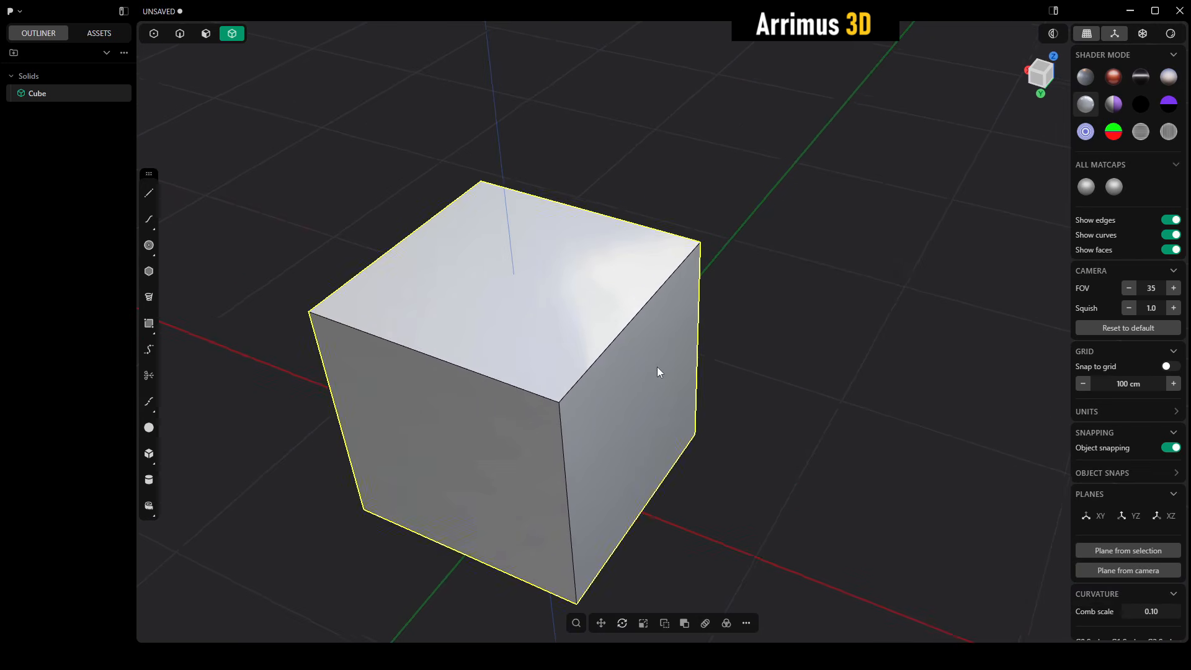
scroll(645, 354, down, 6)
alt+middle_drag(654, 333, 672, 356)
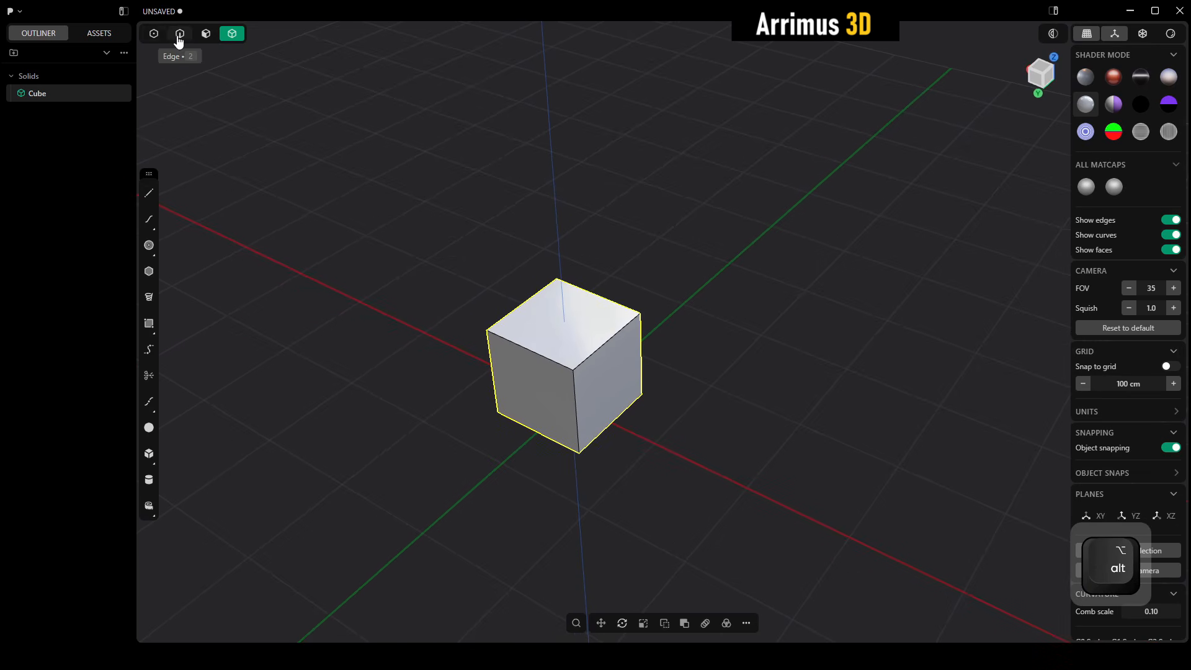
Cycle through the point, edge, face and solid selection modes, ending in solid mode, and deselect the cube
middle_drag(706, 313, 659, 304)
key(1)
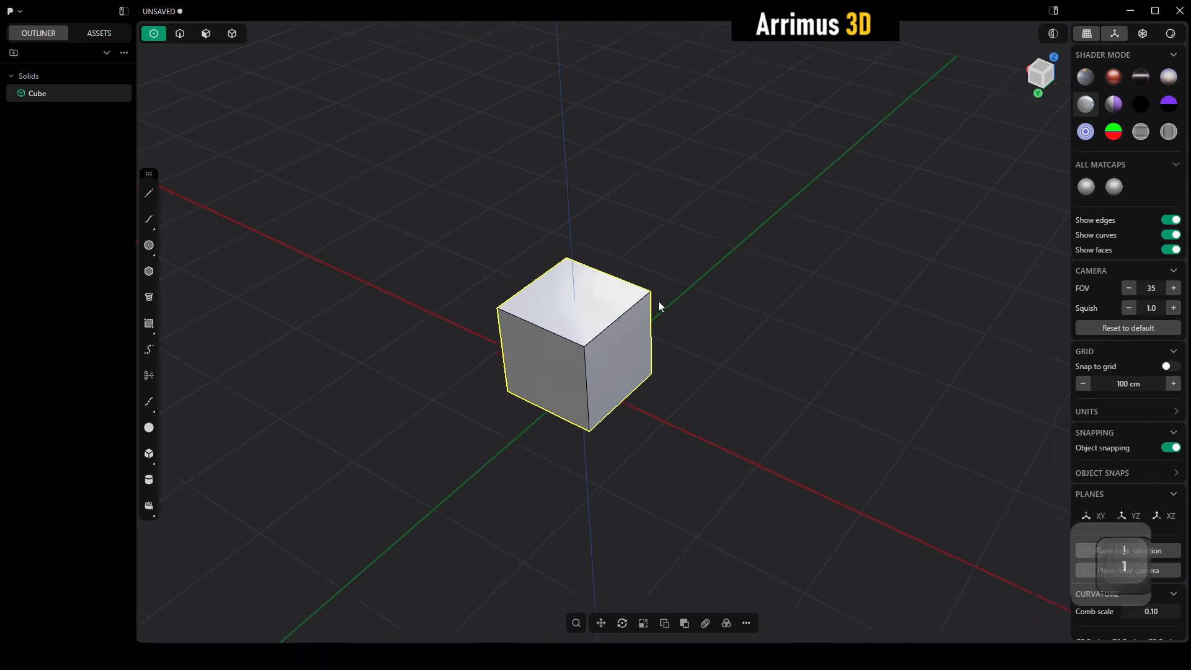
scroll(657, 302, up, 3)
key(1)
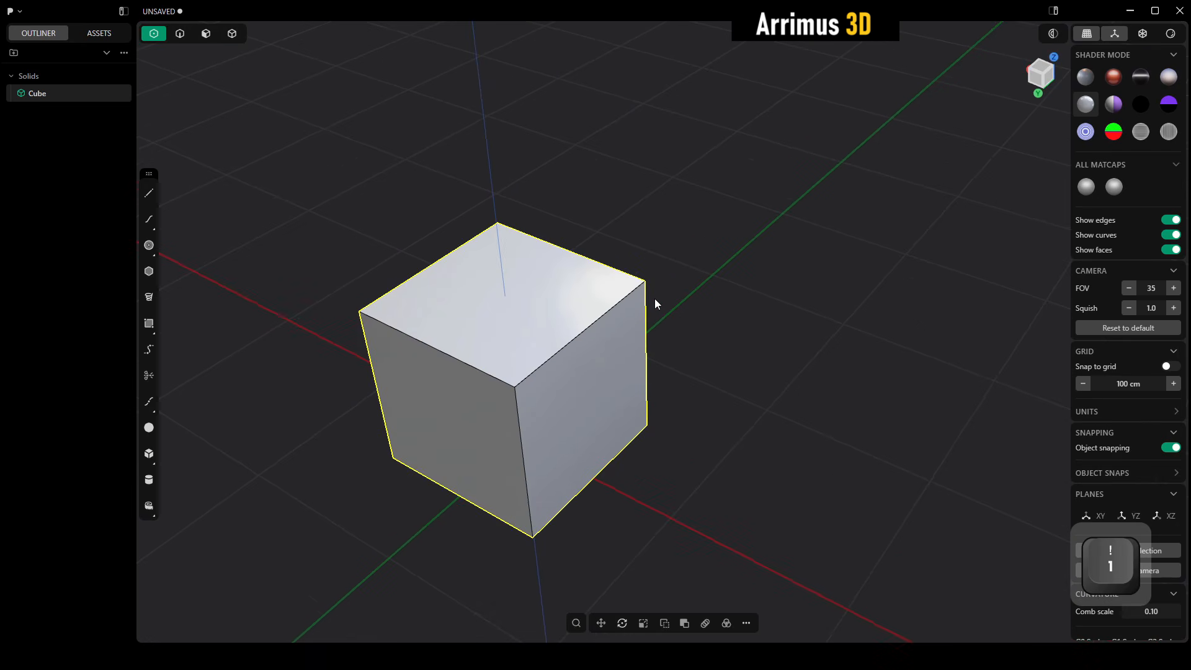
key(2)
key(3)
key(4)
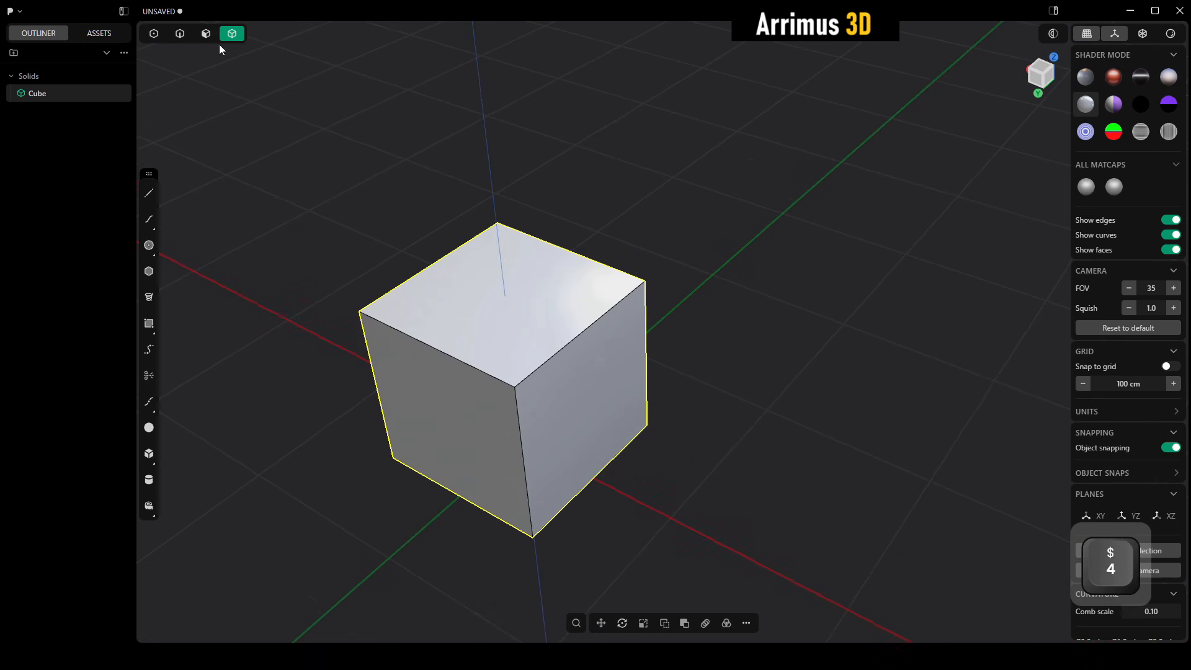
click(624, 160)
middle_drag(623, 160, 638, 217)
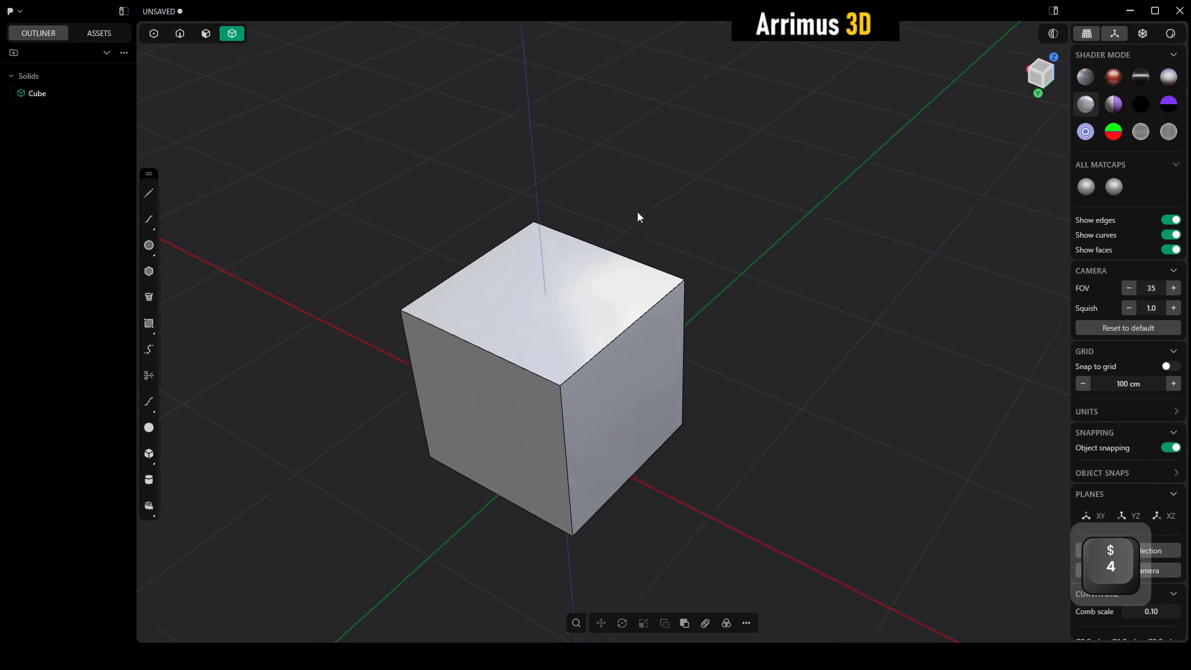
Switch to edge selection and try a fillet of about 44 cm on one of the cube's top edges
scroll(641, 213, up, 3)
scroll(648, 239, down, 5)
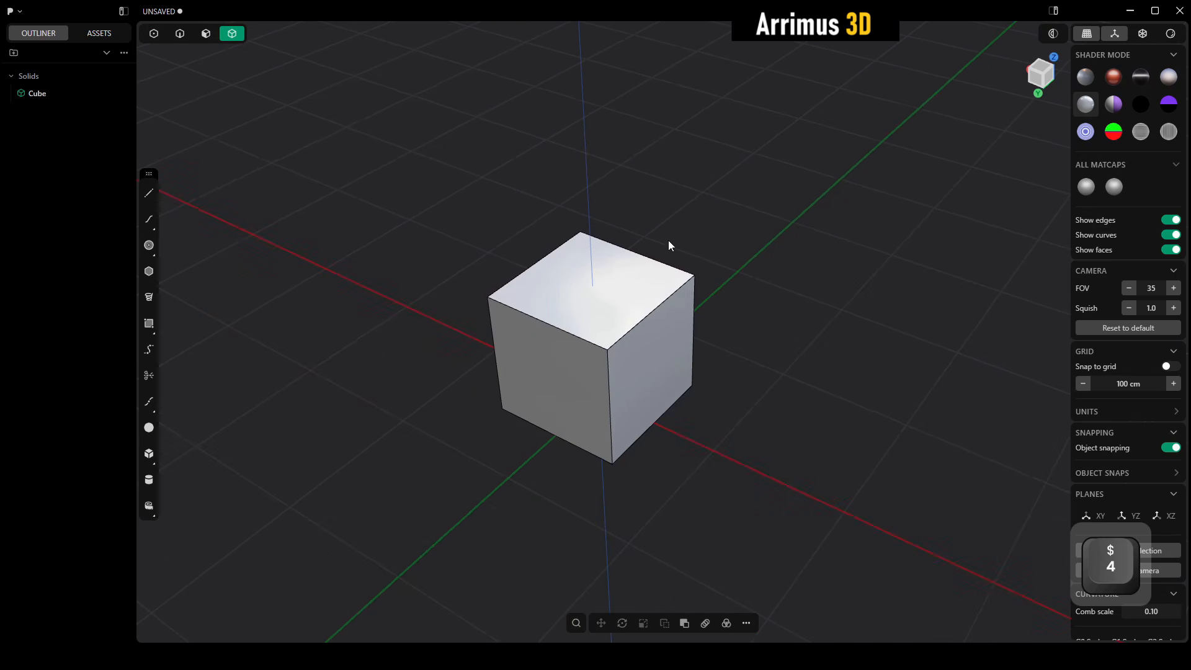
key(2)
scroll(685, 280, up, 5)
alt+middle_drag(701, 299, 708, 281)
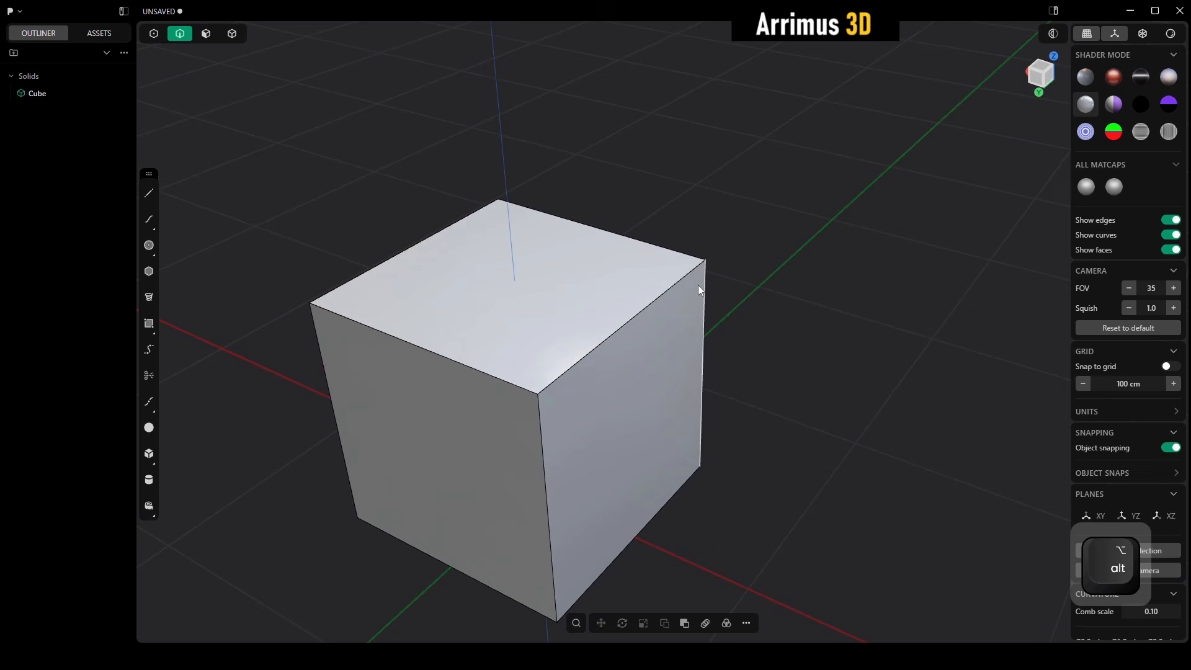
click(668, 290)
middle_drag(670, 323, 683, 306)
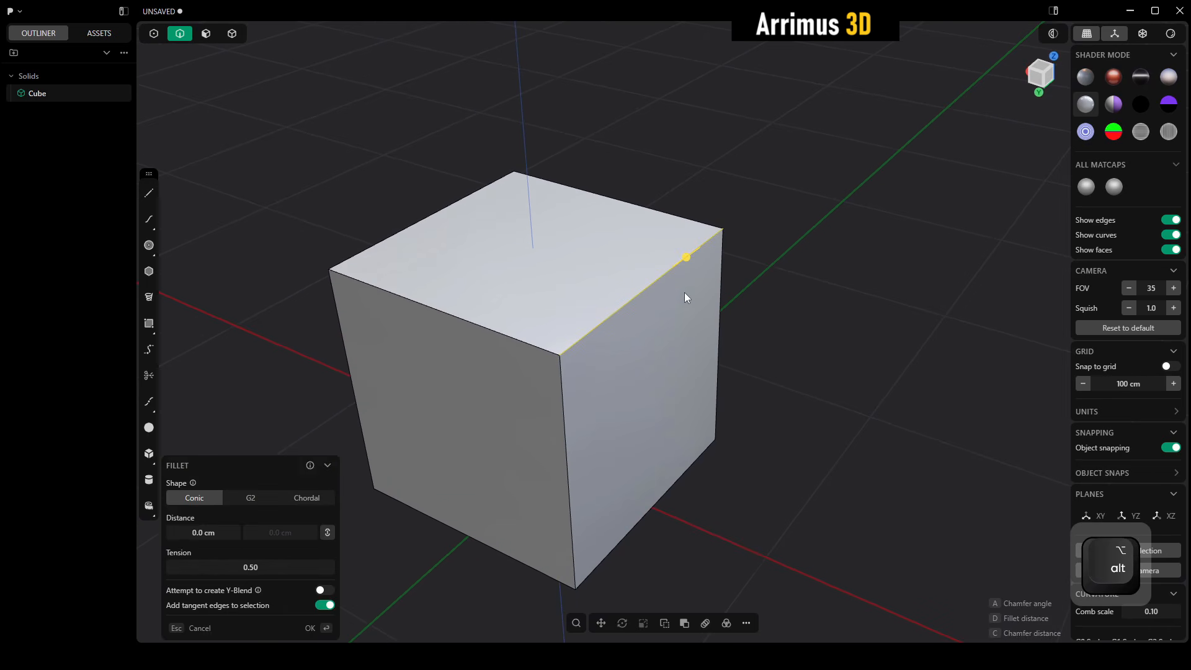
key(d)
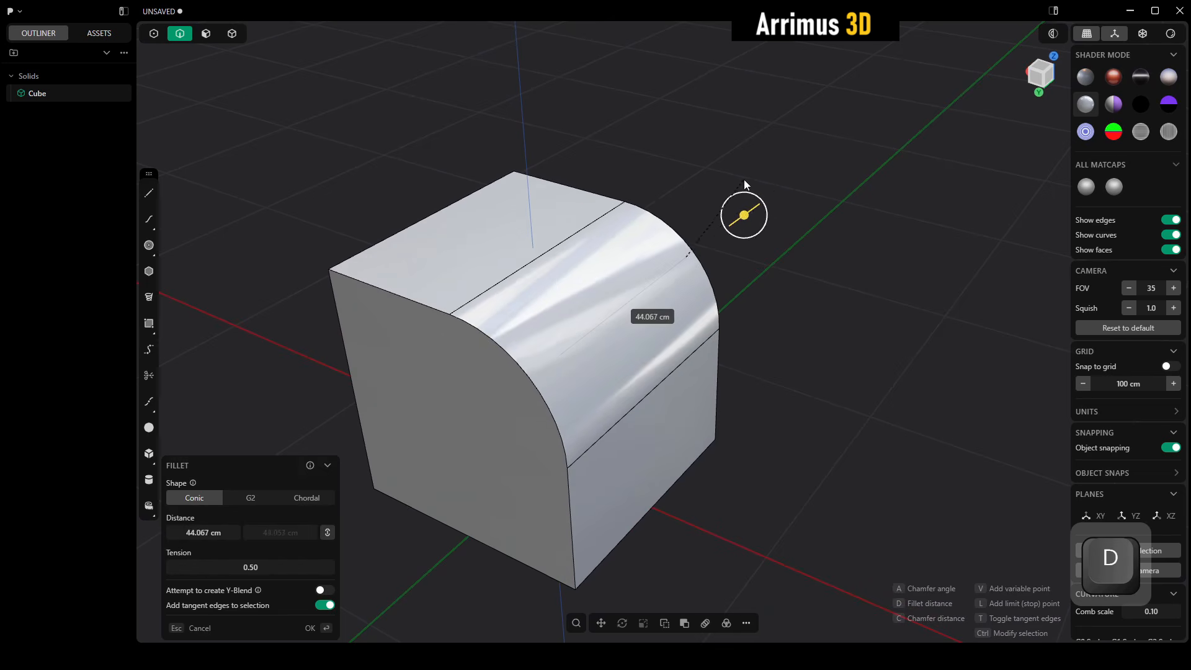
key(Escape)
middle_drag(773, 216, 780, 311)
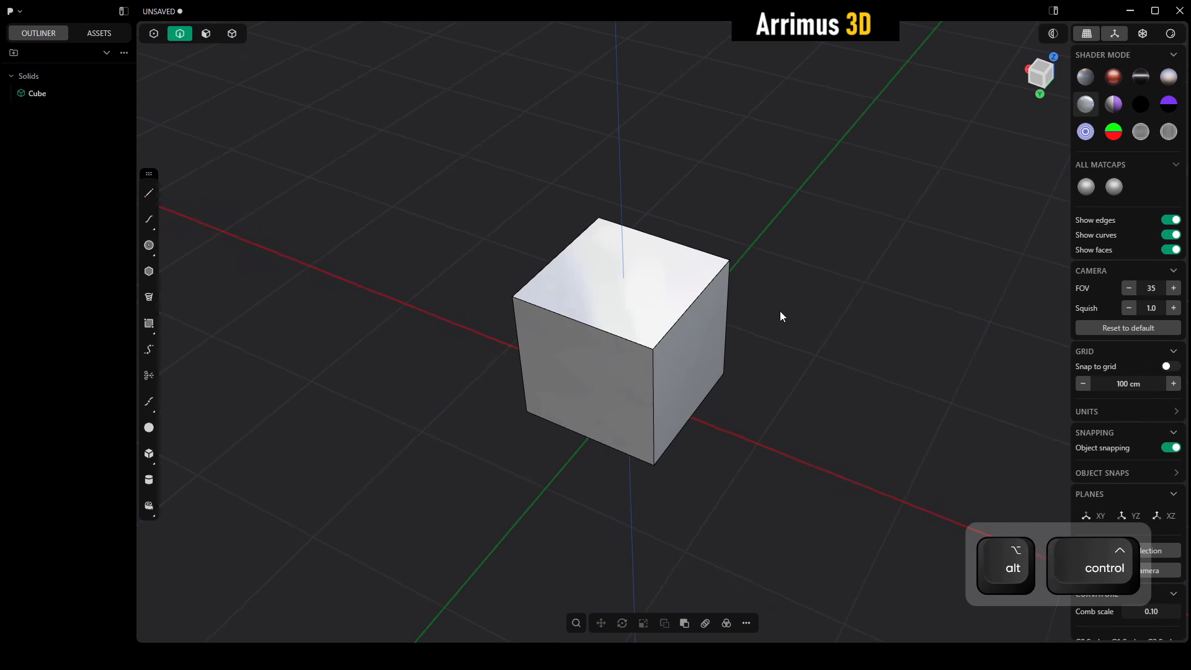
Select the same top edge of the cube to examine its fillet options, then leave the command and deselect
click(702, 288)
key(f)
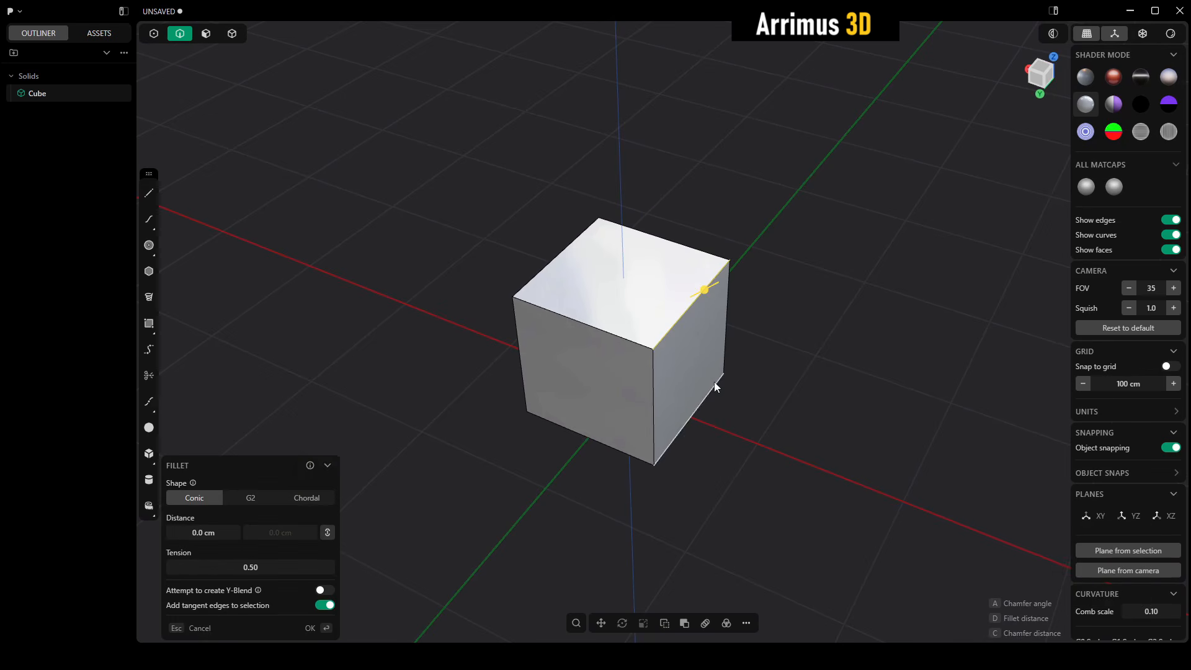
scroll(732, 363, up, 4)
alt+middle_drag(646, 400, 595, 412)
scroll(595, 409, down, 5)
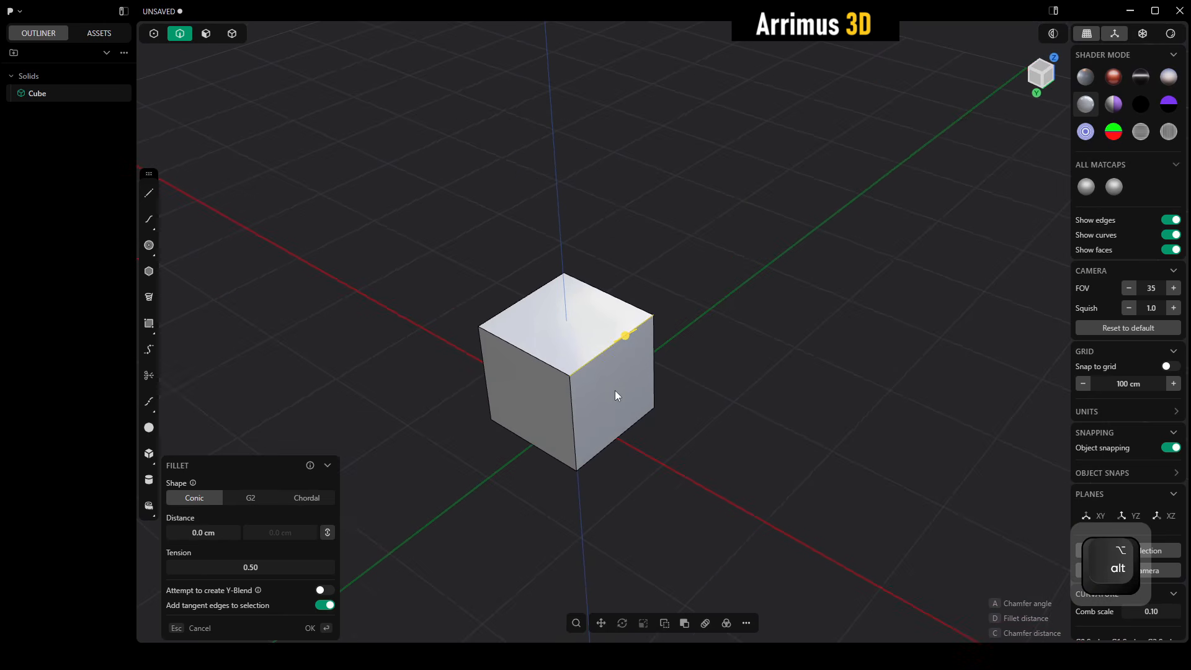
key(Escape)
key(Escape)
Switch to face selection and select the cube's top face to examine the Push Face options
click(208, 36)
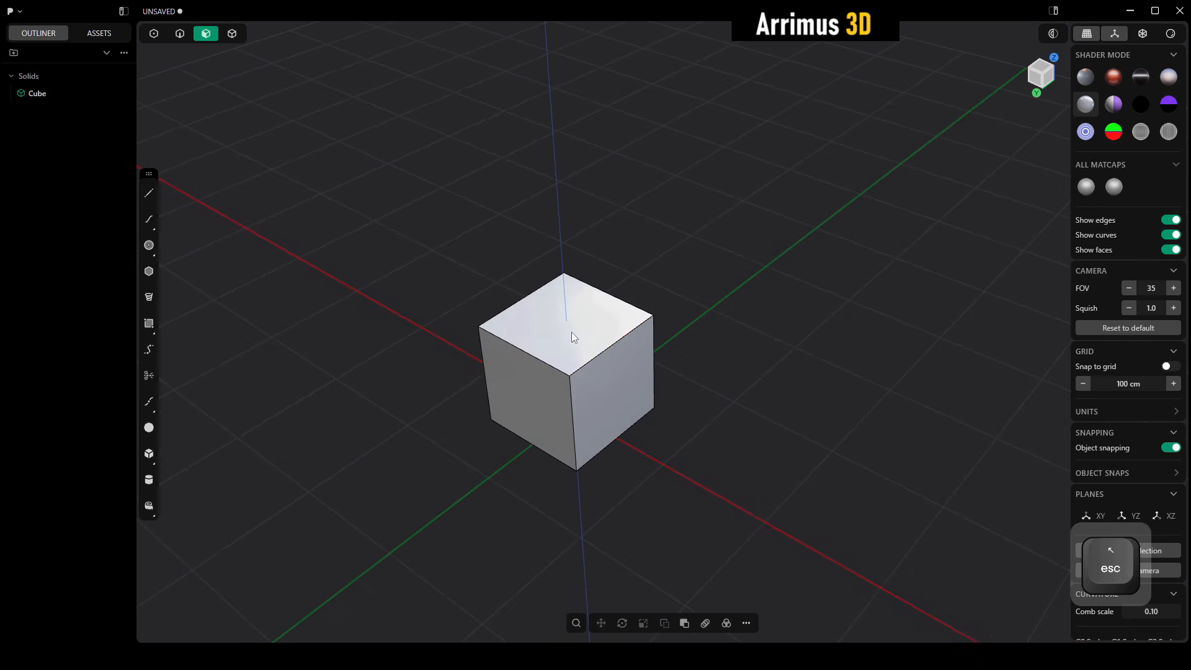
click(571, 333)
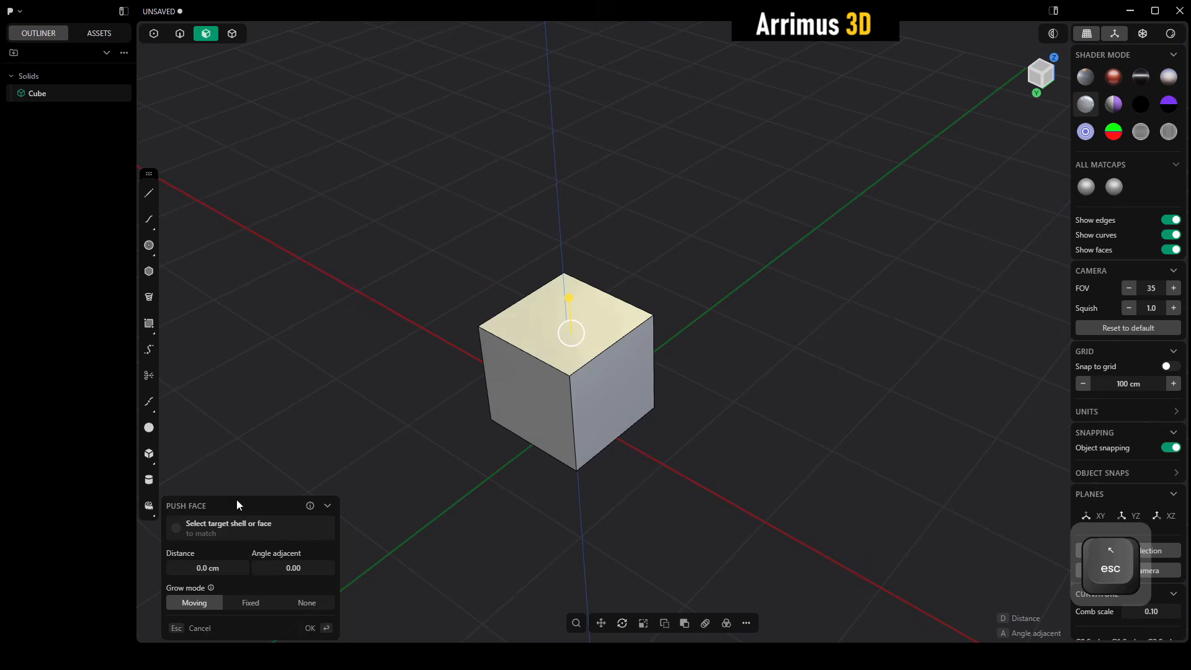
scroll(581, 430, up, 5)
alt+middle_drag(668, 318, 631, 318)
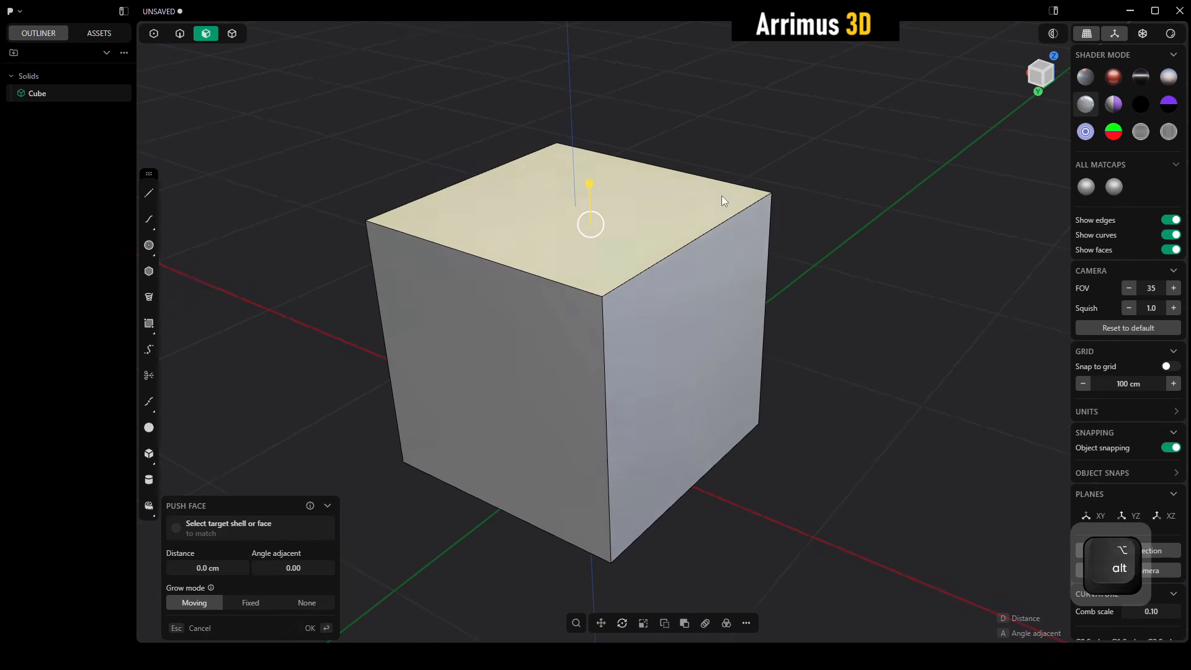
middle_drag(720, 195, 682, 306)
scroll(682, 306, down, 4)
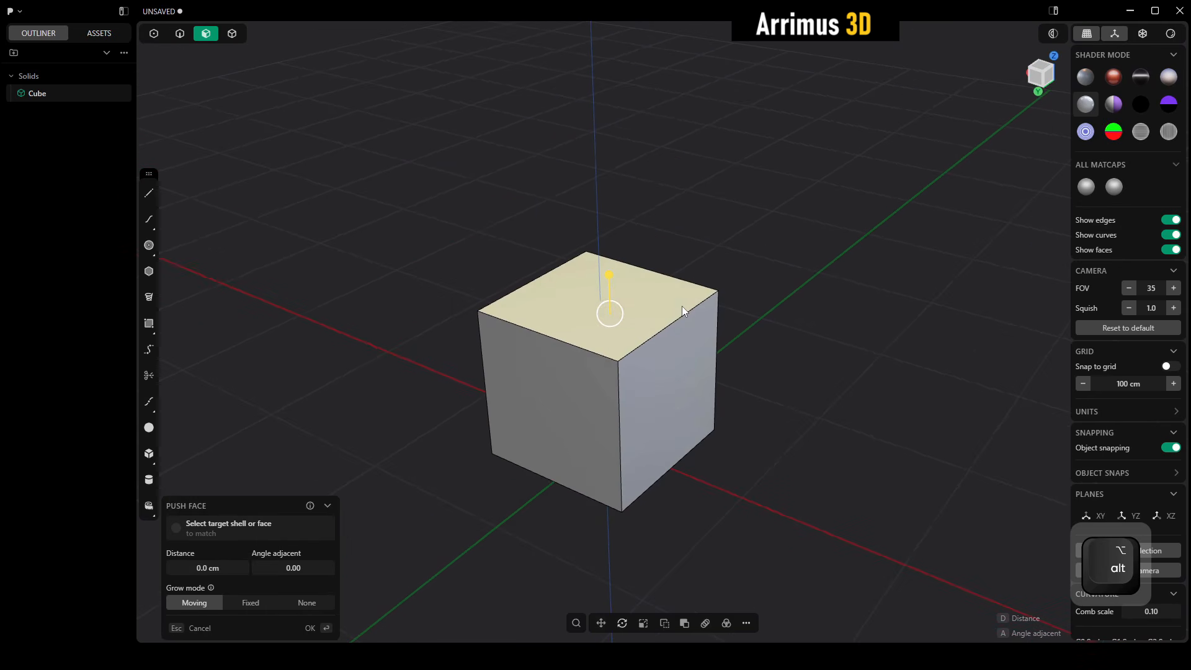
alt+middle_drag(761, 266, 696, 292)
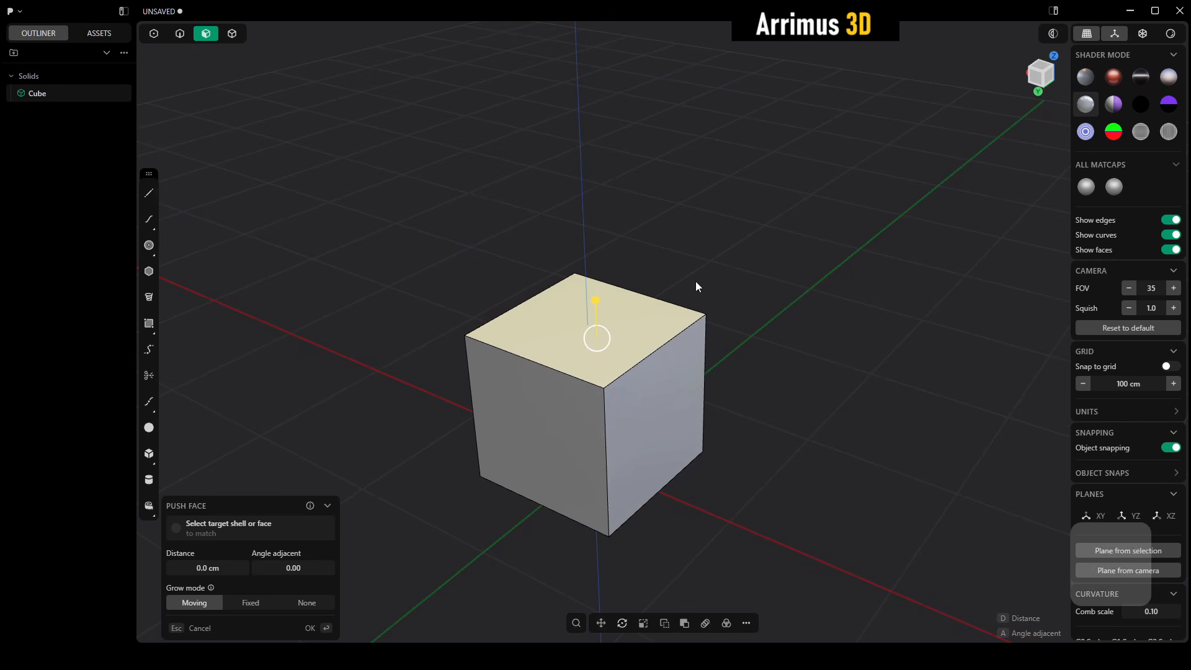
key(Escape)
middle_drag(806, 194, 612, 288)
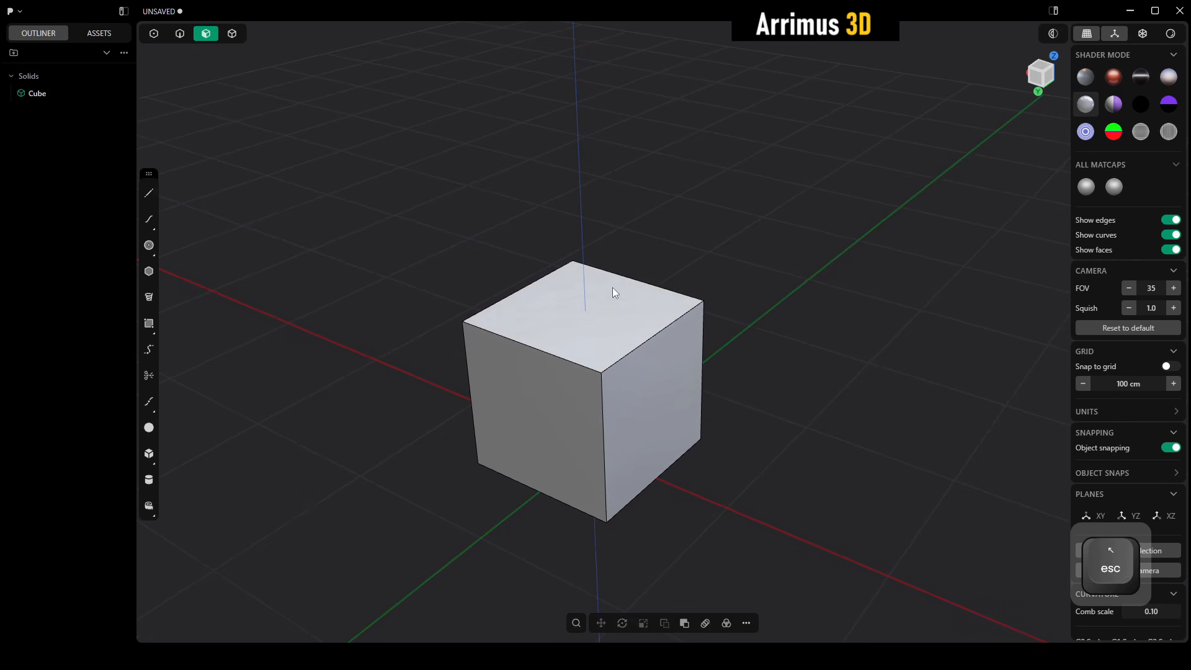
Try pushing the cube's top face down about 25 cm
click(609, 288)
key(d)
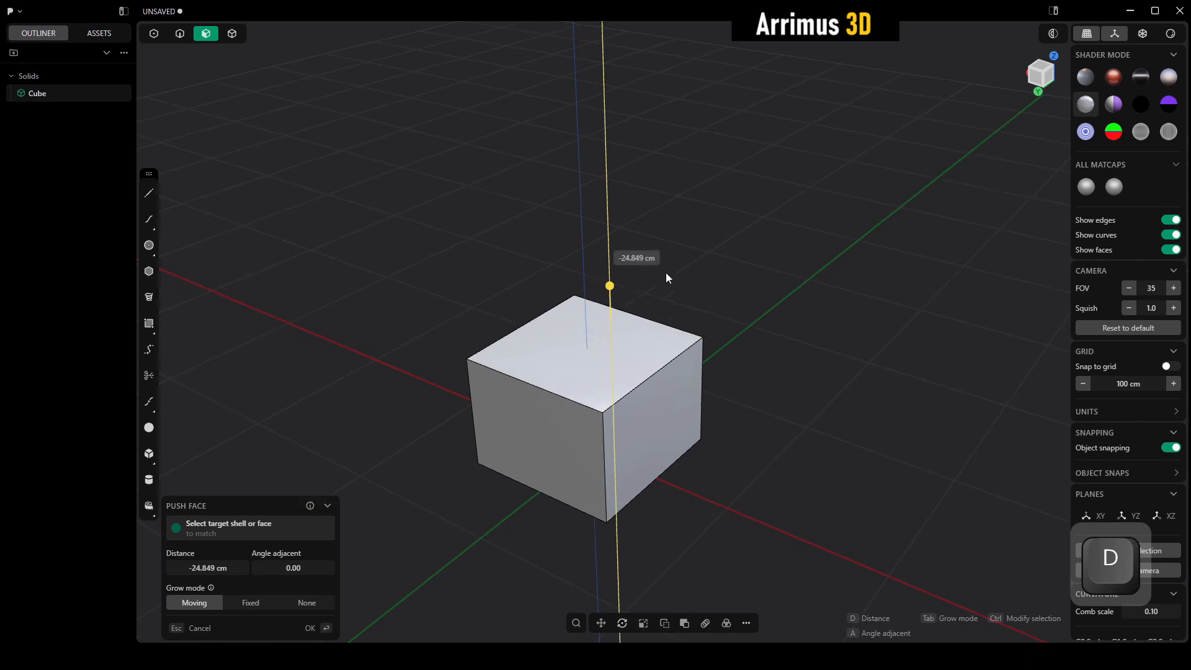
key(Escape)
click(730, 240)
Alternate between edge and face selection, and try starting a fillet distance on the cube's top edge
key(2)
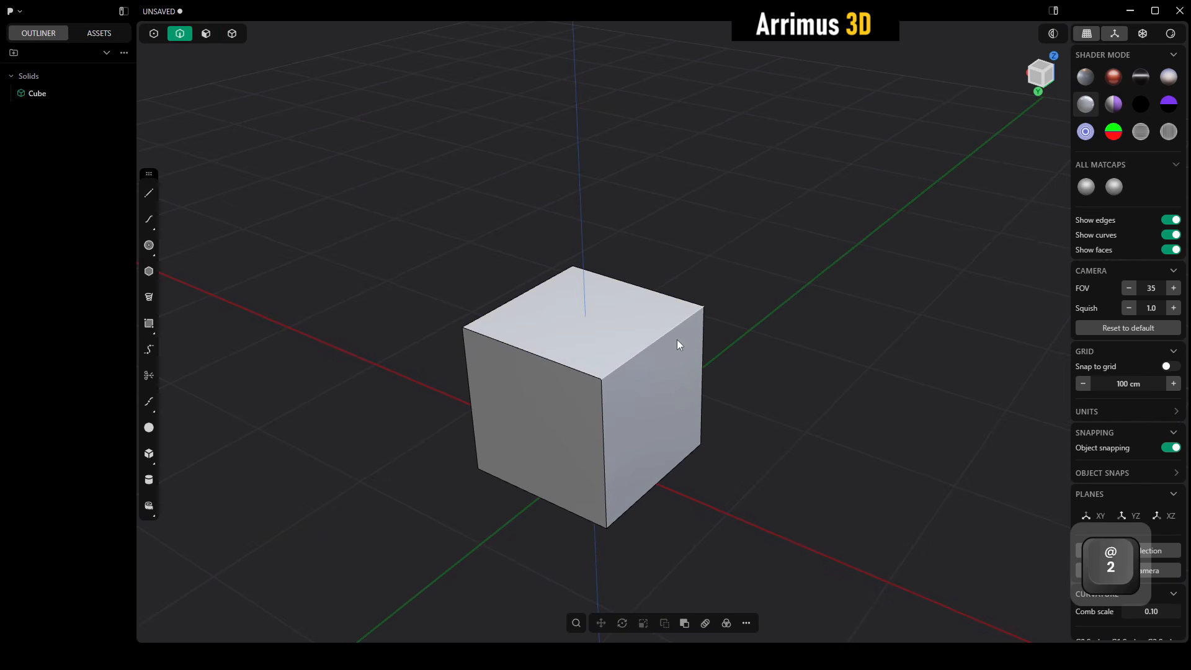
click(665, 337)
click(542, 177)
key(3)
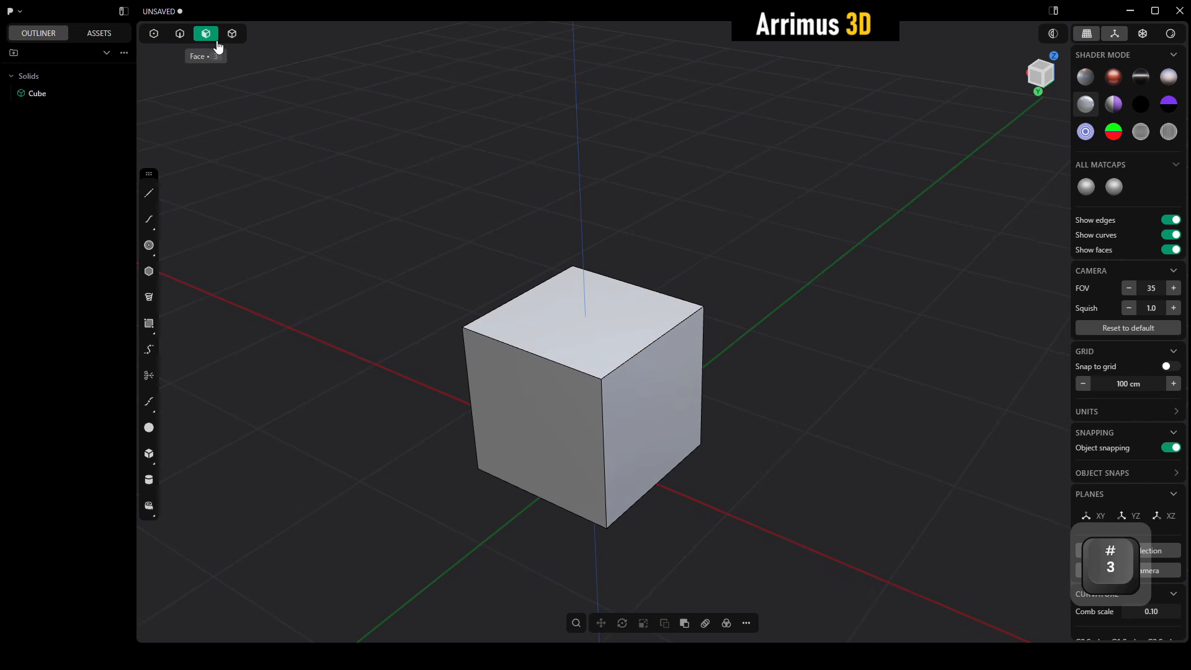
key(2)
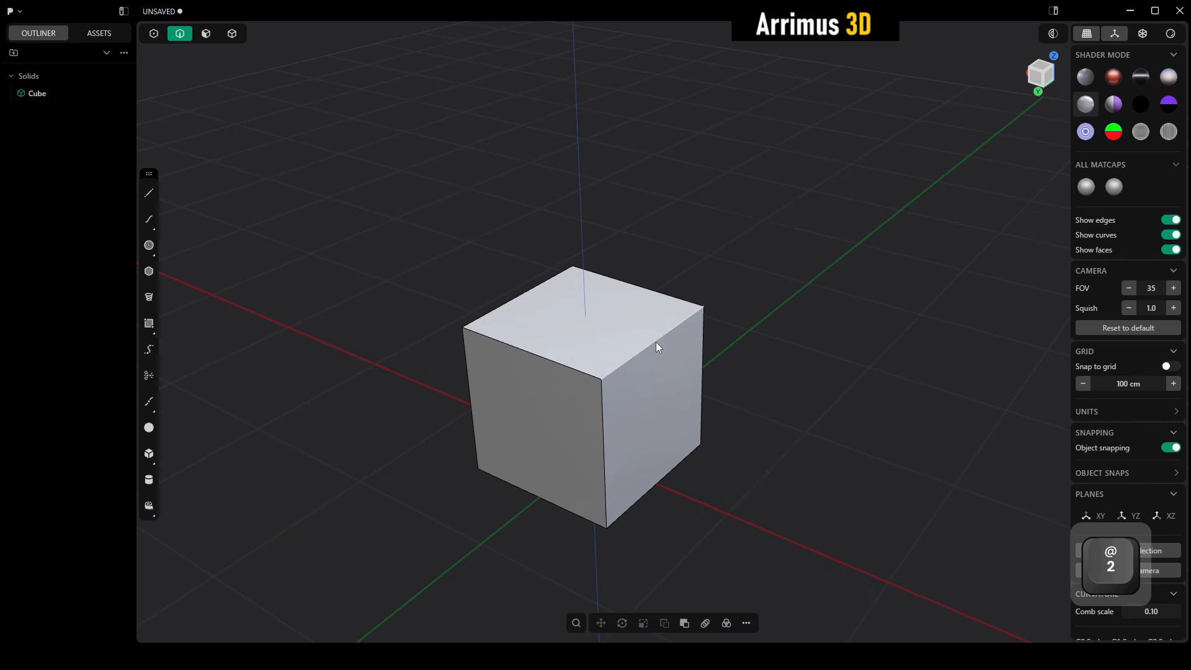
click(656, 341)
key(d)
key(Escape)
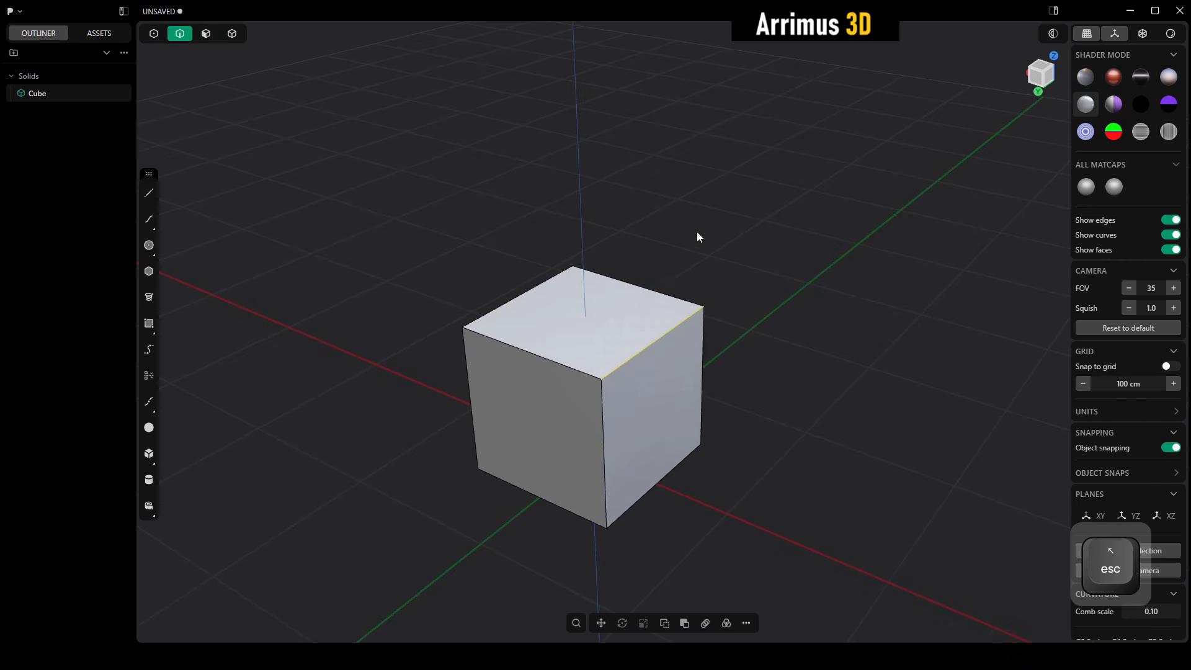
key(Escape)
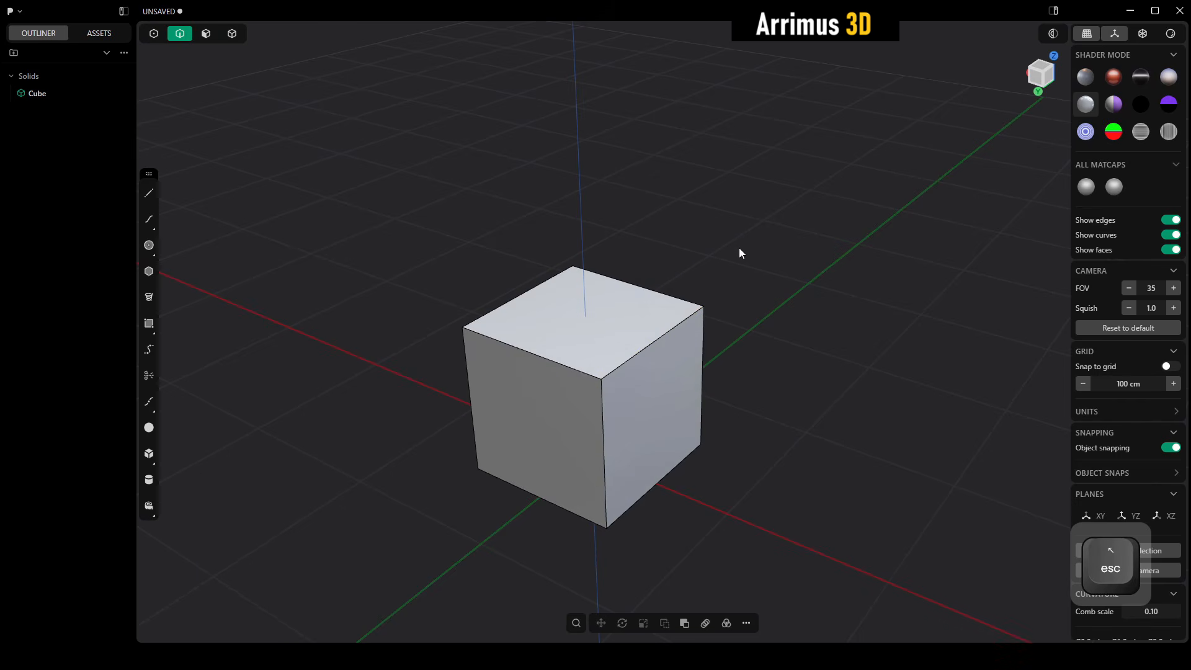
Select the cube's top edge and set a fillet distance of about 47 cm
mouse_move(702, 315)
middle_down()
mouse_move(708, 272)
mouse_move(713, 312)
middle_up()
alt+middle_drag(632, 333, 639, 354)
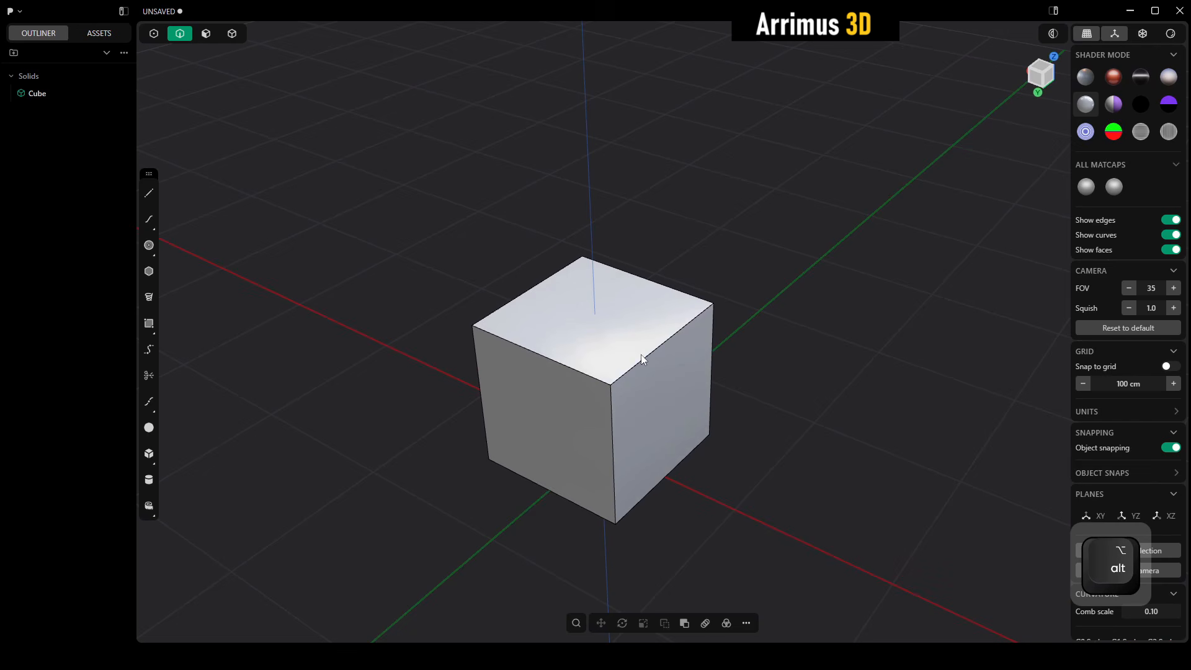
click(649, 359)
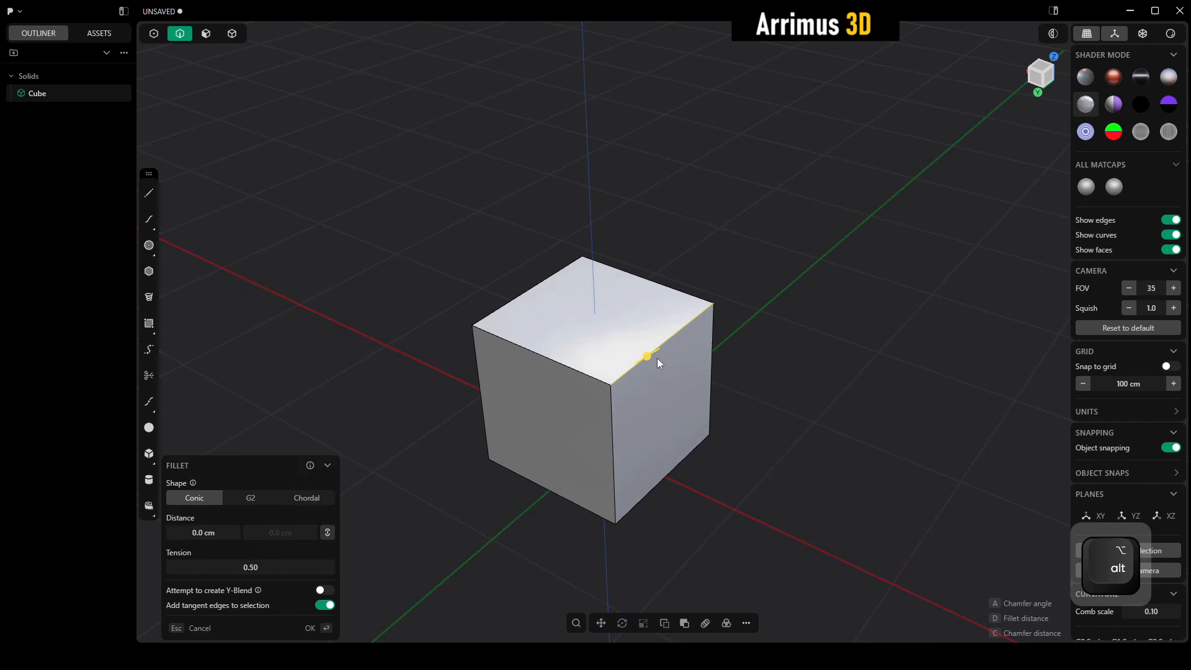
key(d)
click(884, 559)
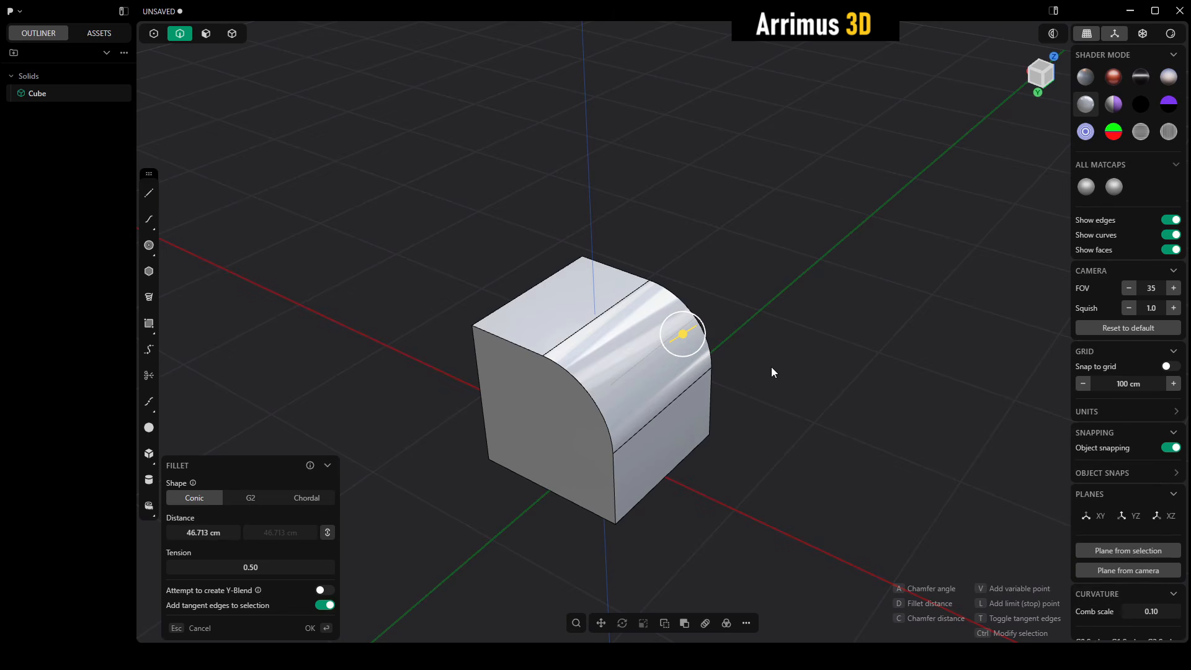
middle_drag(710, 367, 716, 371)
scroll(717, 376, up, 3)
scroll(980, 623, down, 3)
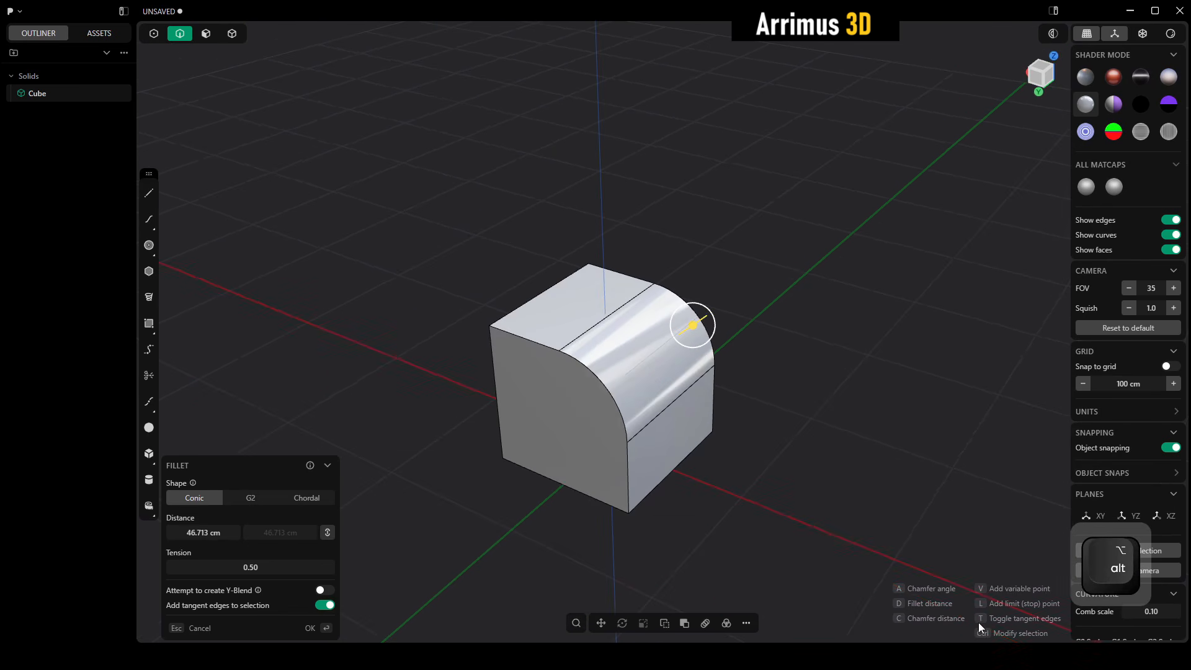
Switch the edge treatment between chamfer and fillet, and finish it as a conic fillet of about 58 cm
key(c)
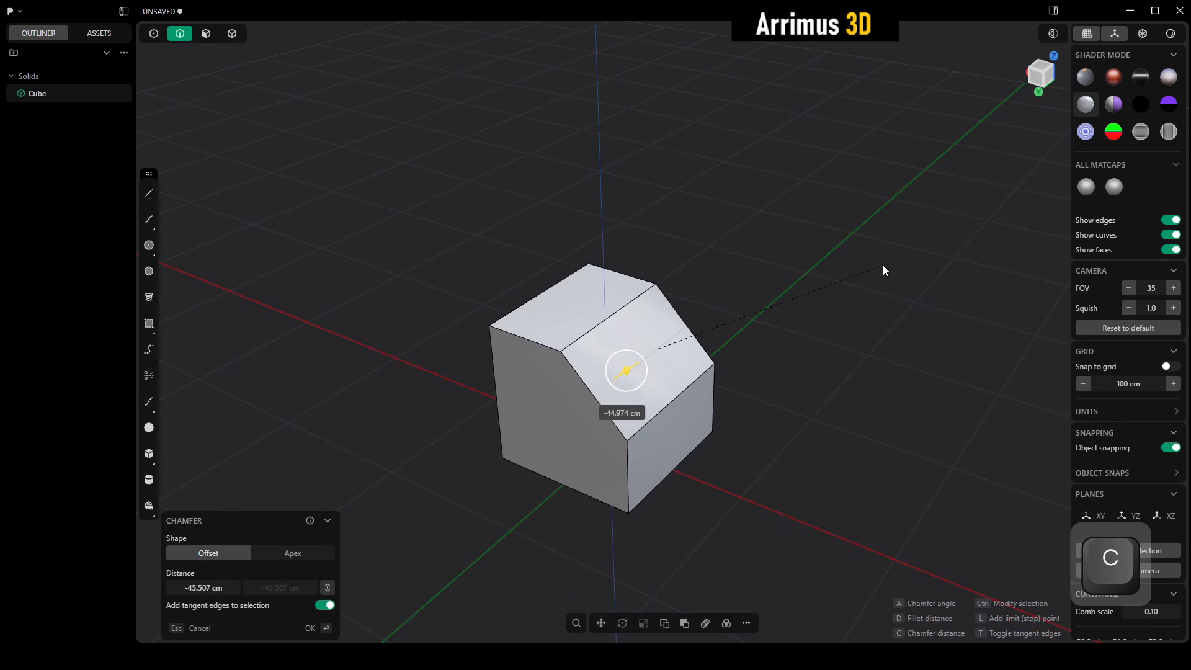
key(d)
key(c)
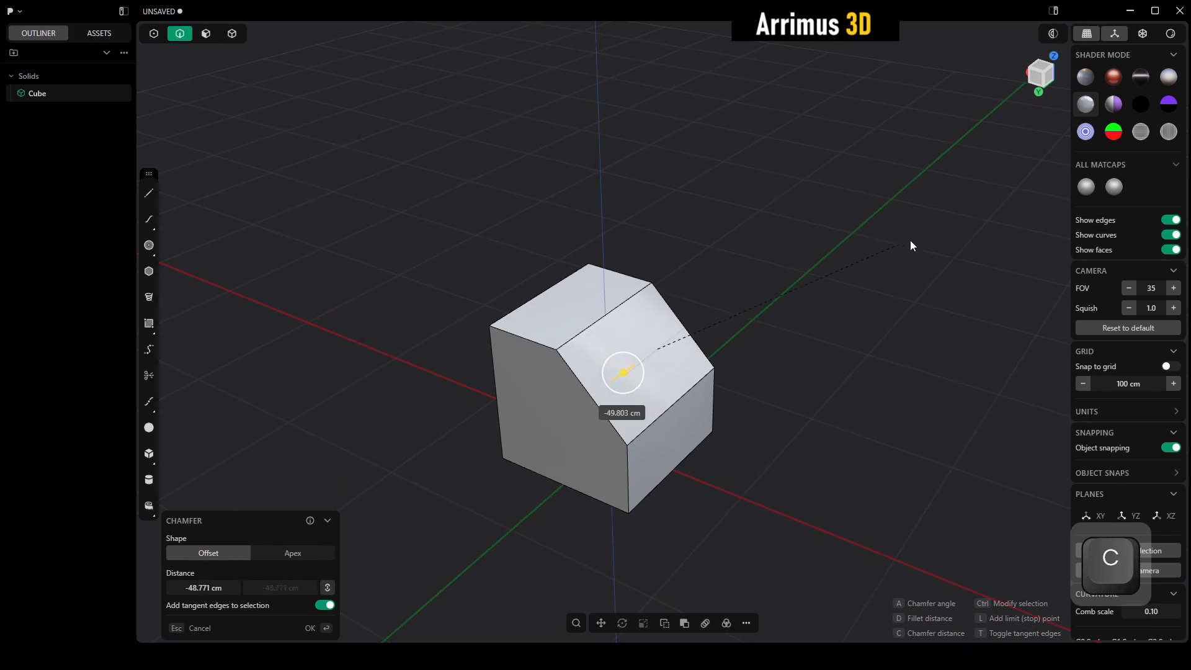
key(d)
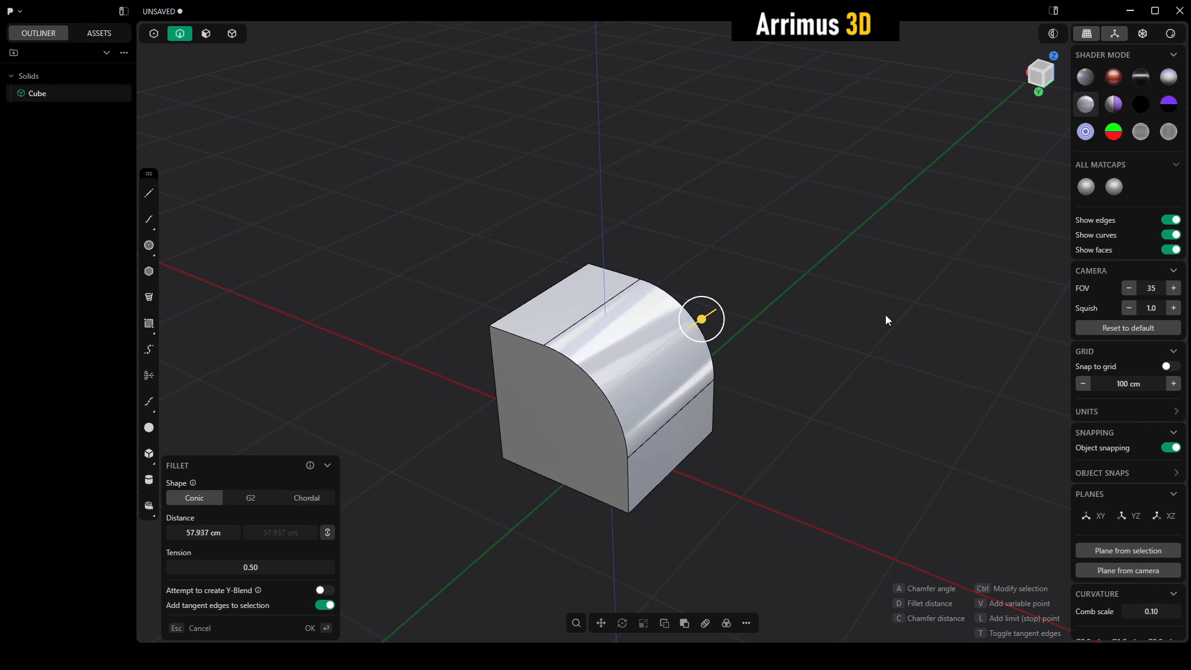
right_click(783, 311)
shift+middle_drag(784, 311, 799, 301)
click(798, 200)
Select the connected edges along the flat side of the rounded cube and try a fillet of about 20 cm
middle_drag(660, 372, 646, 356)
scroll(593, 360, up, 5)
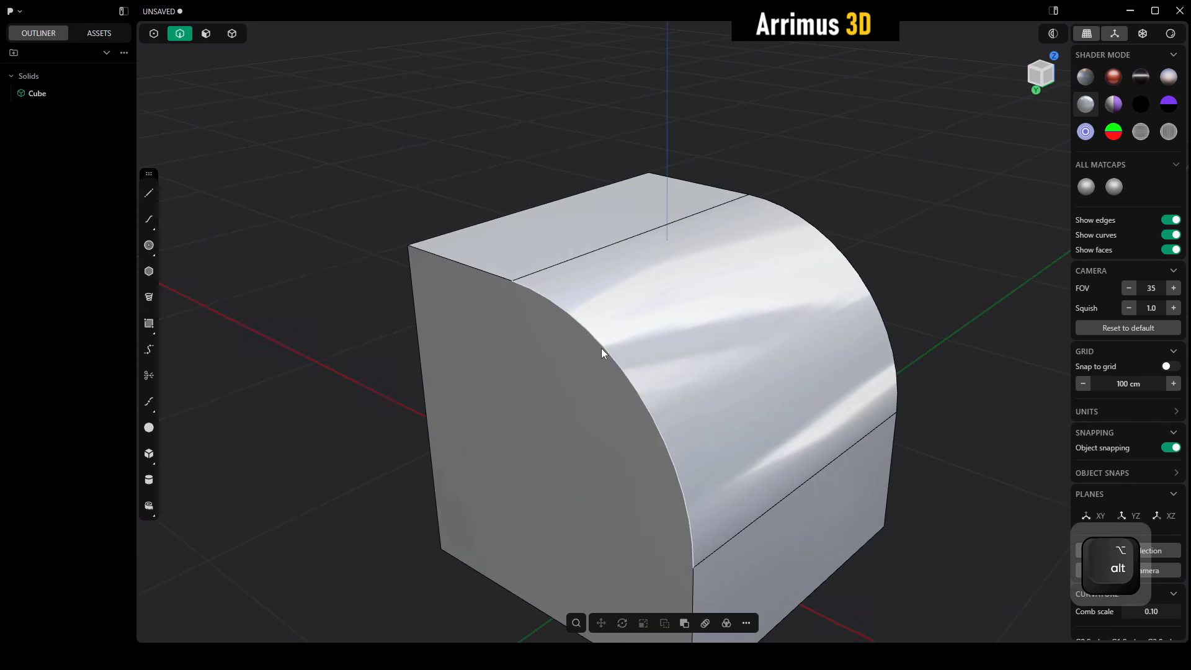
alt+click(600, 348)
key(Escape)
alt+click(694, 578)
scroll(631, 389, down, 3)
key(d)
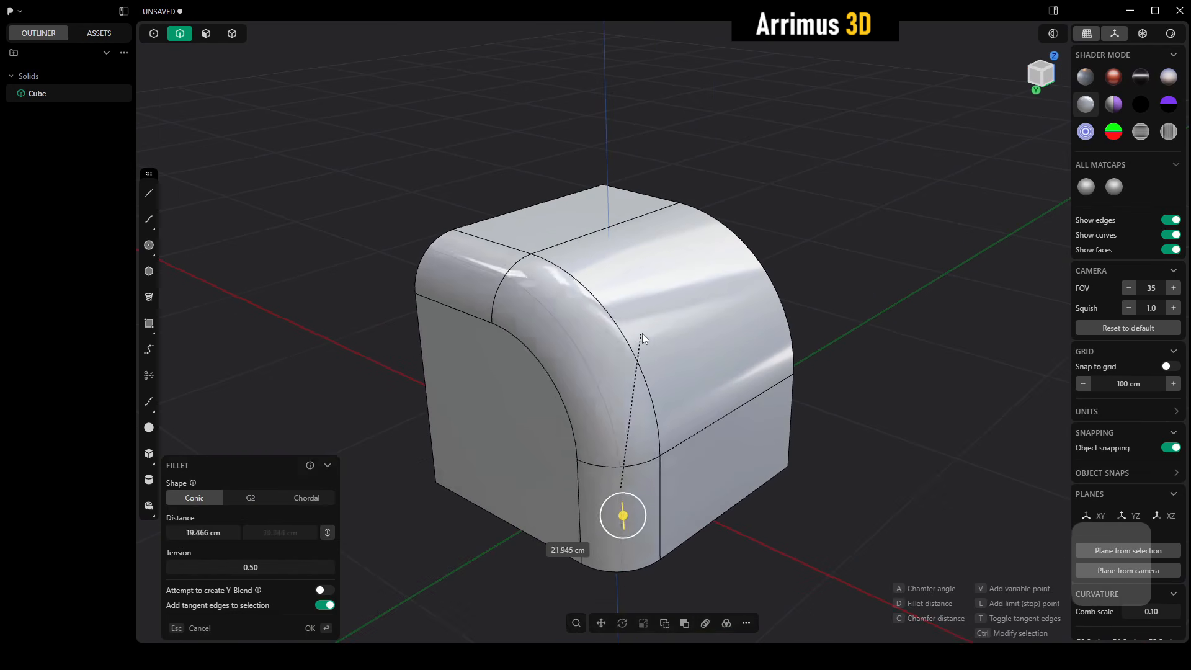
key(Escape)
key(Escape)
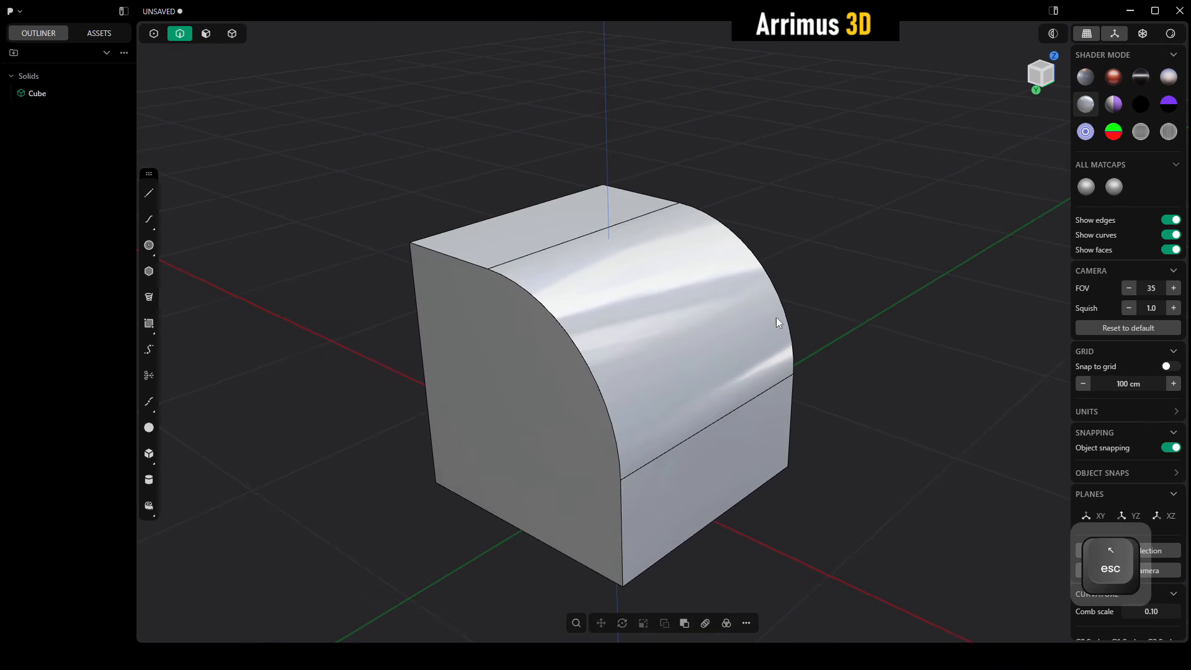
Select the whole tangent edge chain around the curved side of the cube and clear the selection
scroll(619, 366, down, 4)
middle_drag(619, 365, 616, 400)
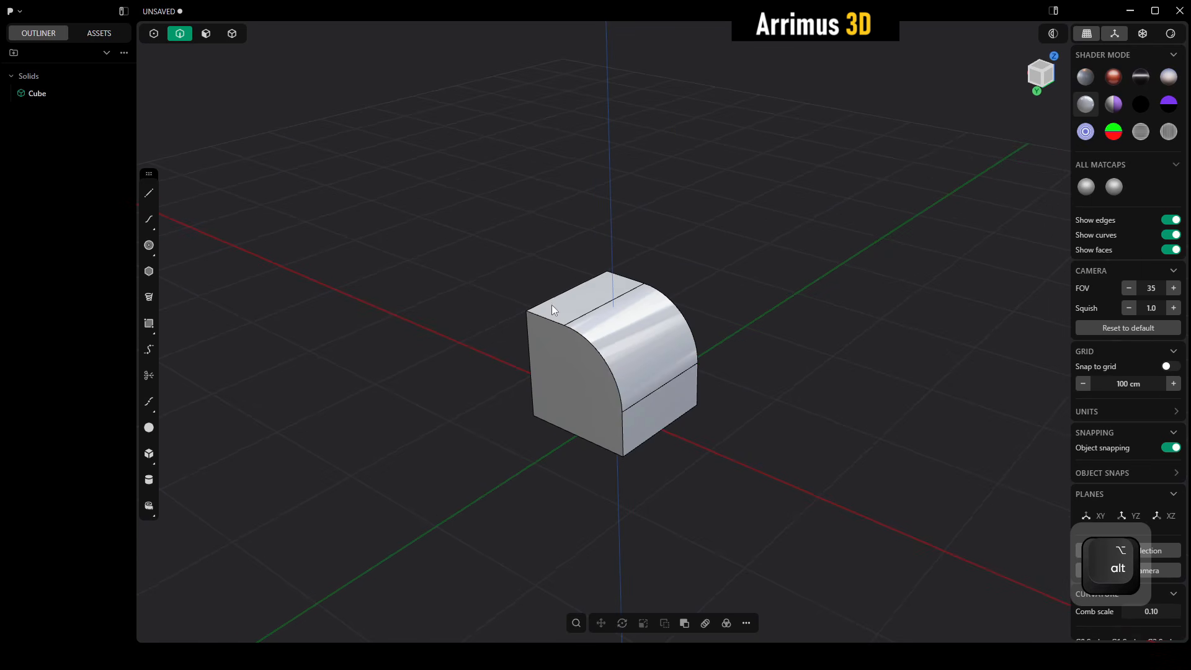
scroll(632, 349, up, 2)
scroll(635, 351, down, 4)
scroll(620, 403, up, 3)
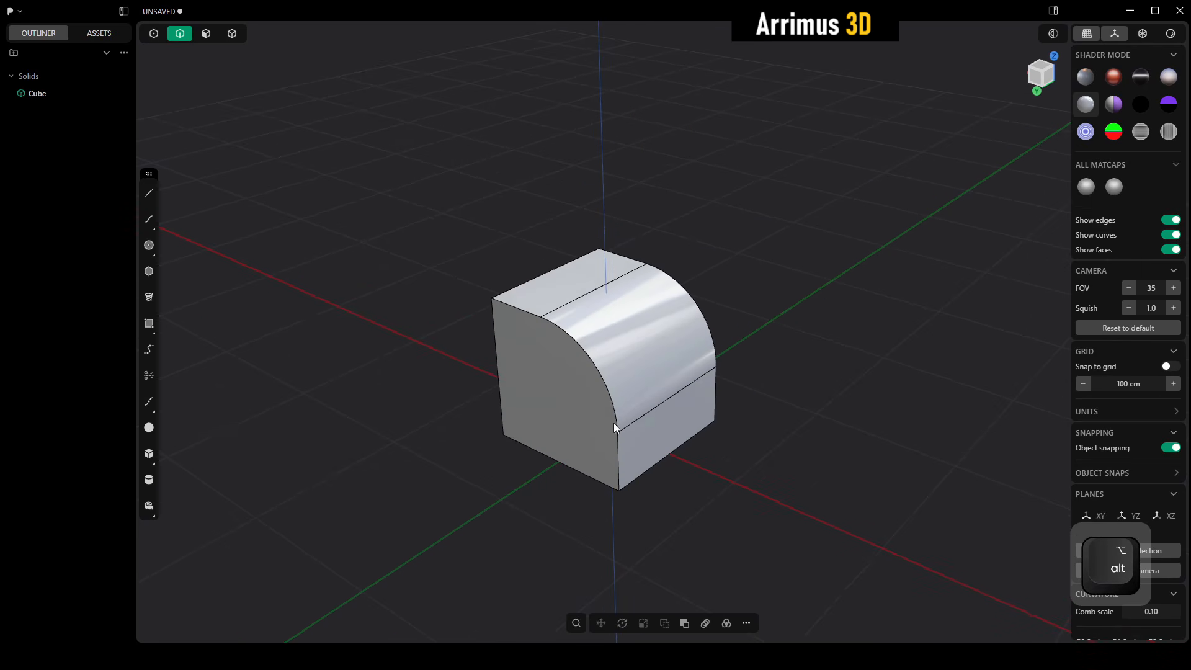
alt+click(602, 376)
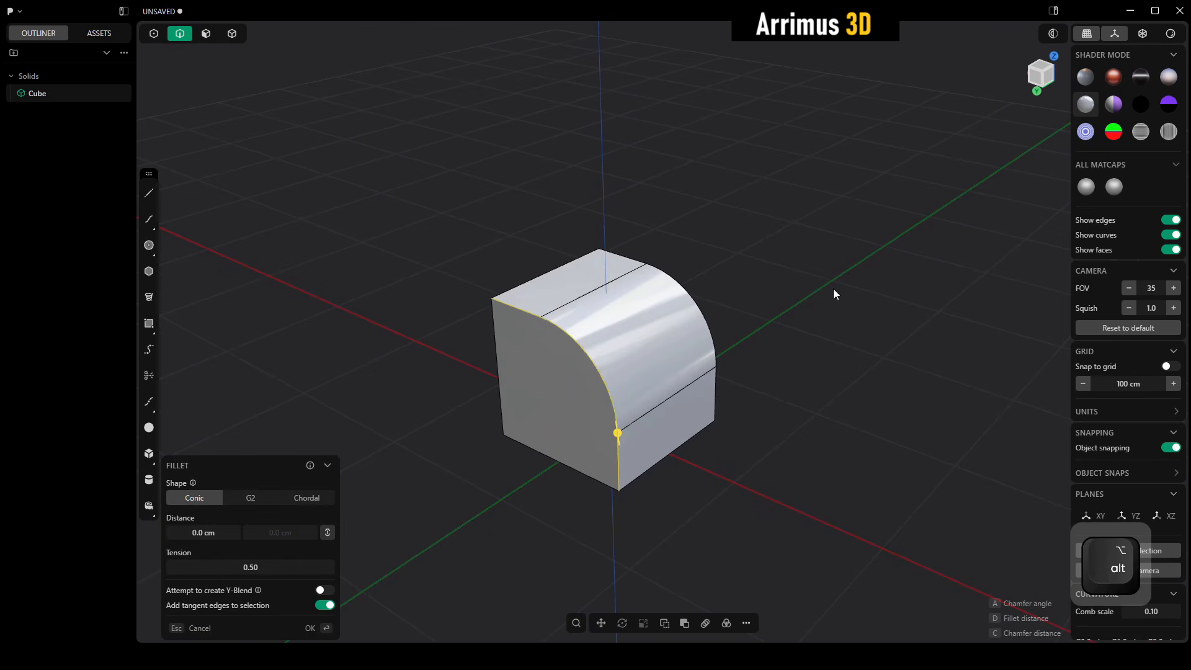
click(833, 289)
Select the curved edge chain of the cube's flat side, try a fillet of about 40 cm, and finish it as a chamfer of about 32 cm
alt+middle_drag(638, 337, 594, 356)
click(583, 354)
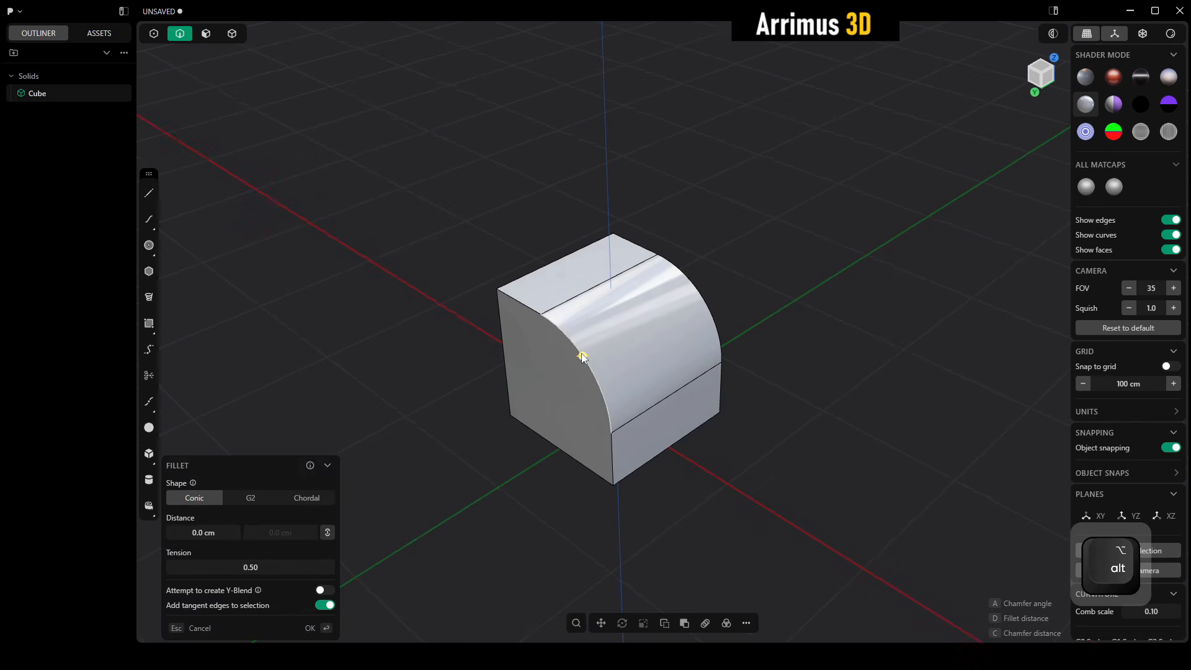
scroll(581, 353, up, 3)
key(d)
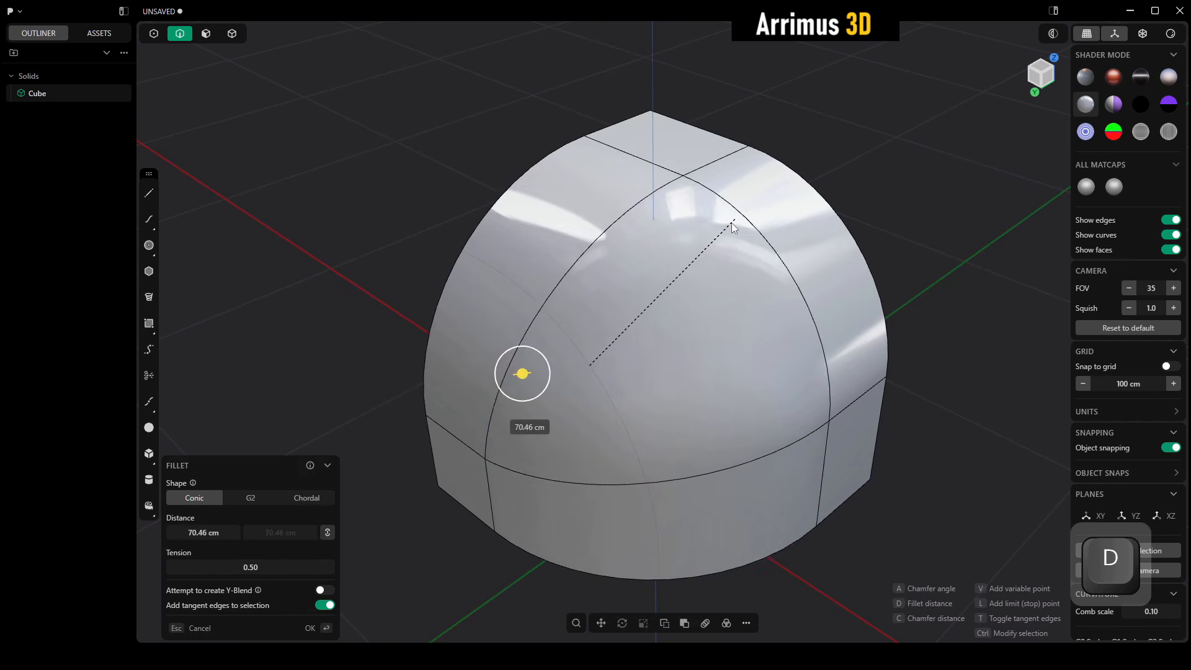
click(671, 273)
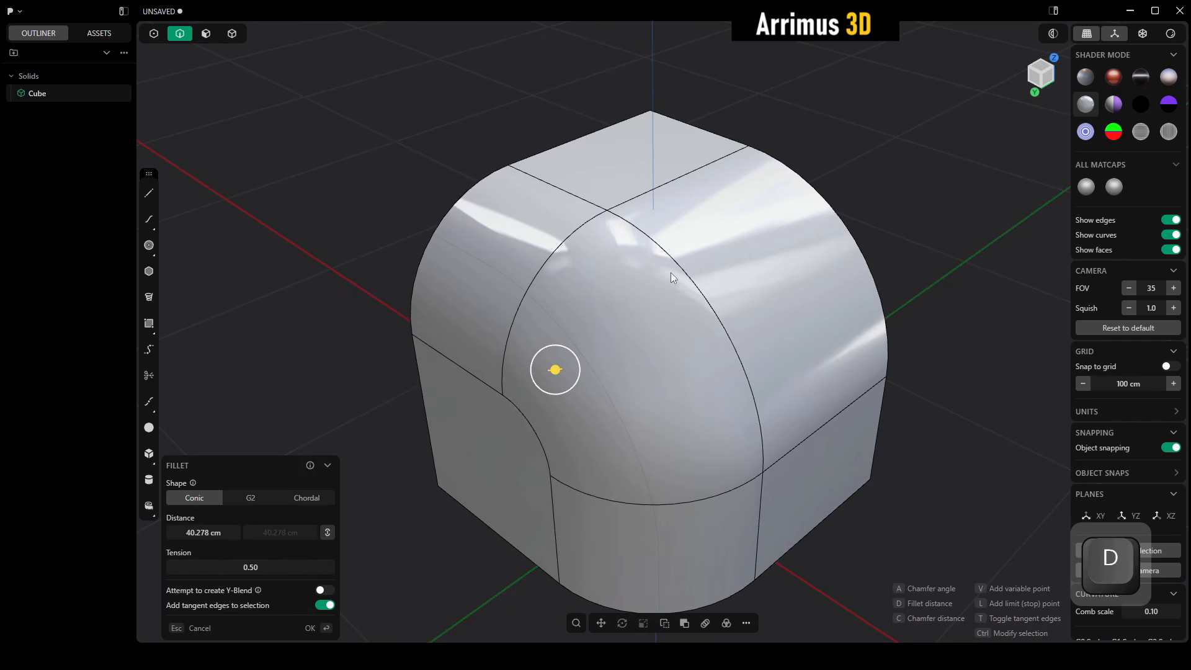
key(c)
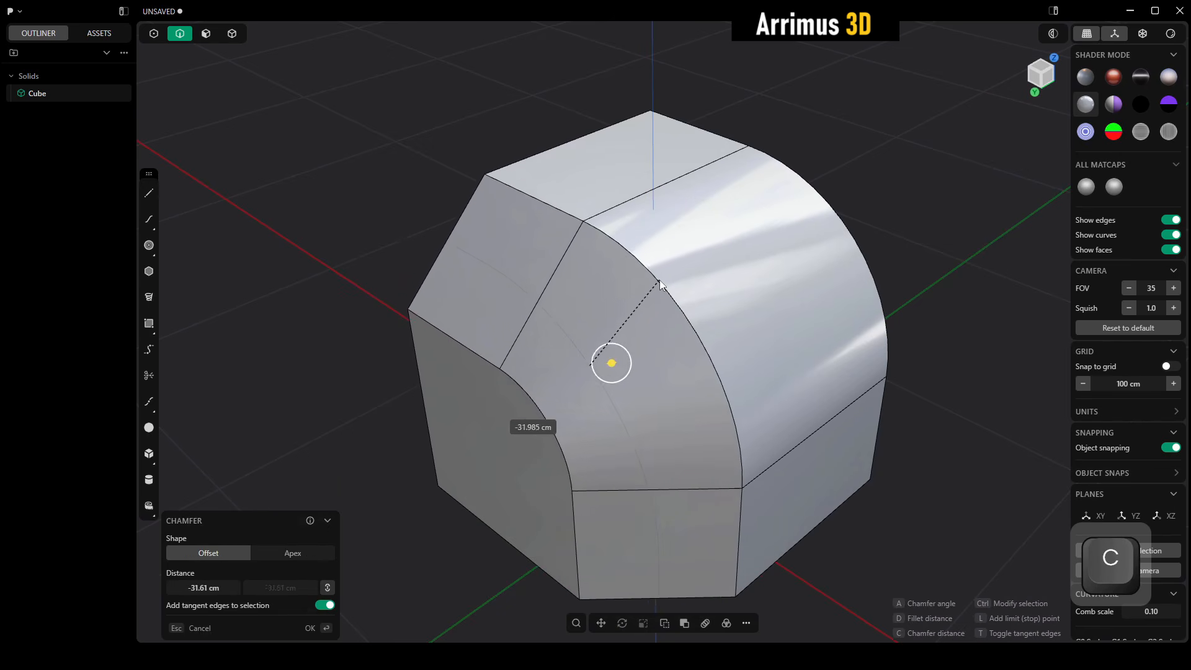
click(660, 280)
right_click(716, 300)
alt+middle_drag(716, 300, 697, 339)
key(2)
click(868, 263)
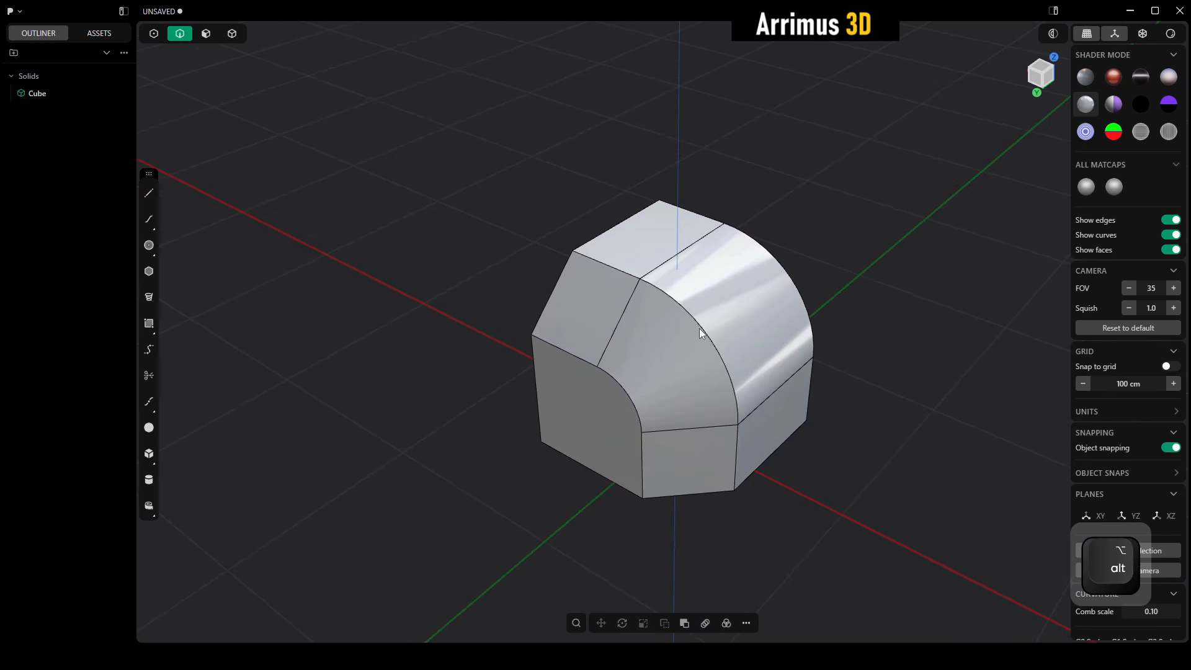
click(699, 328)
key(f)
shift+scroll(682, 344, up, 2)
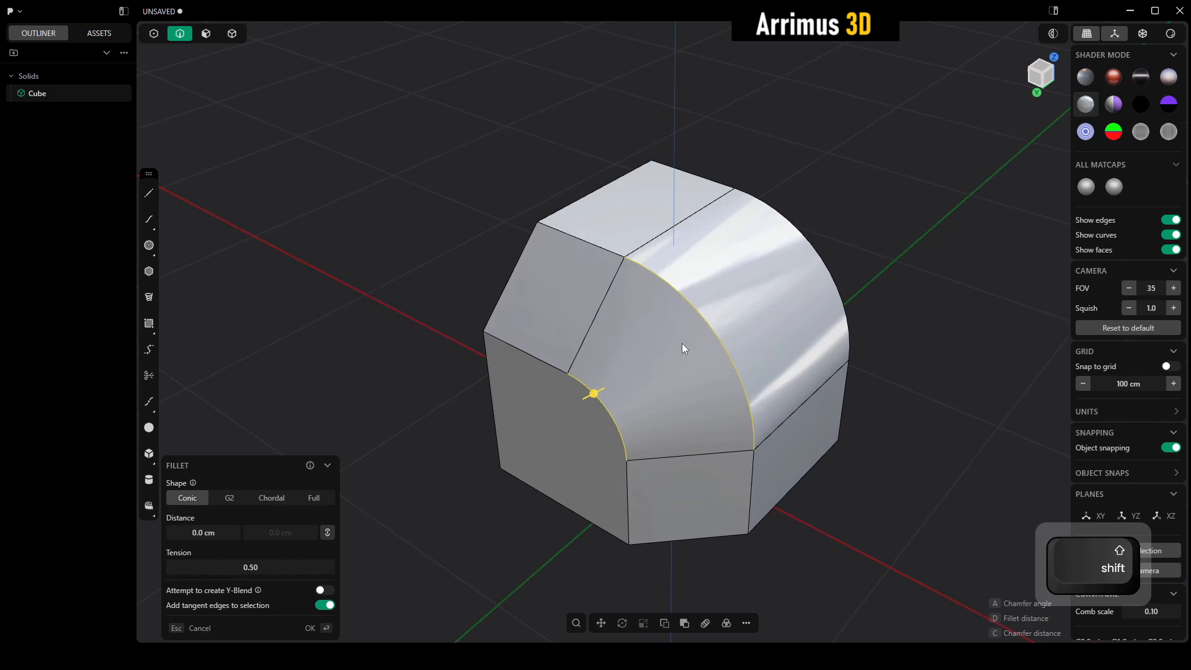
key(Escape)
click(694, 300)
key(f)
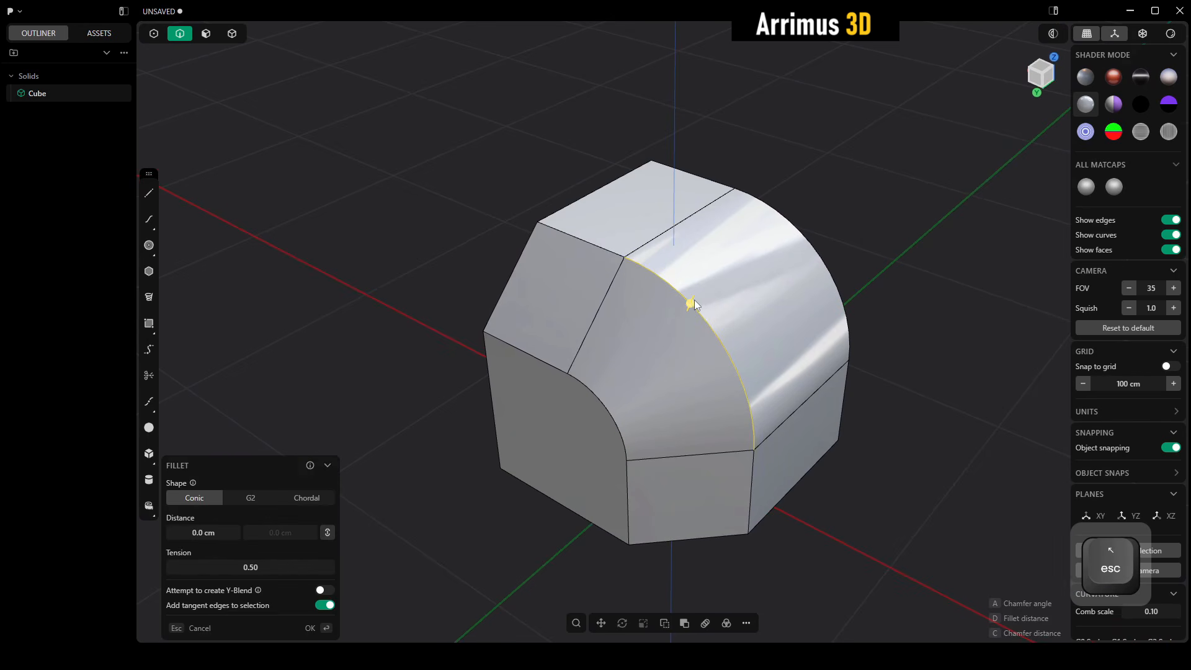
shift+click(599, 400)
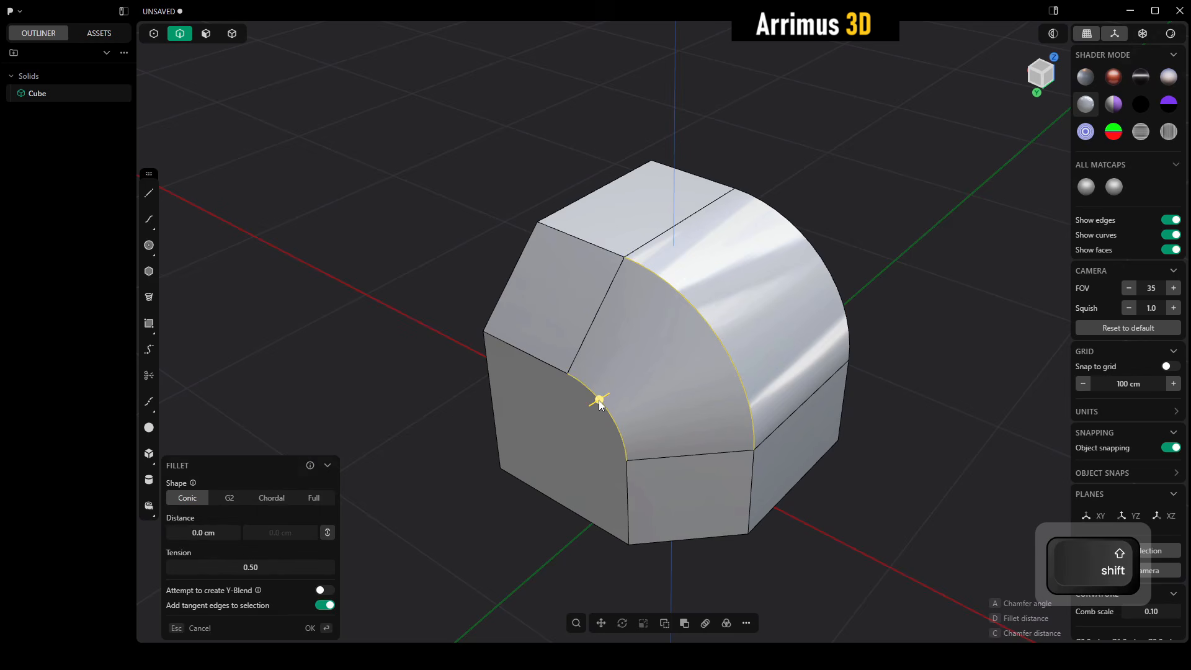
key(Escape)
Fillet both curved edge chains bordering the chamfer by about 17 cm and clear the selection
click(698, 311)
key(f)
shift+click(605, 402)
key(d)
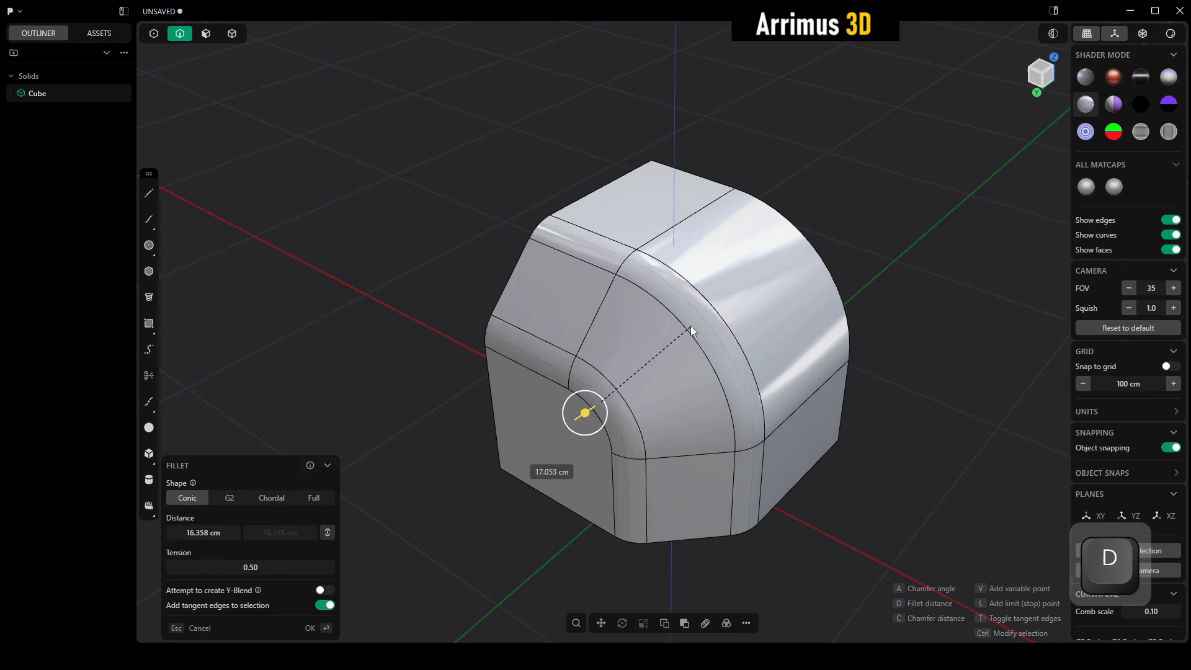
click(695, 327)
right_click(705, 321)
middle_drag(766, 349, 805, 356)
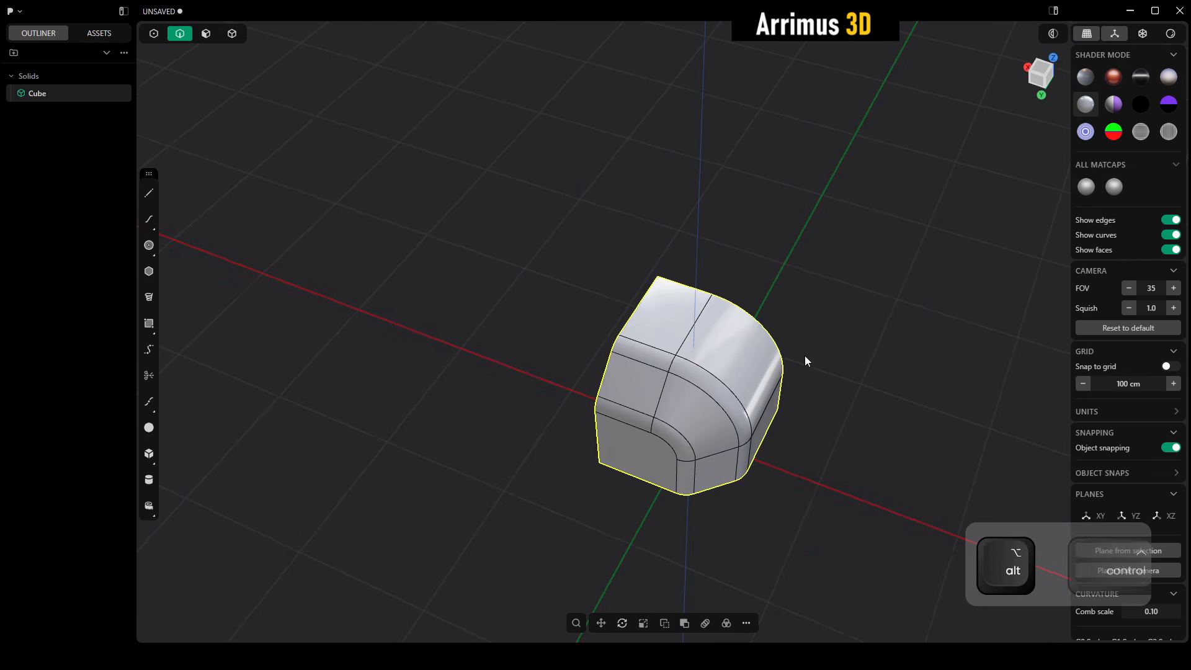
click(845, 366)
Try to chamfer the edge chain around the adjacent flat side by about 29 cm
middle_drag(713, 384, 701, 352)
alt+drag(700, 353, 530, 293)
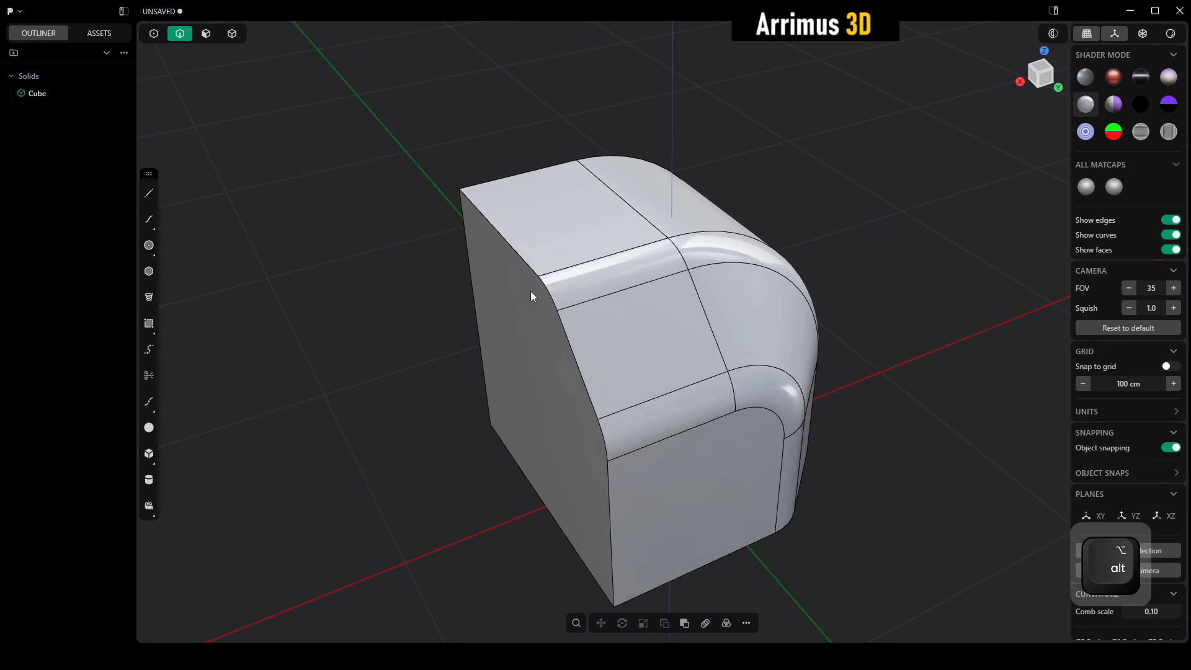
click(527, 265)
key(d)
key(c)
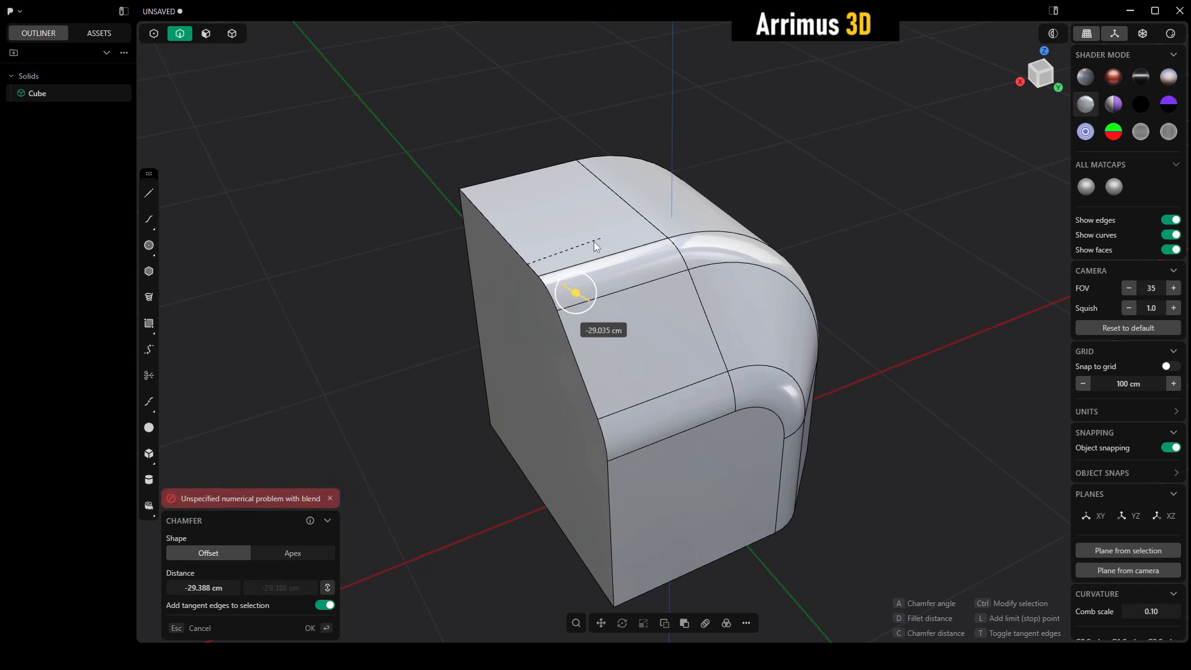
key(Escape)
Round the edge chain around the adjacent flat side with a conic fillet
click(526, 269)
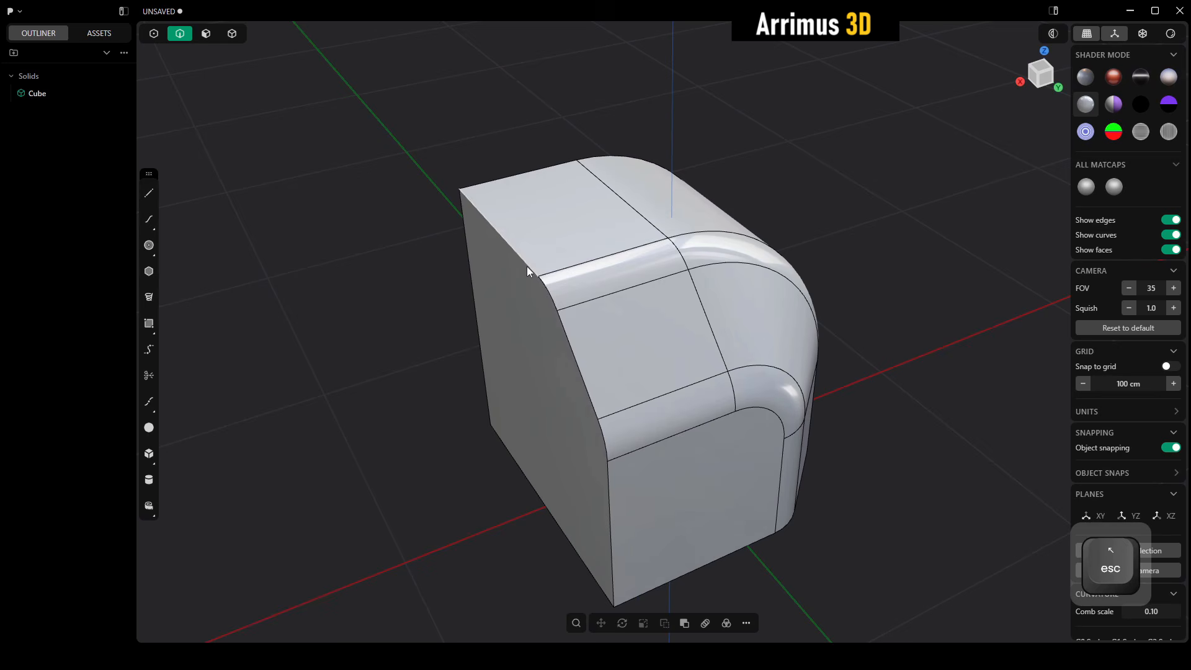
key(d)
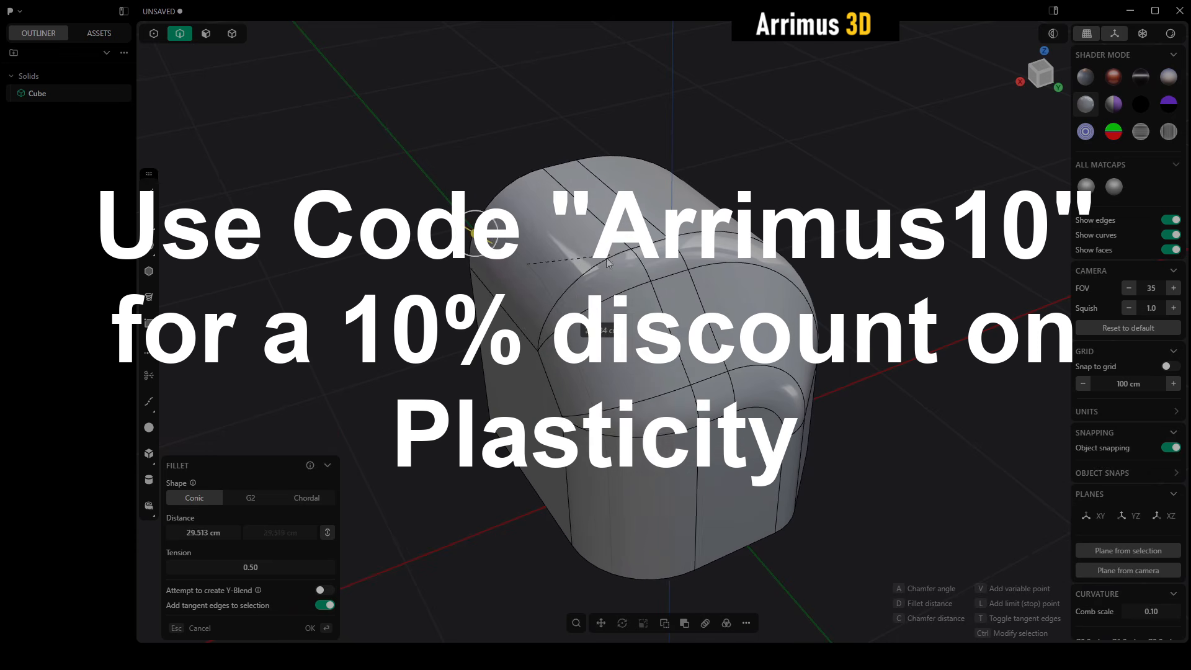
right_click(585, 292)
alt+middle_drag(585, 291, 645, 364)
scroll(628, 371, up, 5)
scroll(694, 392, down, 8)
scroll(634, 348, up, 4)
Switch to face selection and try to push the flat face below the curved surface outward by about 18 cm
key(3)
middle_drag(731, 372, 739, 333)
click(740, 340)
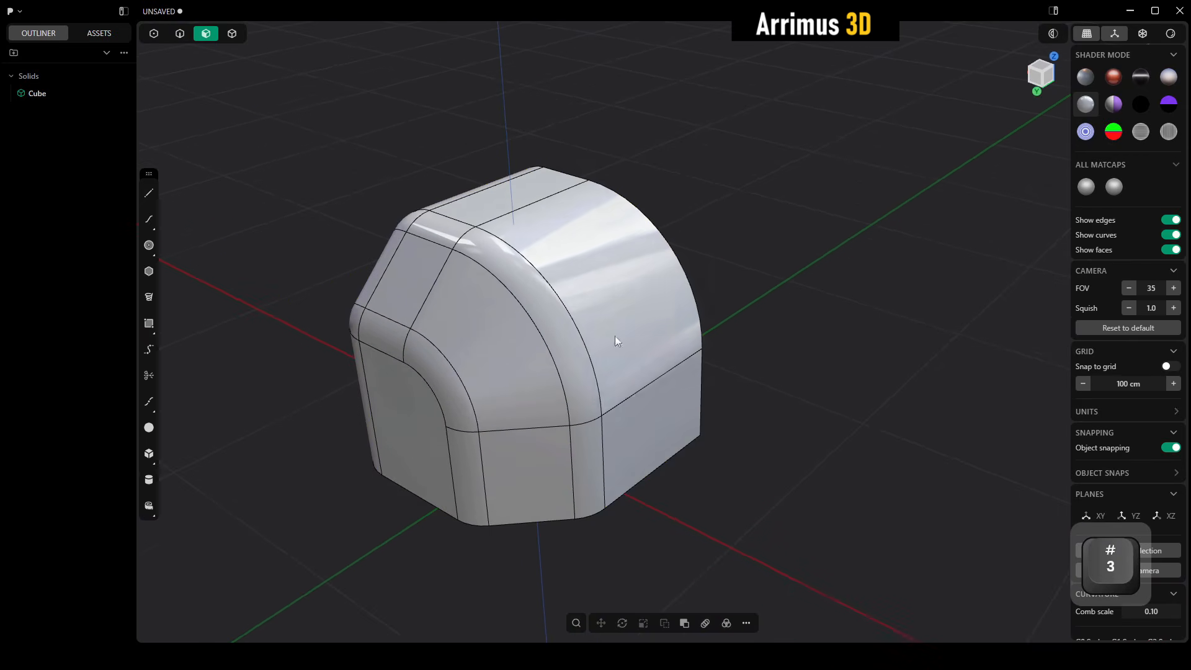
click(649, 411)
key(d)
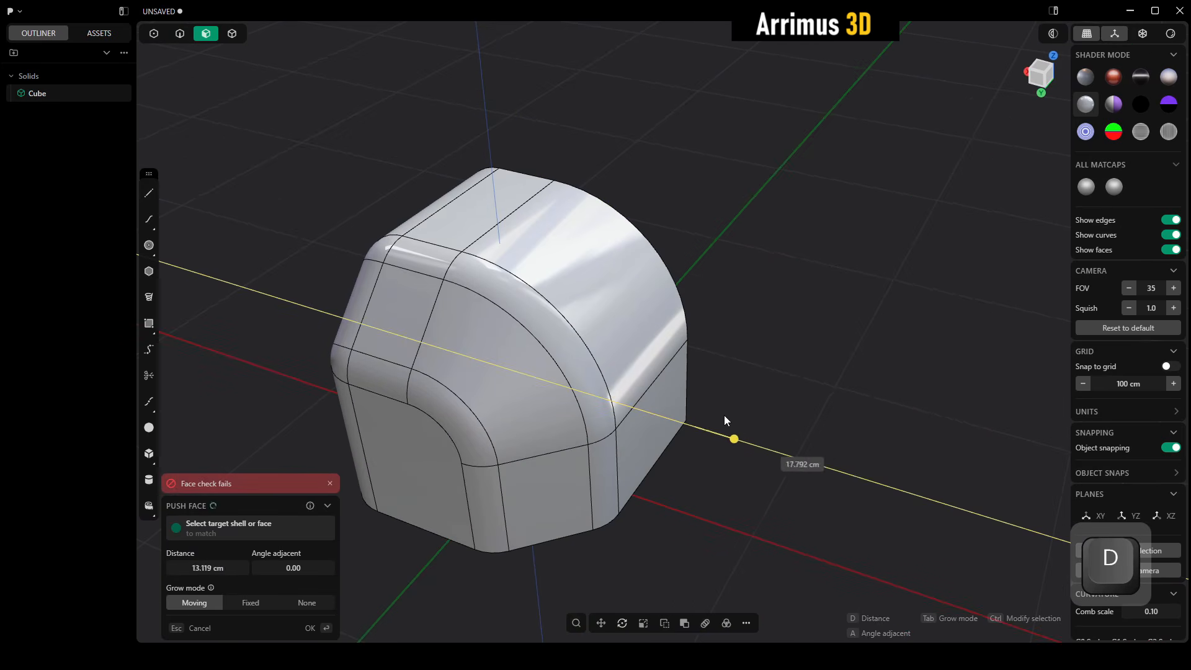
key(Escape)
click(763, 373)
Examine the blended edges and curved surfaces of the solid up close and from several angles
alt+middle_drag(763, 373, 736, 397)
scroll(722, 366, down, 5)
ctrl+alt+middle_drag(710, 329, 691, 371)
scroll(551, 345, up, 5)
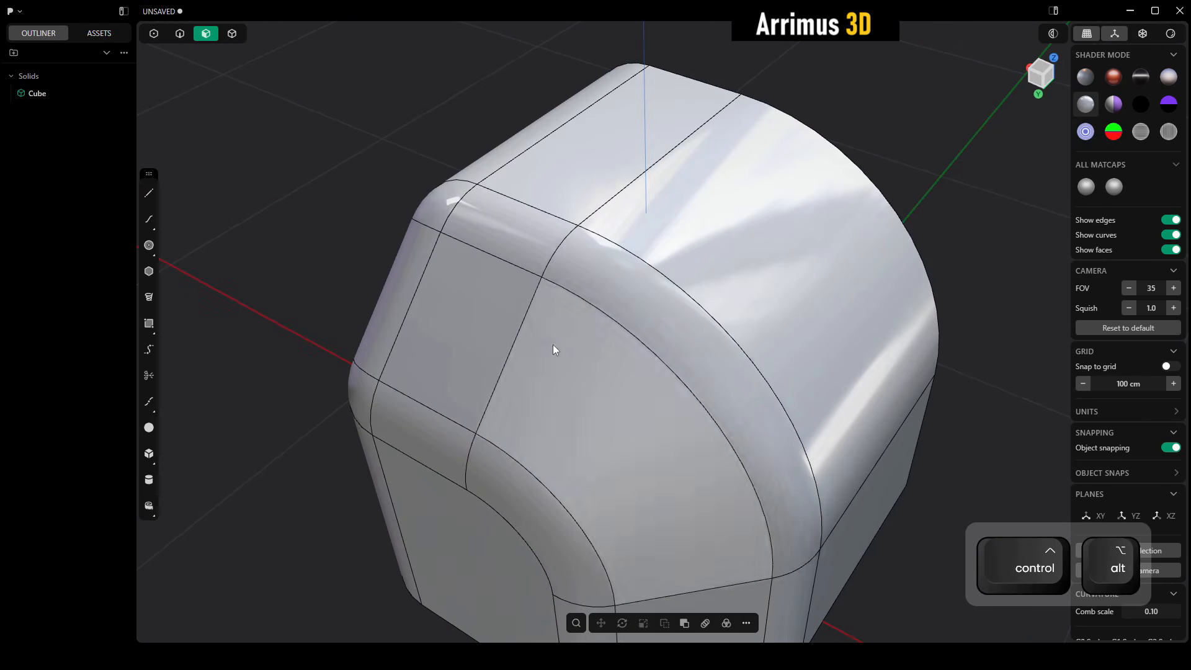
scroll(695, 329, down, 4)
middle_drag(775, 260, 648, 283)
scroll(689, 285, down, 5)
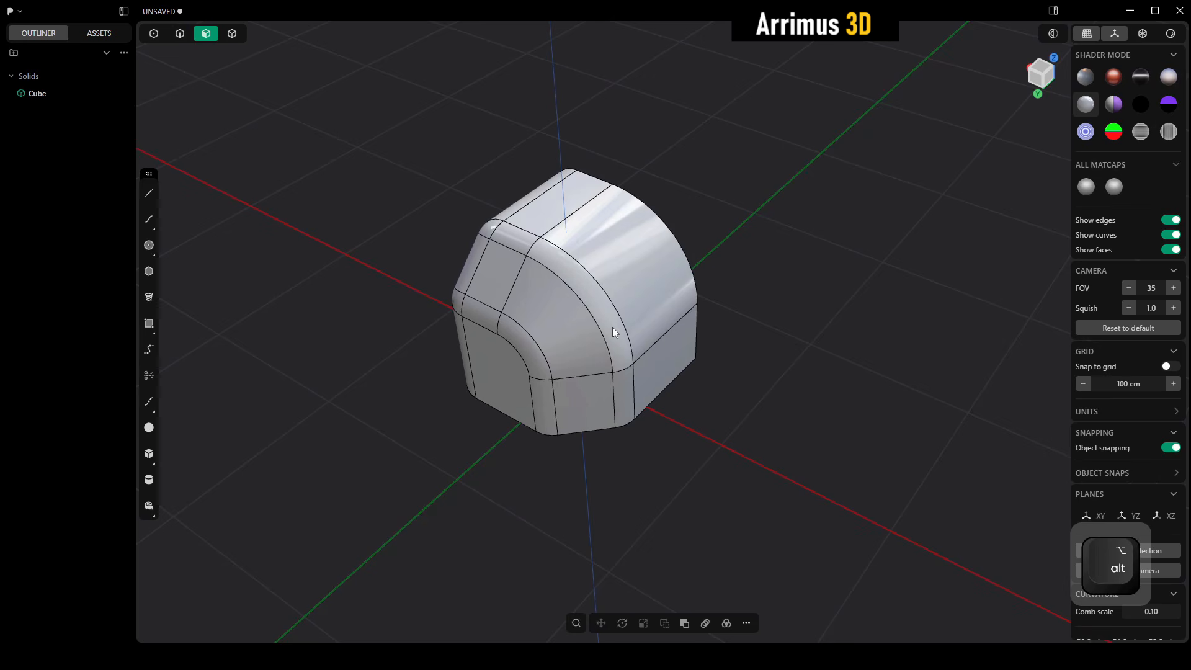
scroll(613, 326, up, 5)
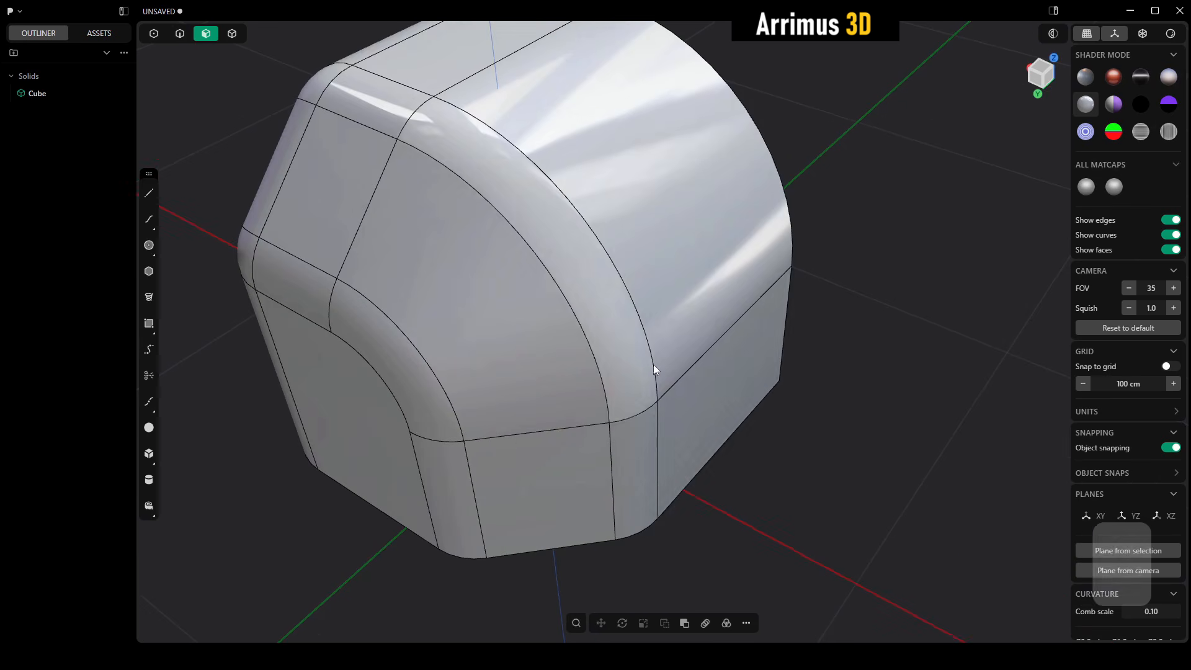
scroll(725, 360, down, 3)
middle_drag(763, 339, 690, 363)
Undo the recent fillets on the solid back to its sharp-edged chamfered shape
key(ctrl+z)
key(ctrl+z)
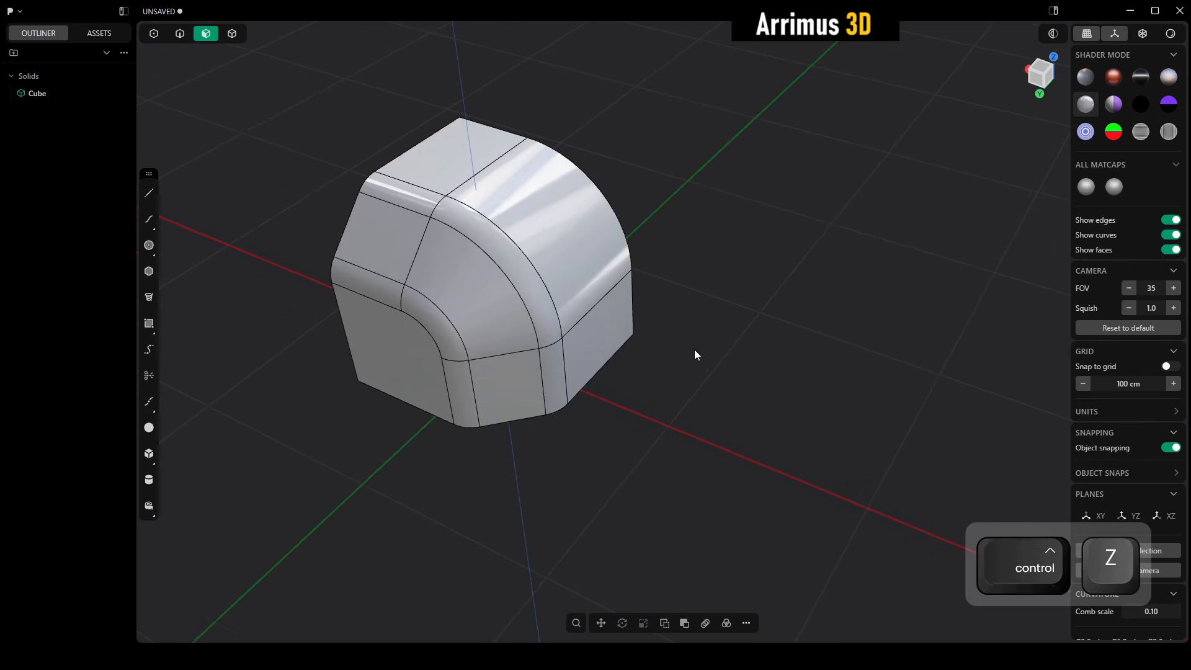
middle_drag(538, 293, 594, 325)
scroll(593, 326, up, 5)
key(ctrl+z)
key(ctrl+z)
key(ctrl+z)
key(ctrl+z)
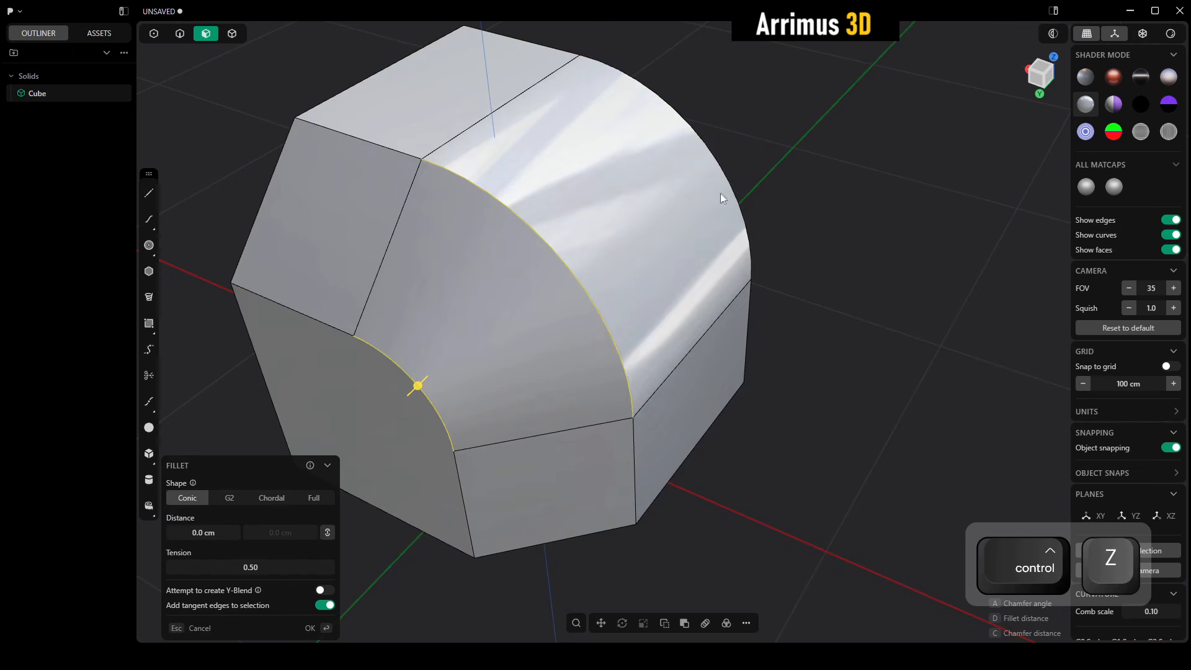
key(ctrl+z)
scroll(651, 272, down, 5)
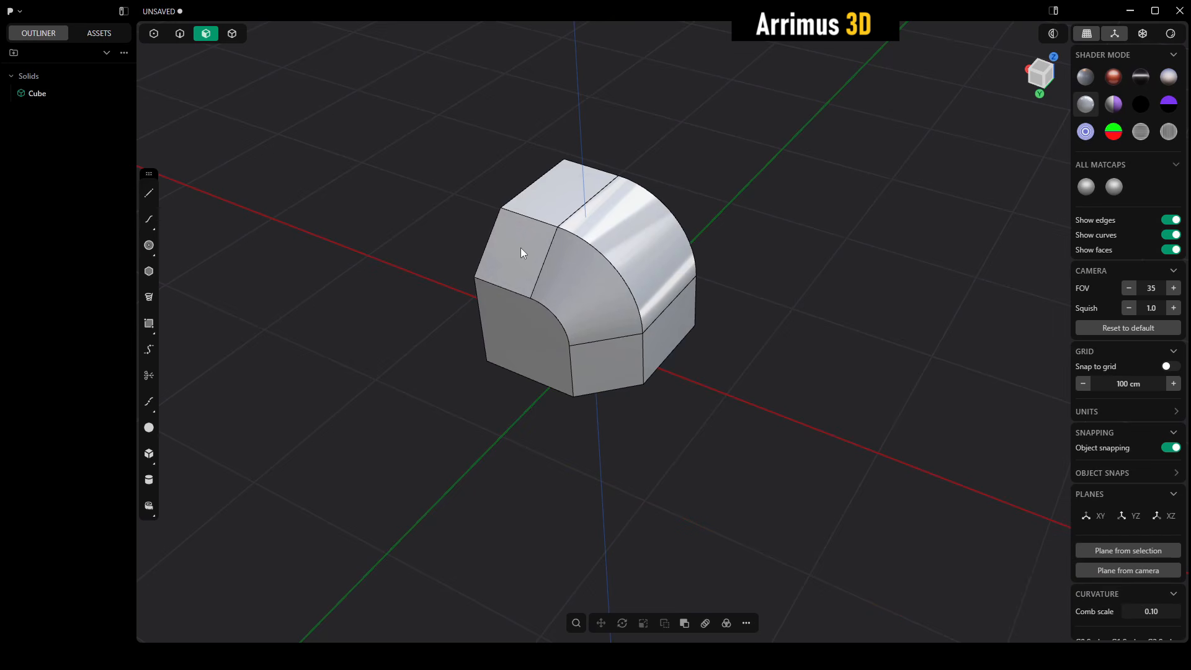
Switch to edge selection and try a fillet of about 5 cm on the curved edge between the chamfer and the rounded face
scroll(604, 226, up, 5)
alt+middle_drag(612, 295, 556, 273)
scroll(556, 273, down, 4)
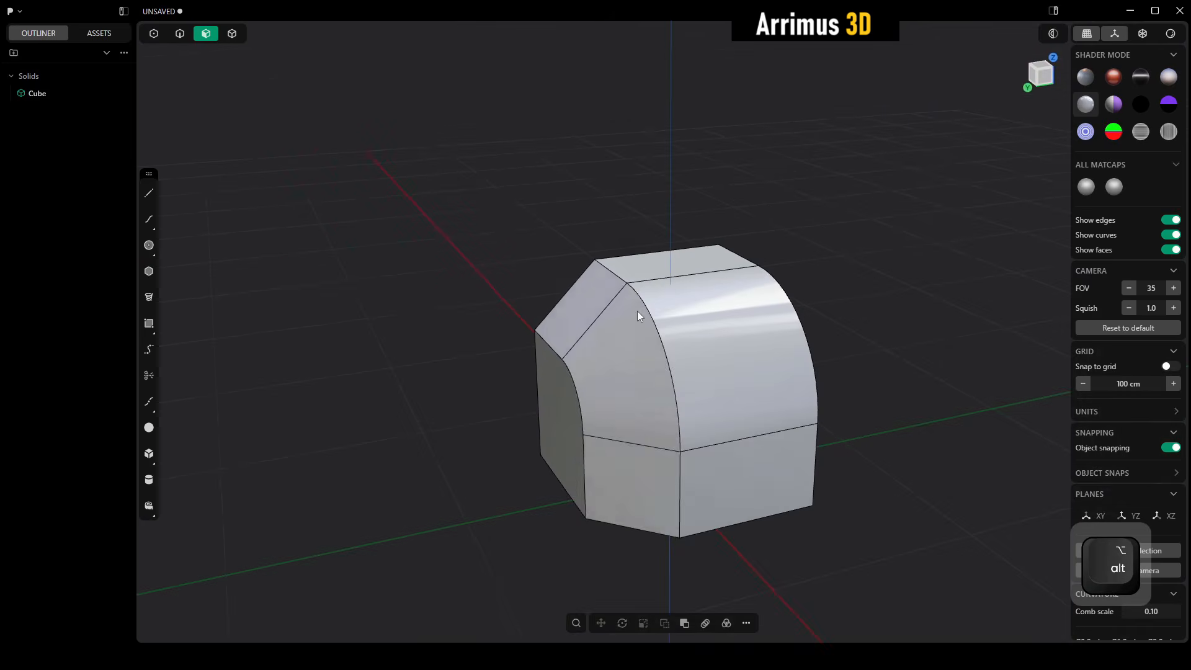
scroll(648, 294, up, 2)
key(2)
click(642, 289)
key(d)
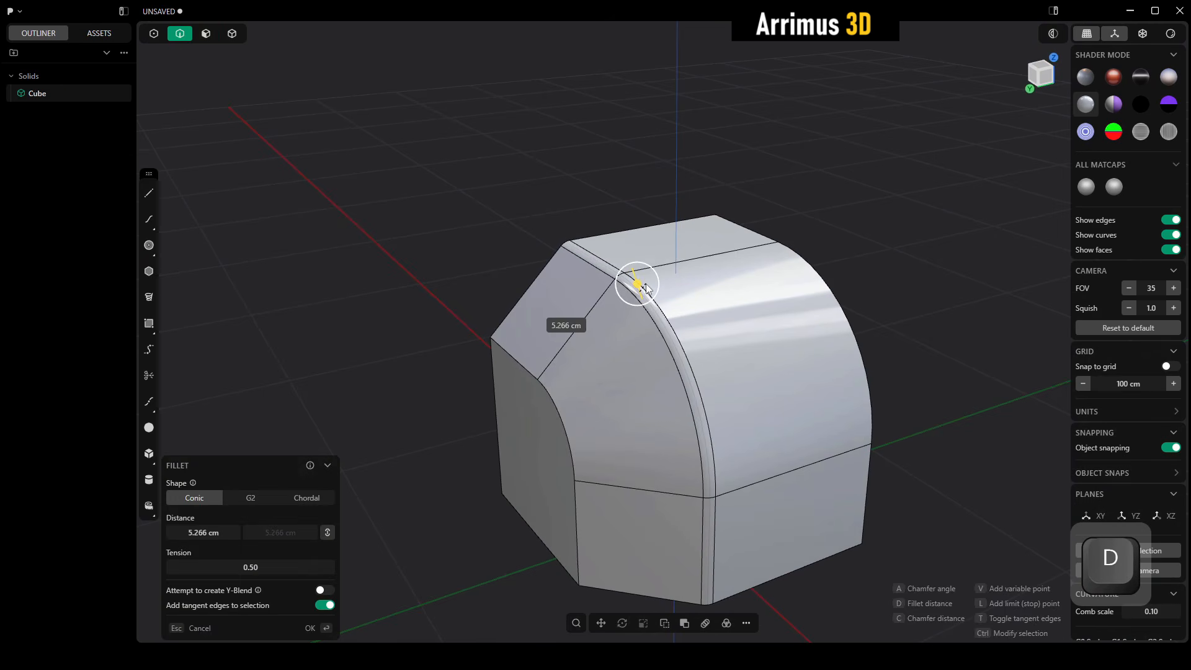
key(Escape)
key(Escape)
scroll(750, 303, up, 3)
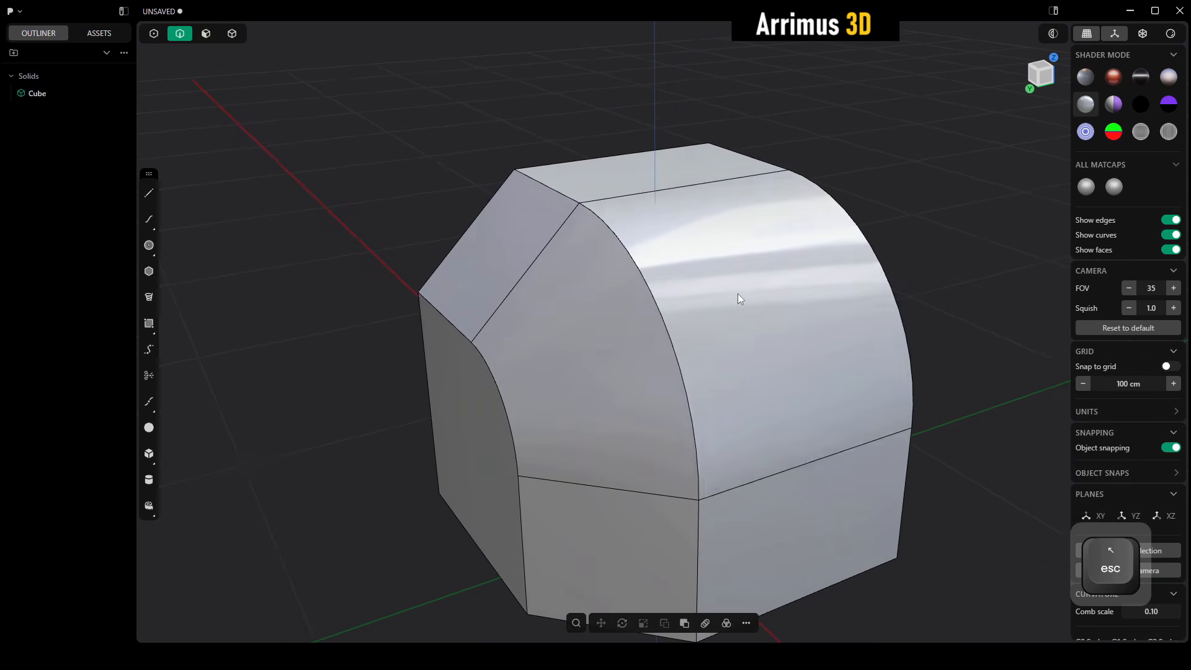
Switch to face selection and back to edges, and try another small fillet on the outer curved chamfer edge
key(3)
right_drag(738, 274, 813, 266)
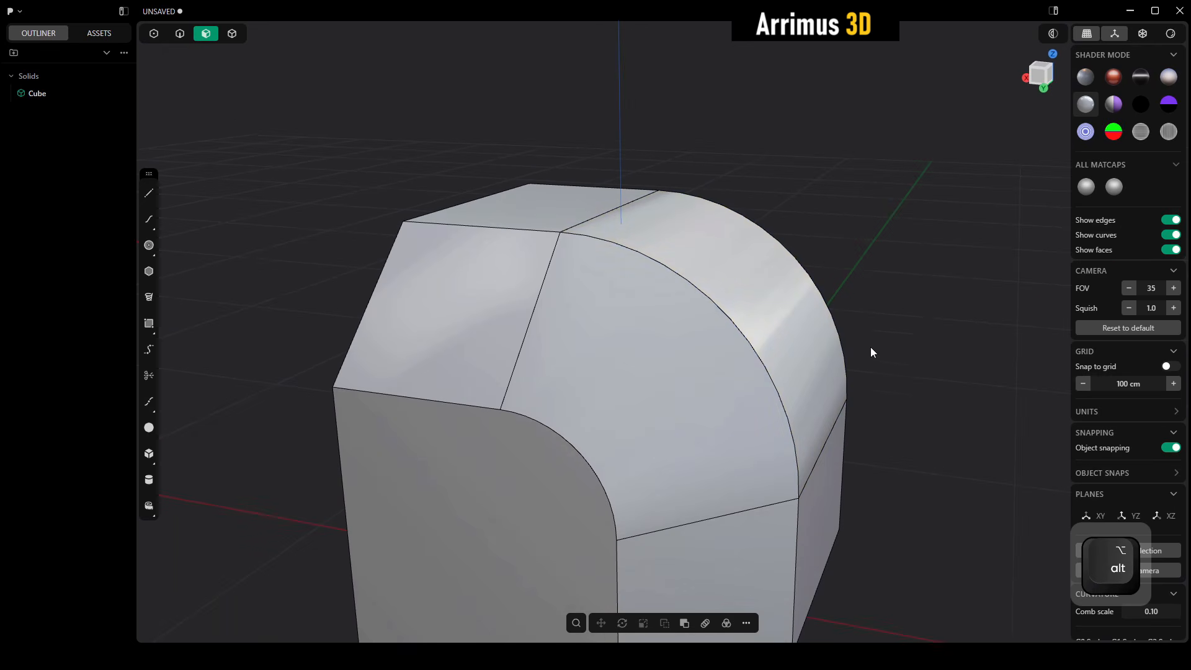
right_drag(836, 333, 772, 319)
key(2)
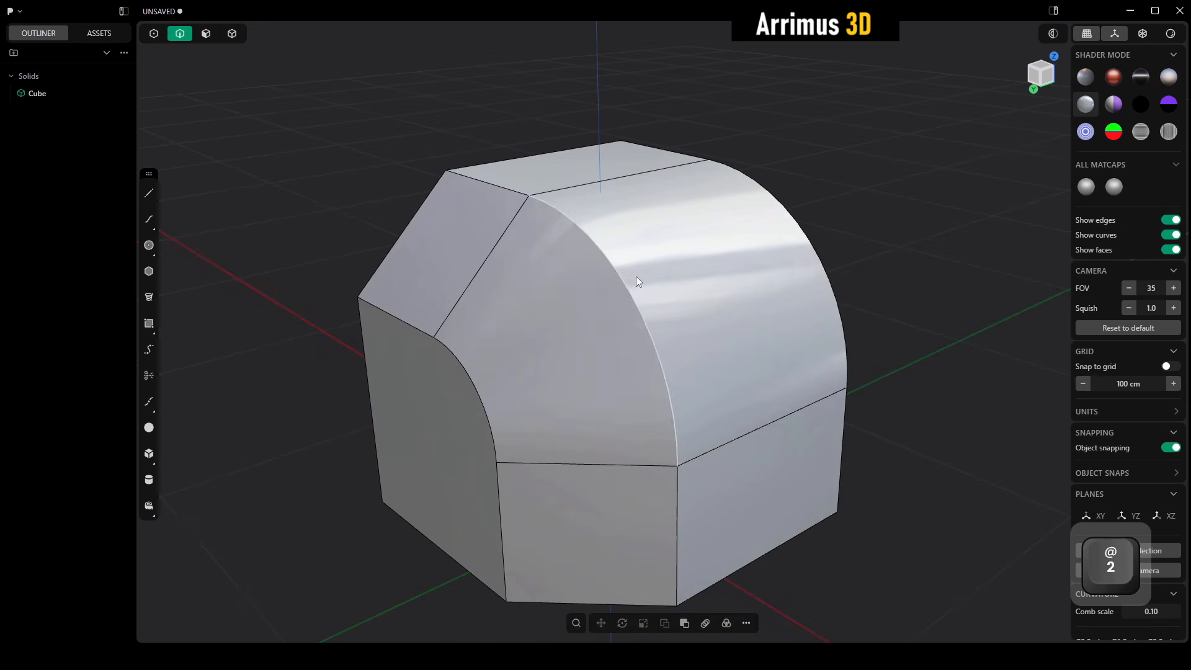
click(628, 275)
key(d)
drag(634, 278, 642, 281)
key(Escape)
key(Escape)
alt+middle_drag(705, 269, 687, 315)
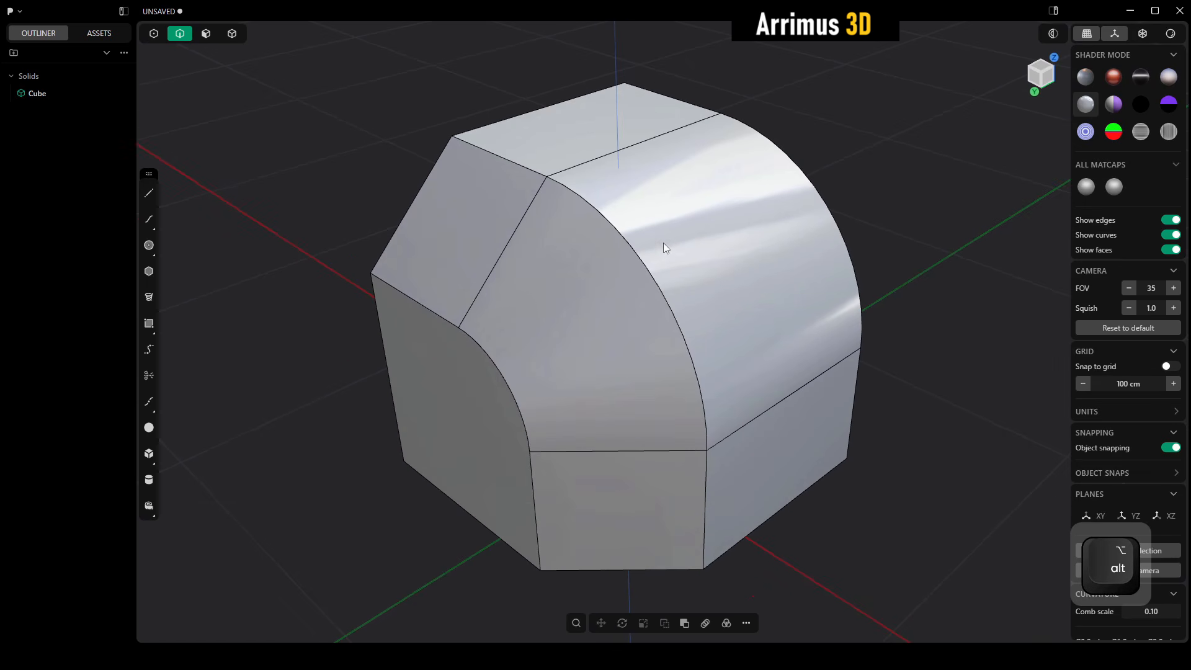
Try a very fine fillet of about 1 cm on the outer curved chamfer edge and clear the selection
scroll(653, 252, up, 5)
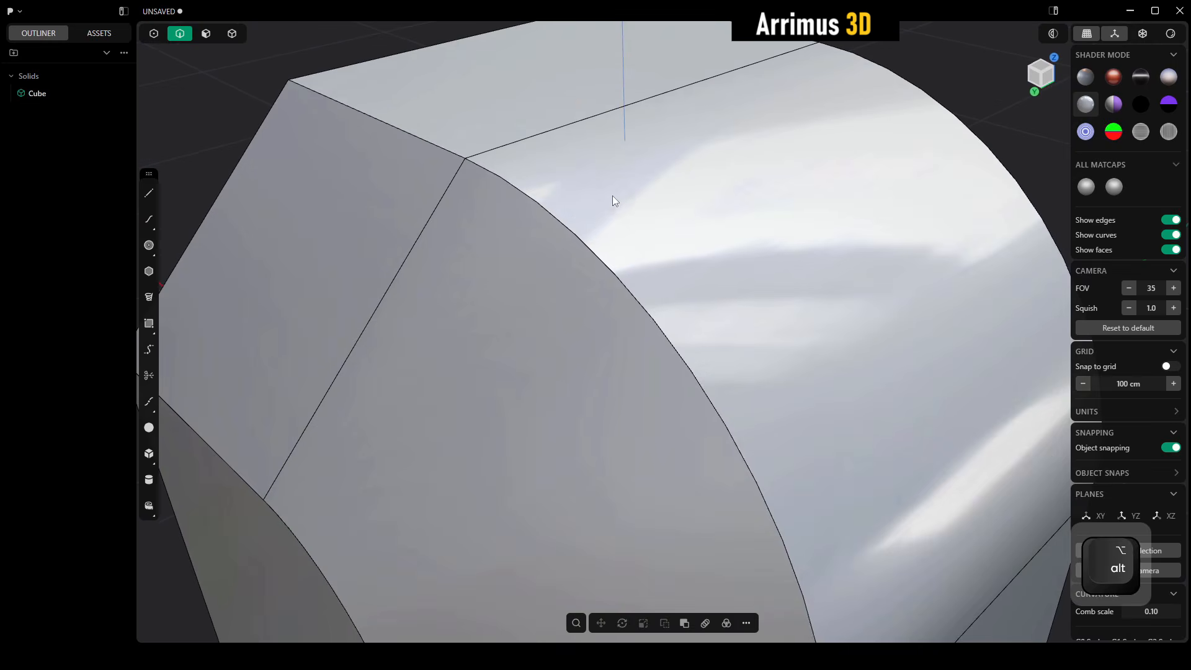
click(583, 242)
key(f)
key(d)
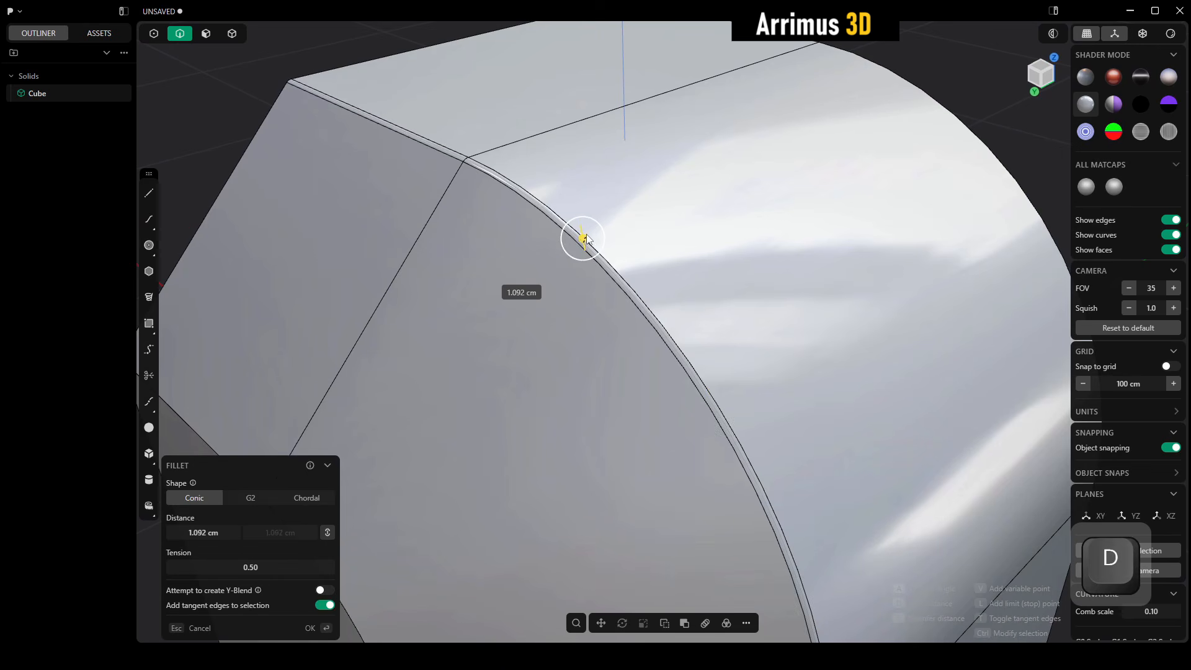
key(Escape)
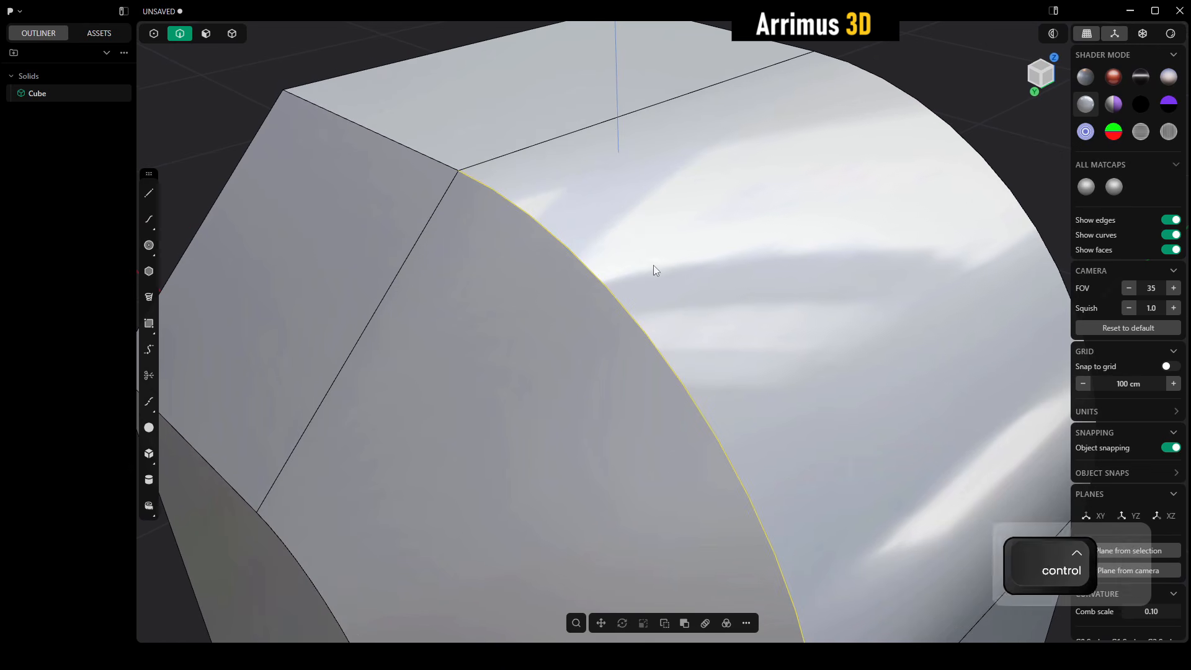
scroll(653, 265, down, 3)
click(690, 270)
middle_drag(691, 269, 654, 279)
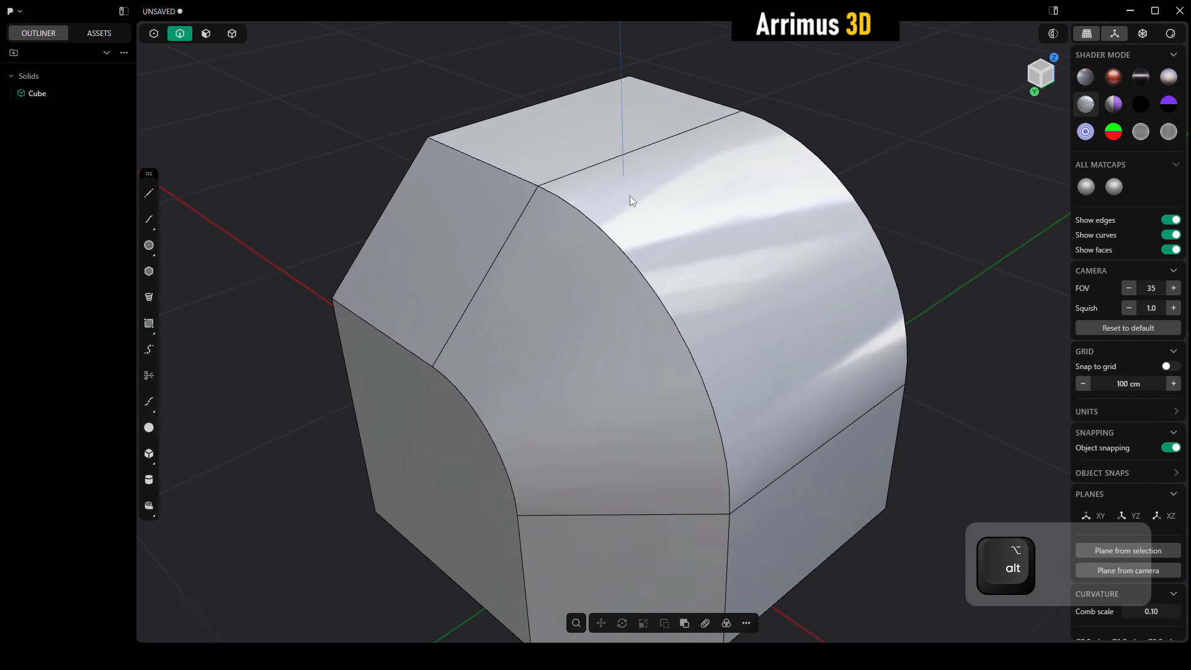
Try a fillet of about 3 cm on the outer curved edge between the chamfer and the rounded face
scroll(642, 217, up, 10)
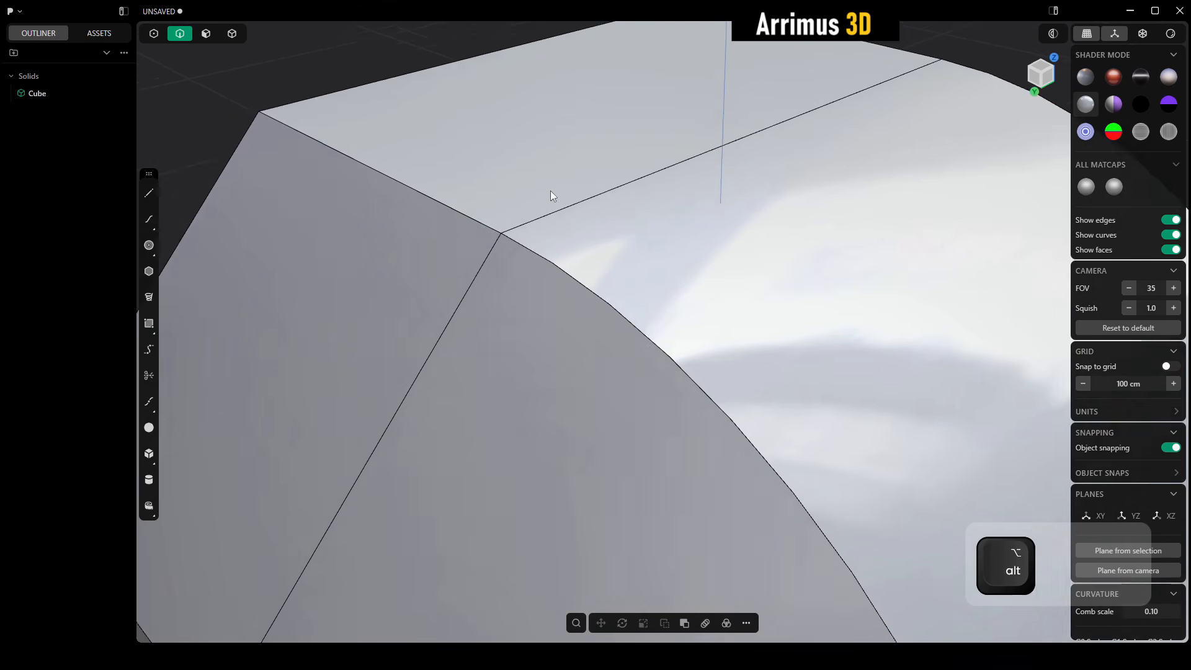
scroll(609, 390, up, 5)
scroll(590, 154, down, 6)
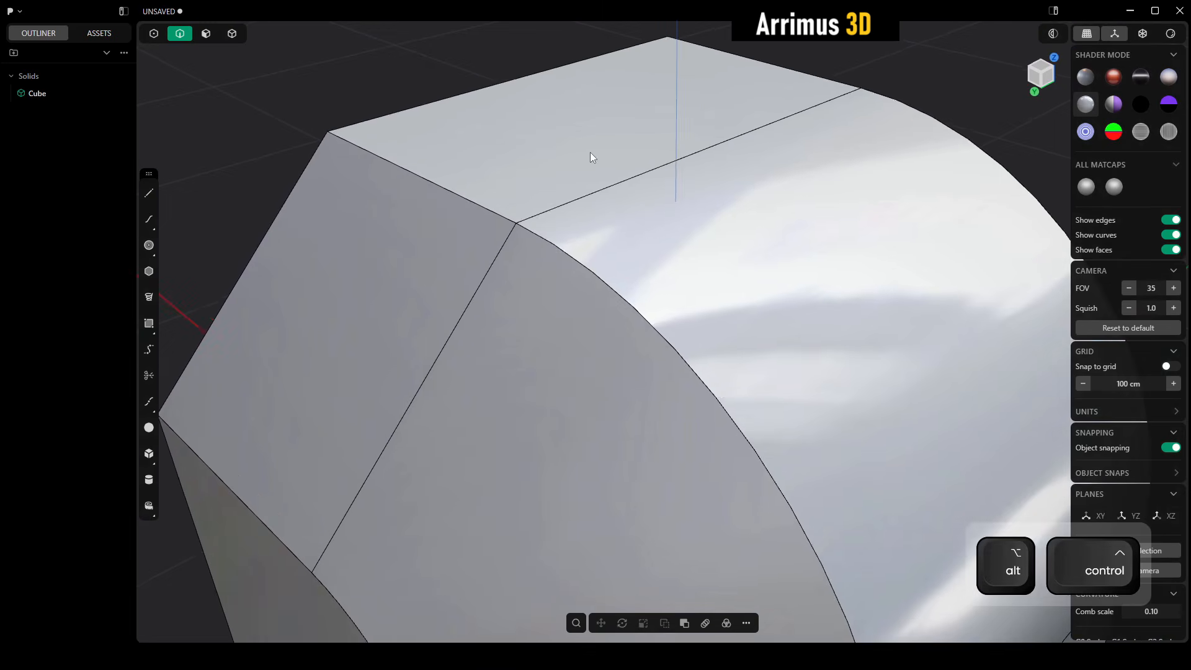
click(586, 266)
key(f)
key(d)
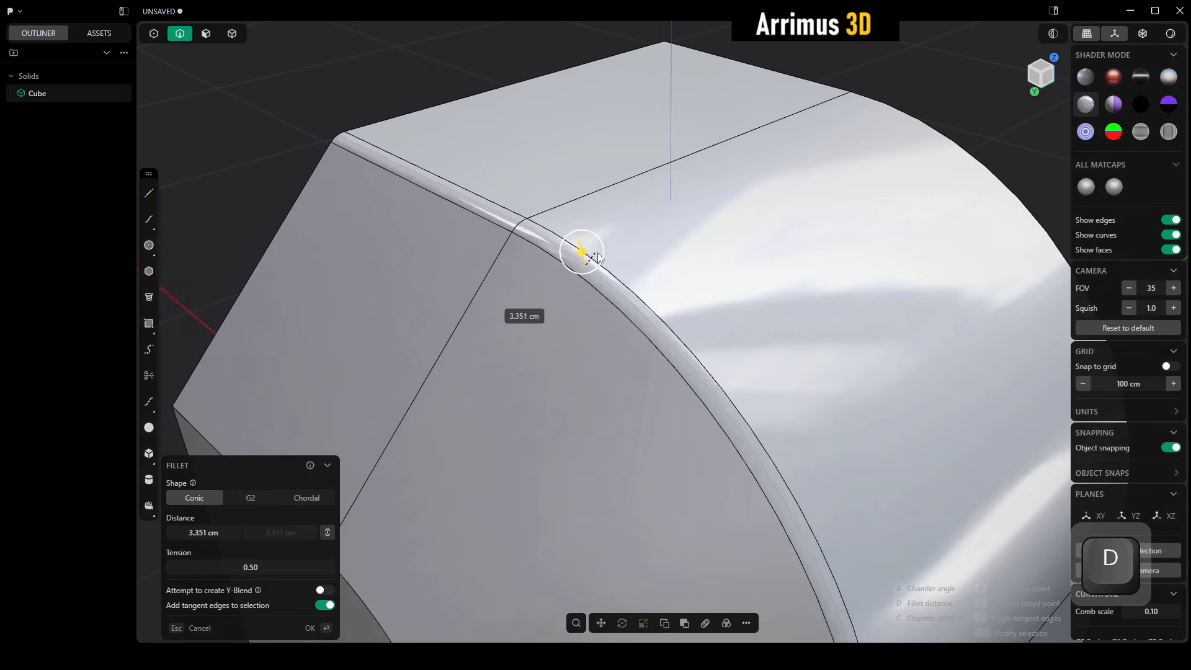
key(Escape)
scroll(667, 266, down, 3)
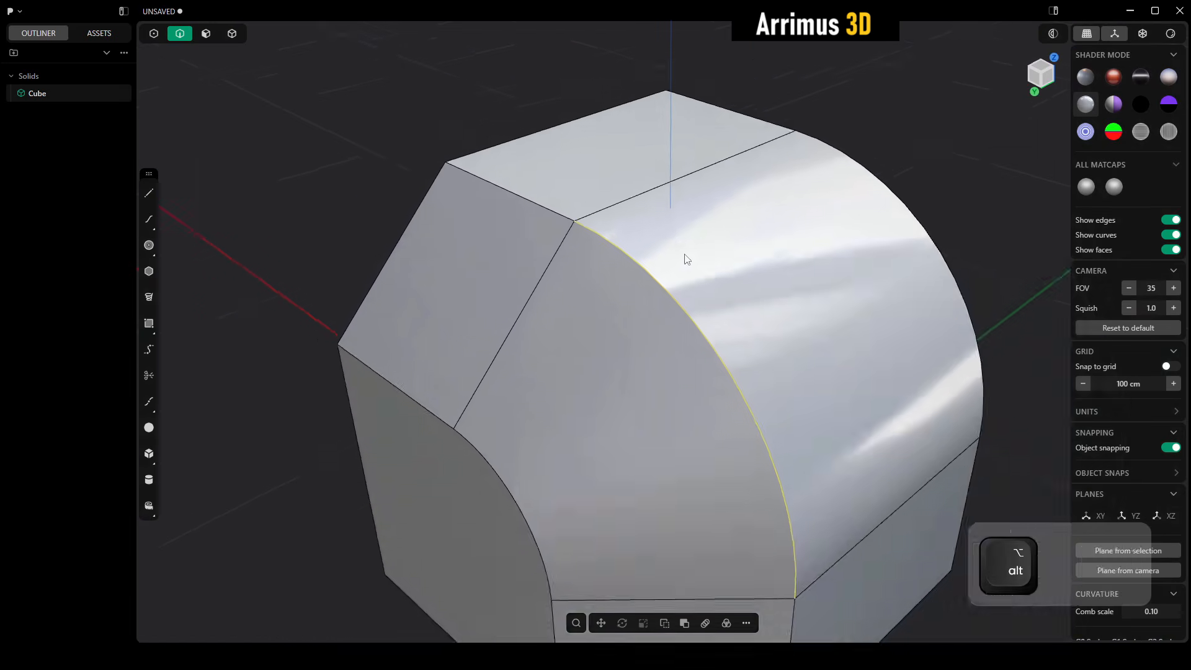
Switch to face selection and try pushing the flat side face below the rounded face inward by about 3 cm
click(719, 300)
alt+middle_drag(719, 301, 640, 314)
scroll(690, 347, down, 3)
middle_drag(695, 344, 690, 330)
key(3)
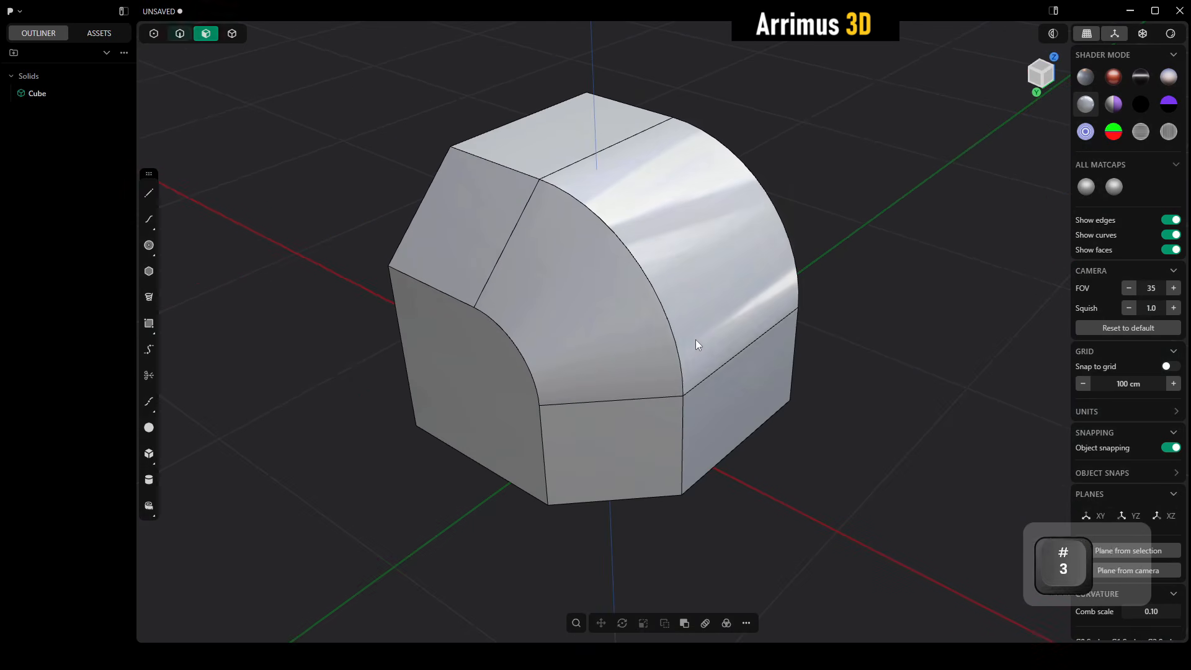
click(733, 399)
key(d)
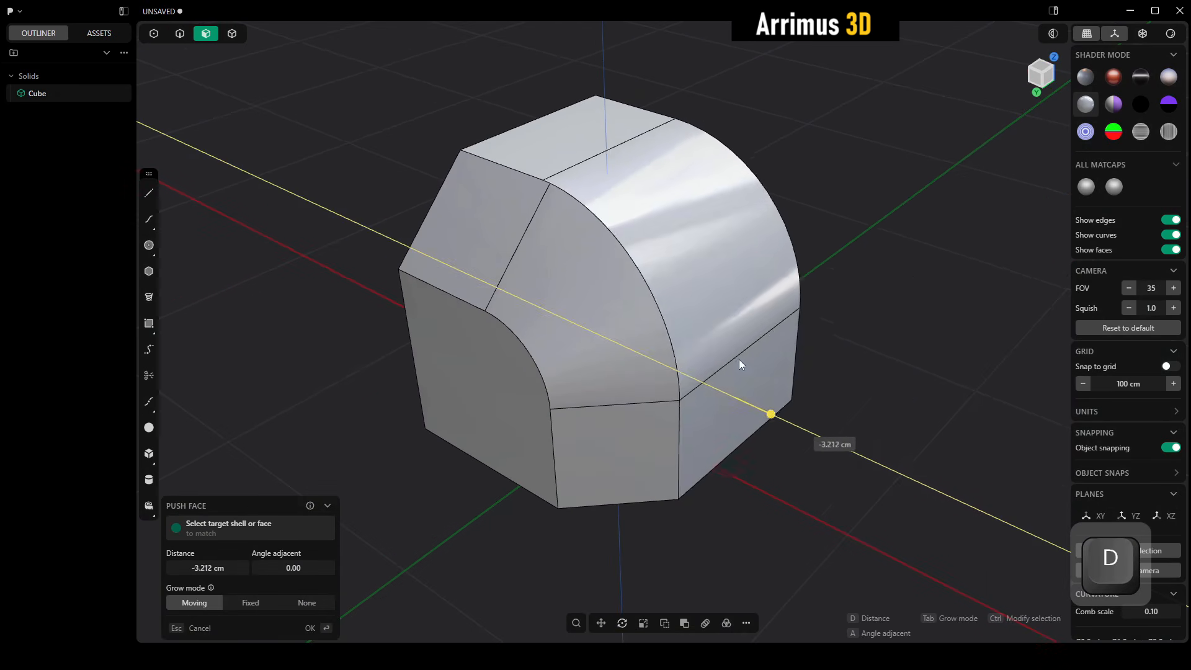
click(892, 411)
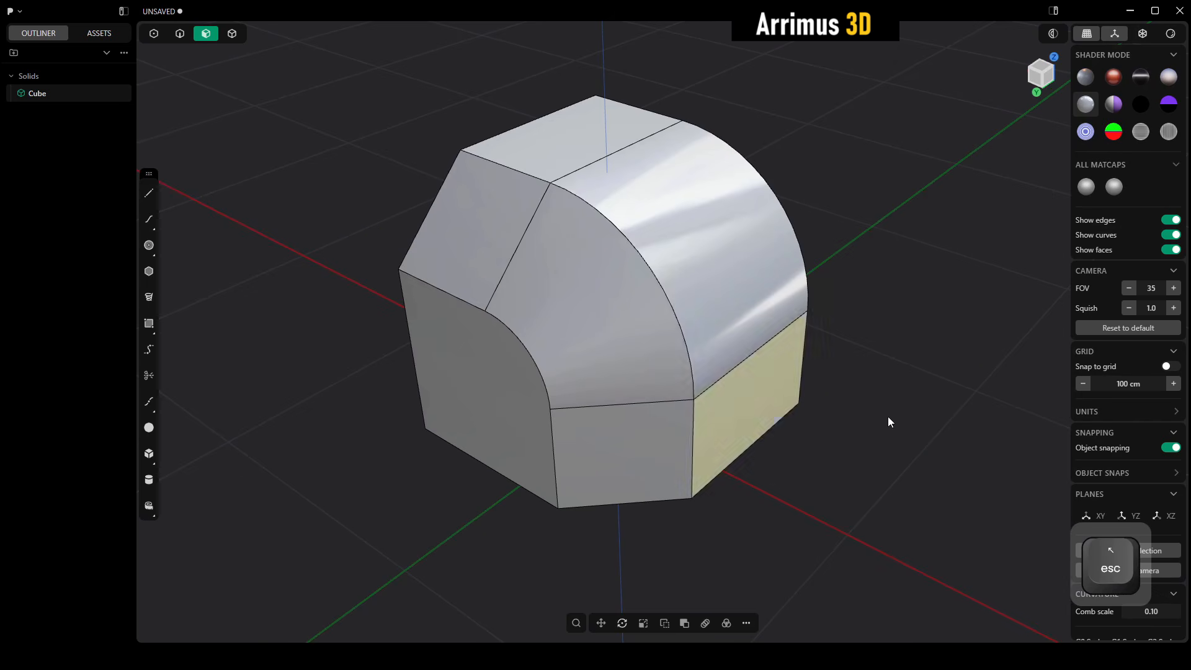
Switch to edge selection and apply a narrow fillet along the outer curved chamfer edge
key(2)
click(661, 292)
key(d)
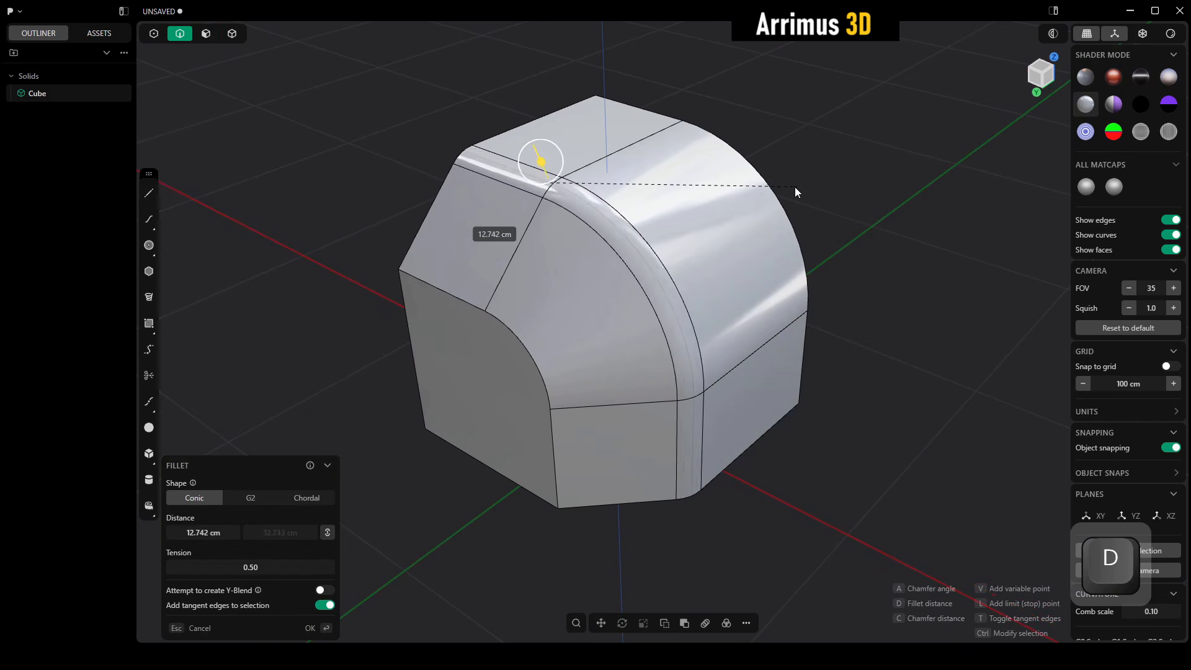
click(847, 330)
Switch to face selection and try pushing the flat side face outward, by about 29 cm and again by about 55 cm
key(3)
click(755, 398)
key(d)
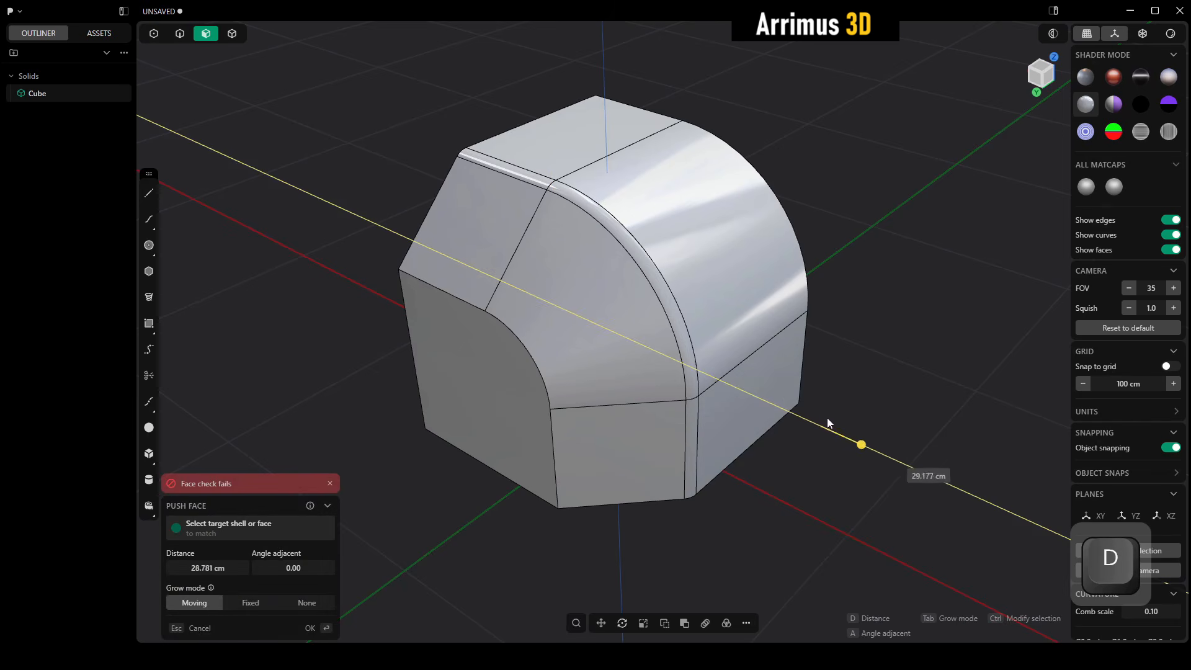
key(Escape)
middle_drag(835, 418, 801, 399)
click(847, 400)
click(742, 340)
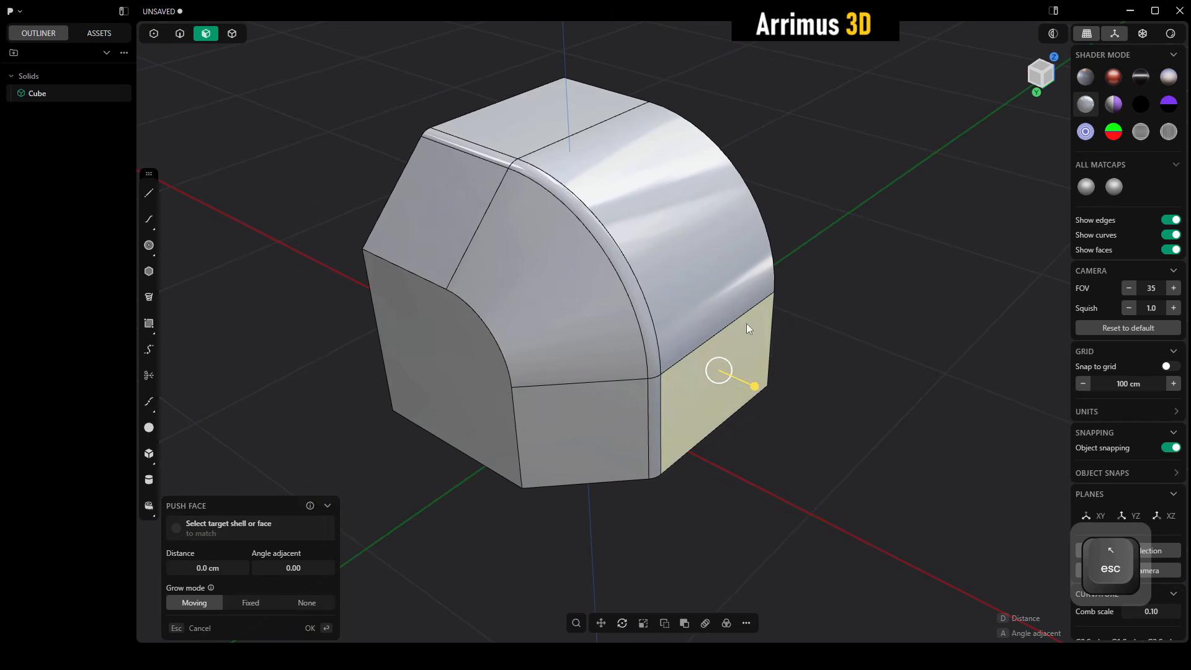
key(d)
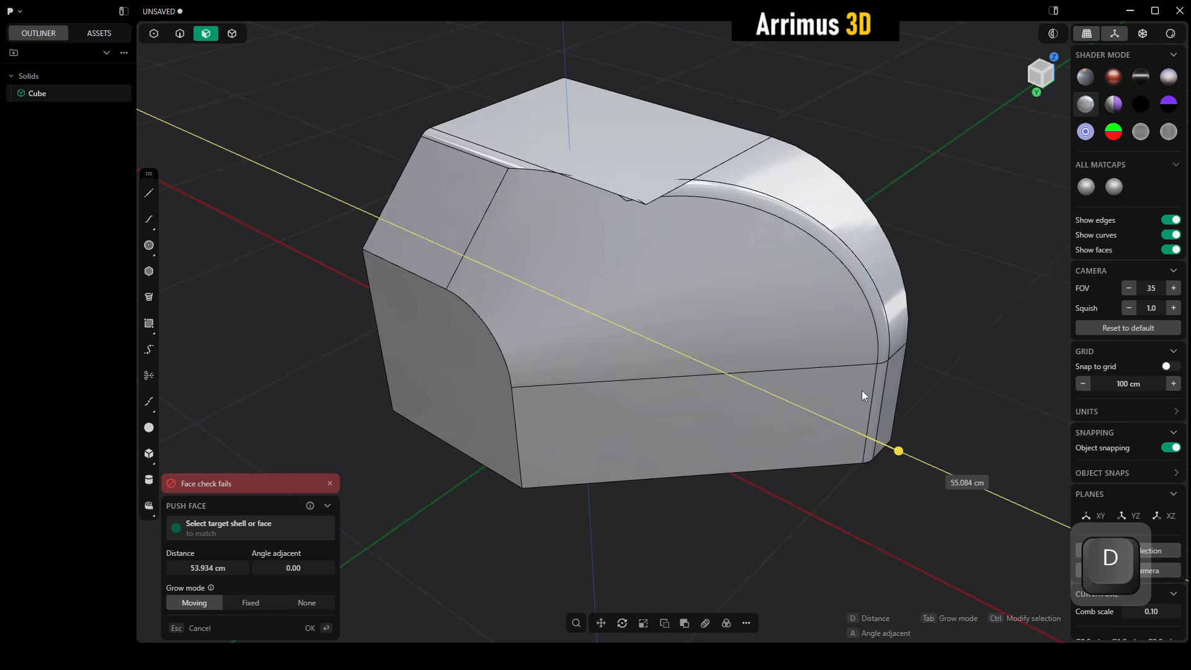
key(Escape)
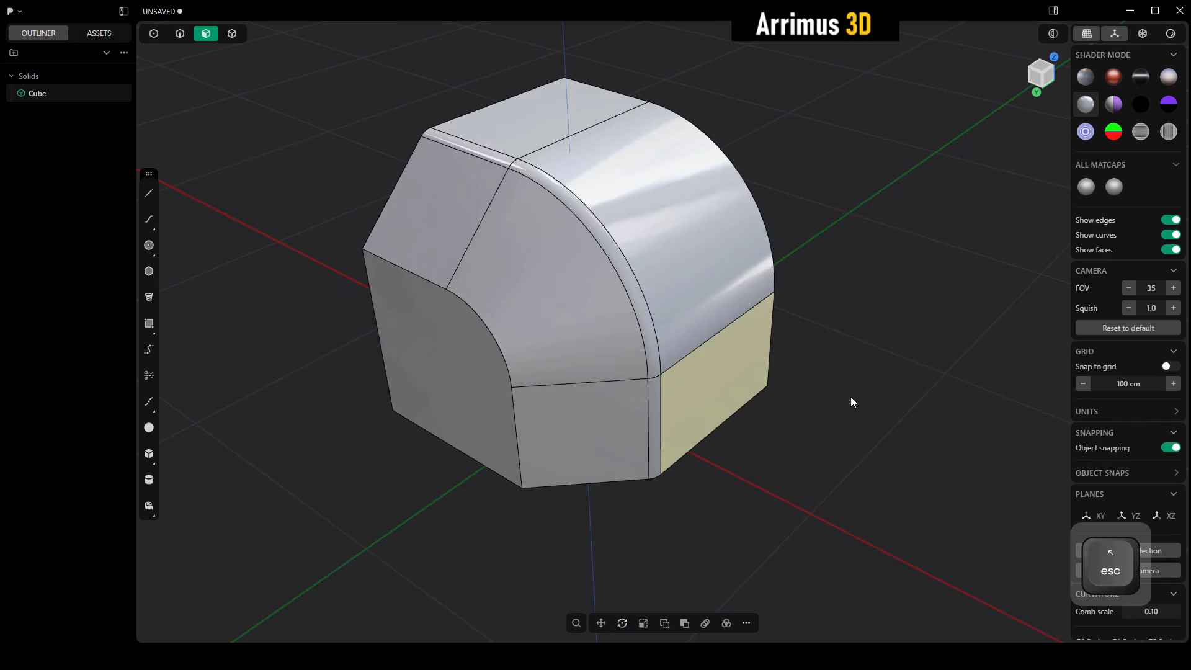
Select the narrow fillet faces between the chamfer and the rounded face and delete them to restore the sharp edge
middle_drag(606, 239, 614, 254)
scroll(616, 252, up, 3)
key(3)
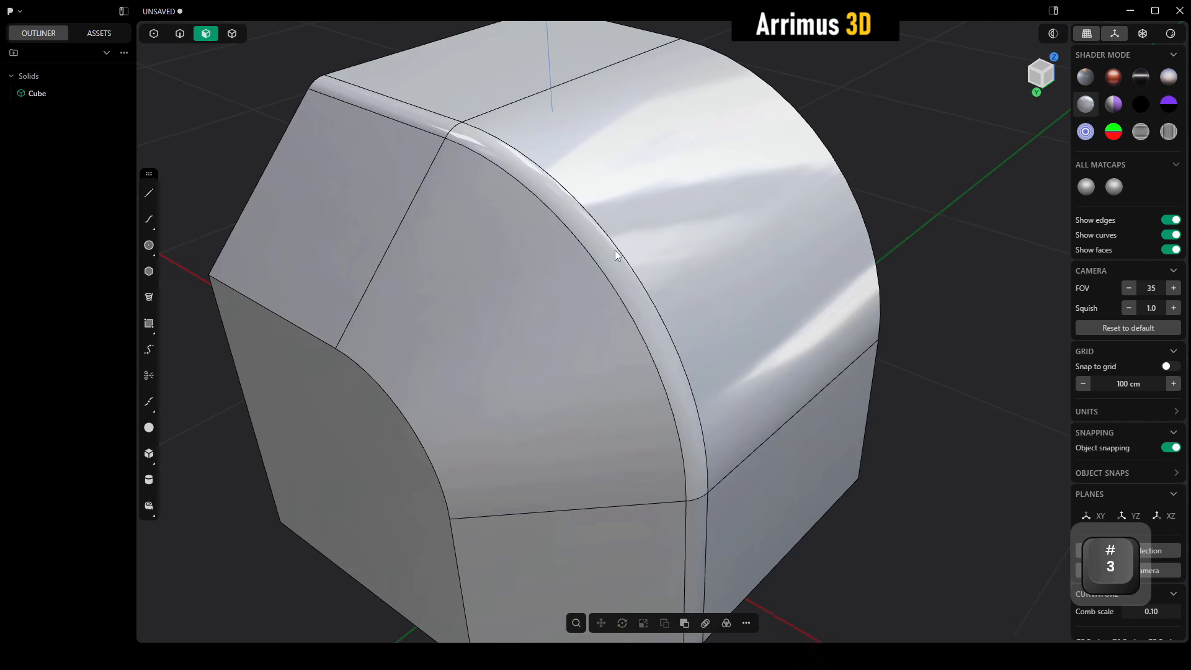
scroll(616, 253, down, 5)
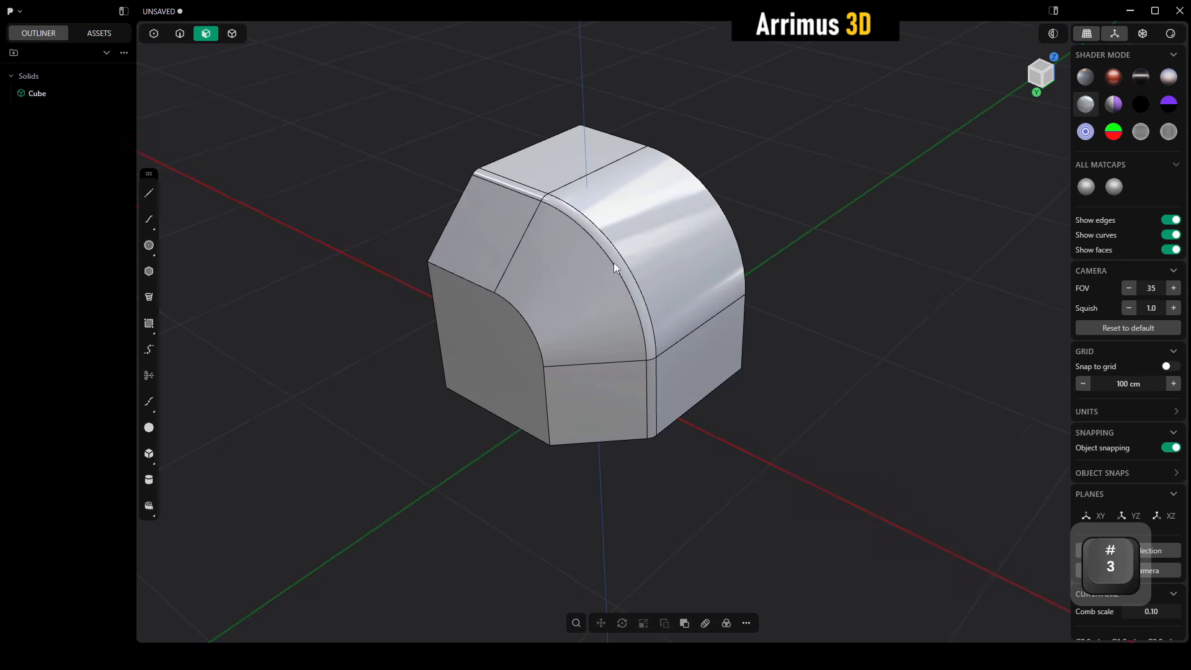
scroll(546, 204, up, 3)
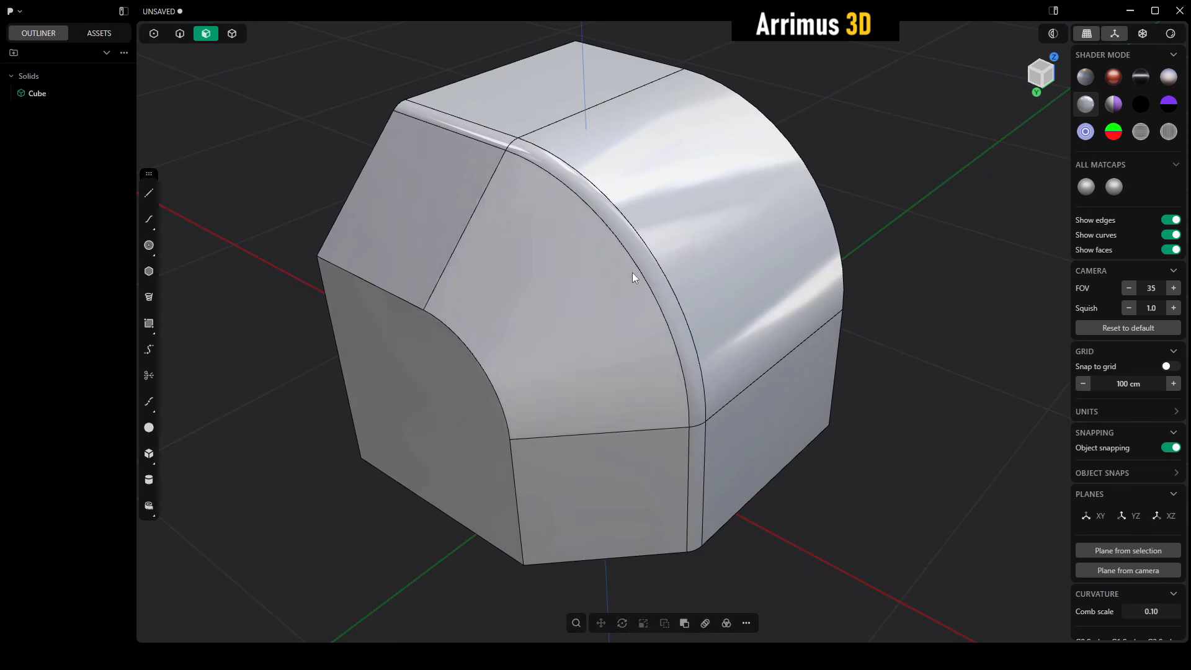
click(666, 288)
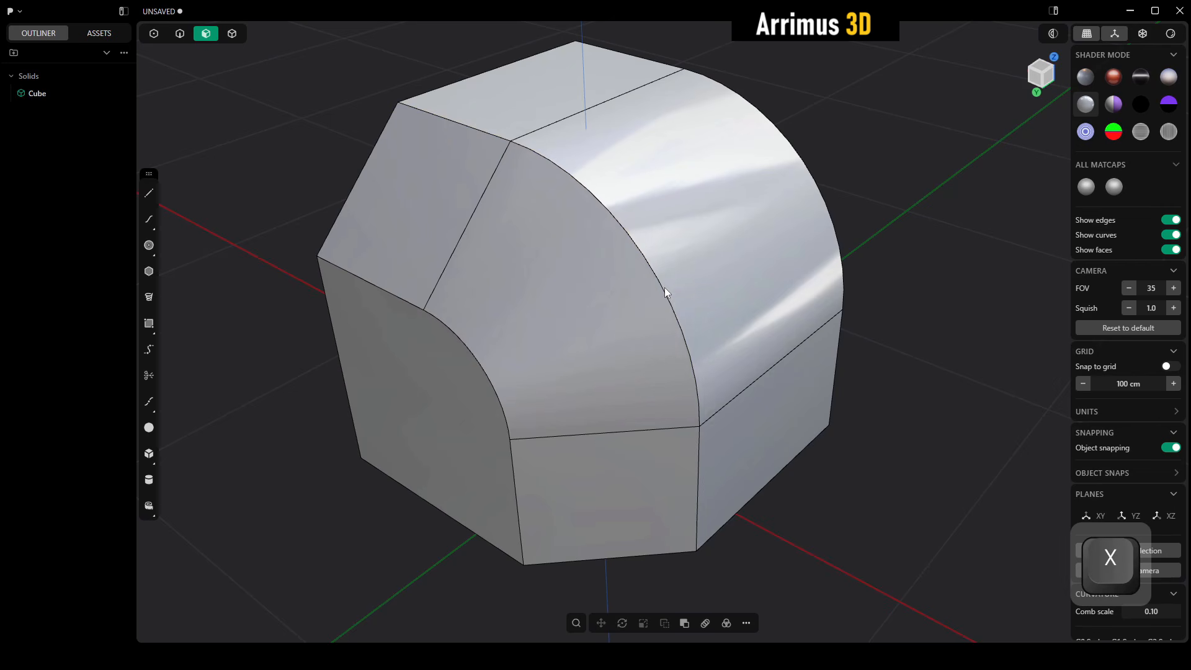
middle_drag(665, 288, 608, 337)
middle_drag(681, 384, 709, 306)
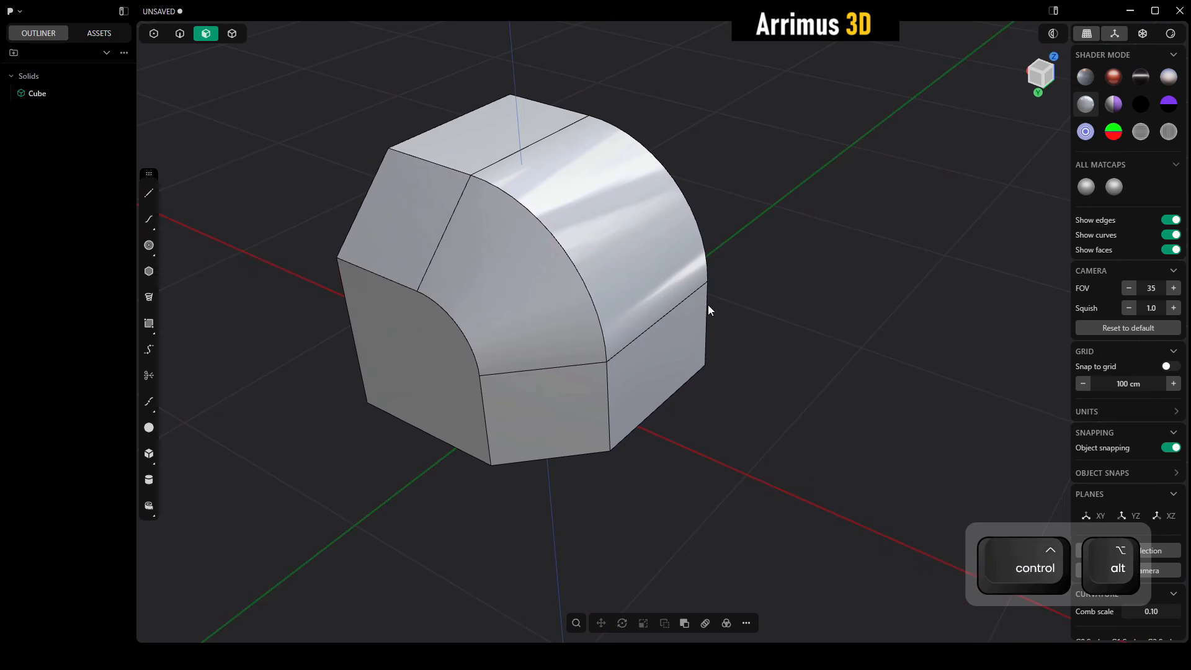
middle_drag(731, 302, 786, 260)
shift+middle_drag(676, 251, 681, 245)
shift+middle_drag(743, 210, 805, 179)
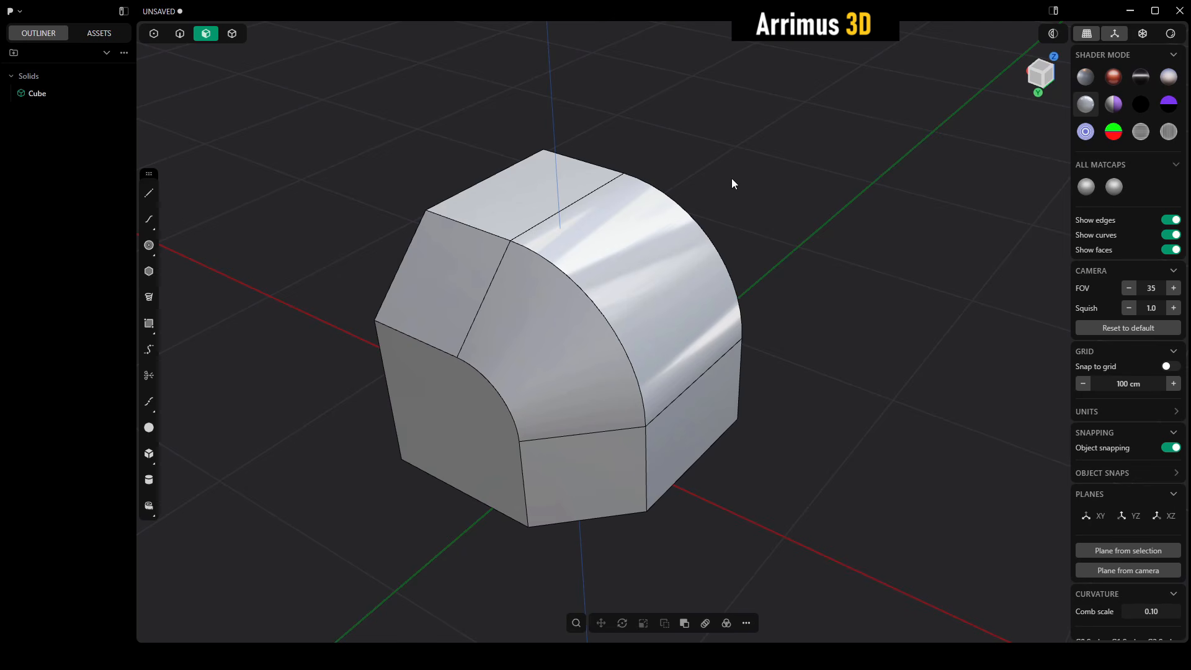
shift+middle_drag(644, 364, 668, 348)
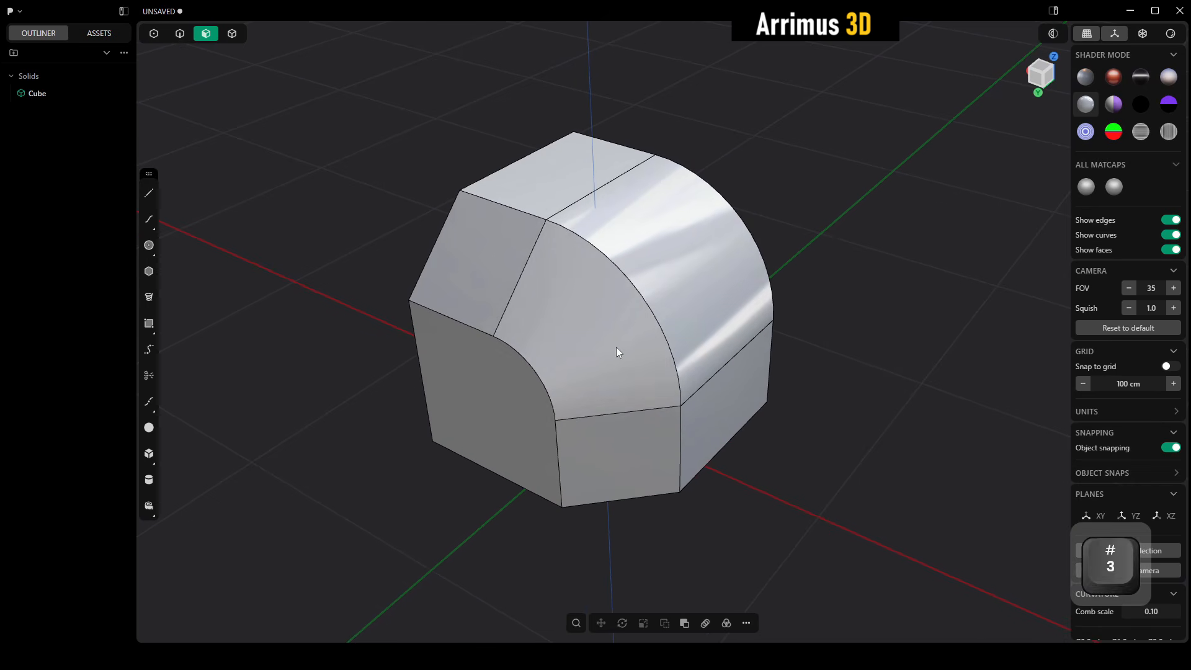
Delete the connected chamfer faces and the large rounded face to bring the solid back to a plain cube
alt+click(591, 325)
key(x)
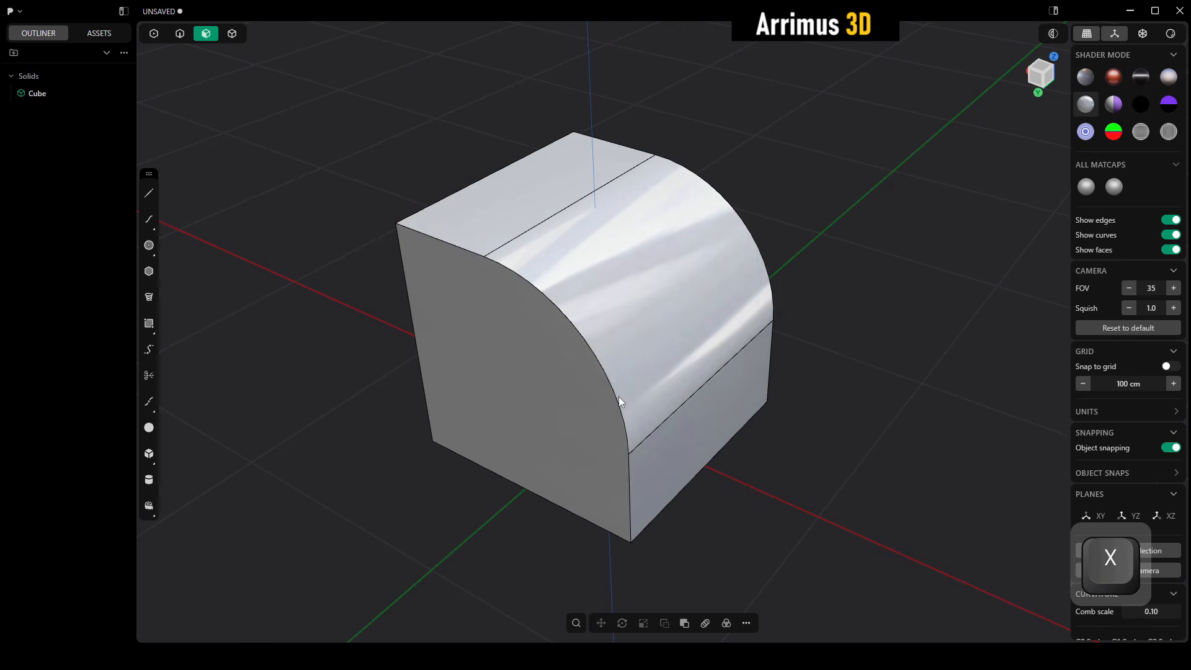
click(645, 250)
key(x)
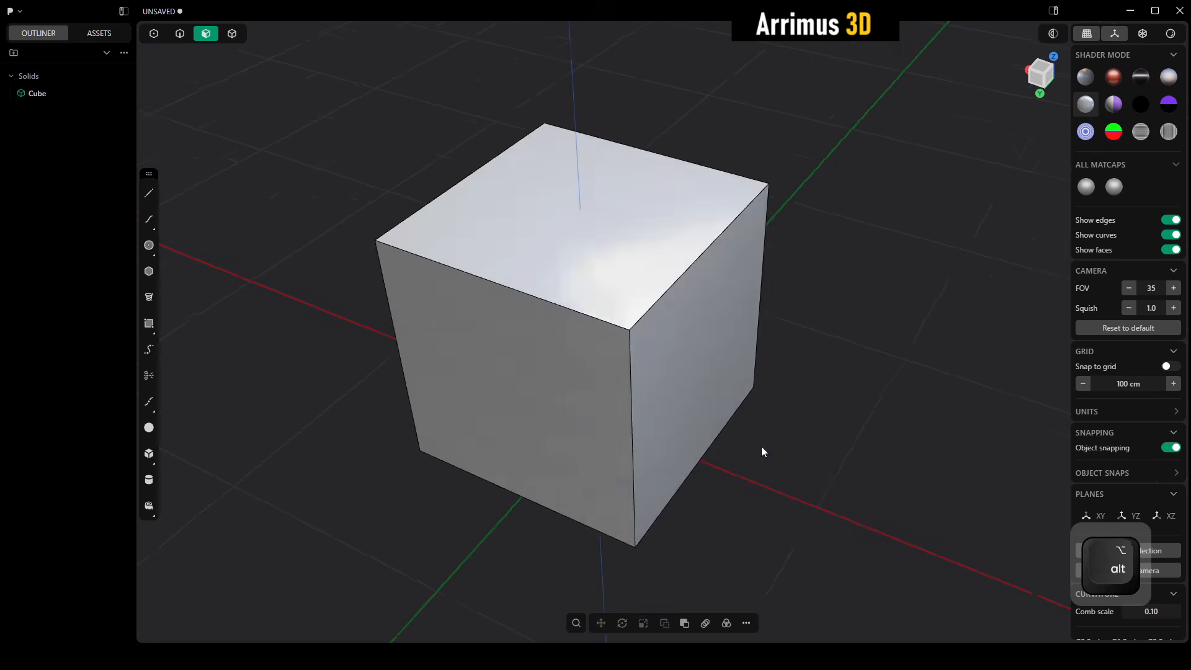
Switch to solid selection, duplicate the cube and move the copy along the X axis
scroll(761, 445, down, 5)
middle_drag(767, 340, 633, 304)
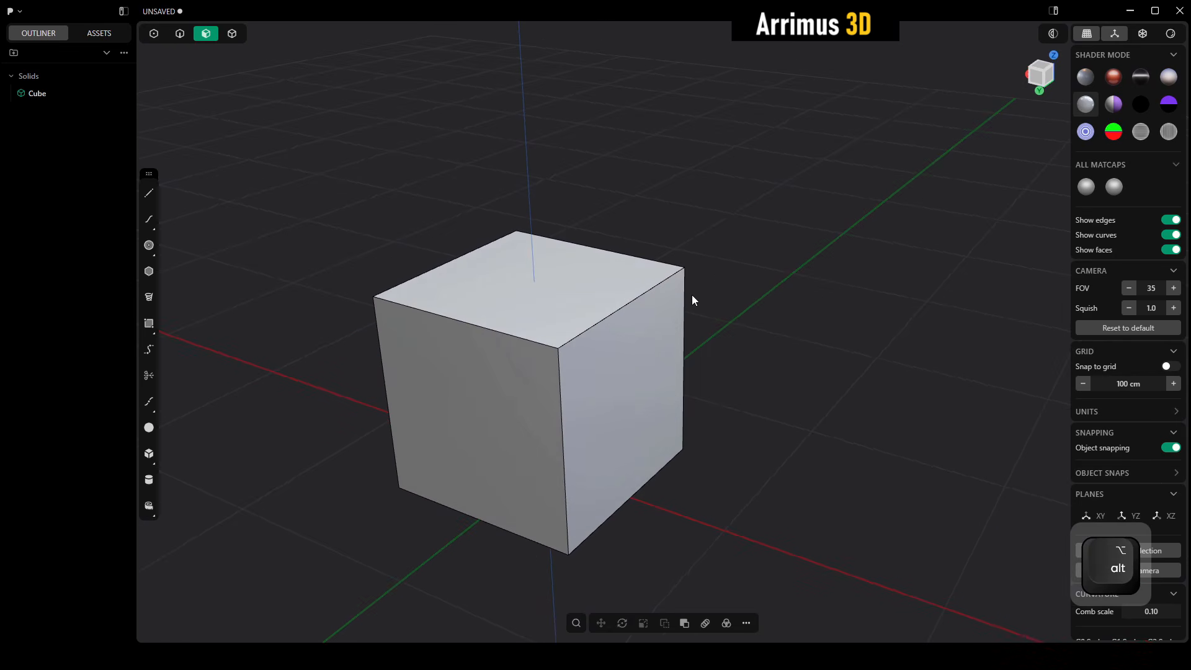
mouse_move(691, 296)
middle_down()
mouse_move(612, 339)
mouse_move(605, 328)
mouse_move(616, 345)
mouse_move(701, 307)
middle_up()
key(2)
middle_drag(781, 294, 737, 276)
key(4)
click(621, 309)
alt+middle_drag(616, 311, 527, 284)
key(shift+d)
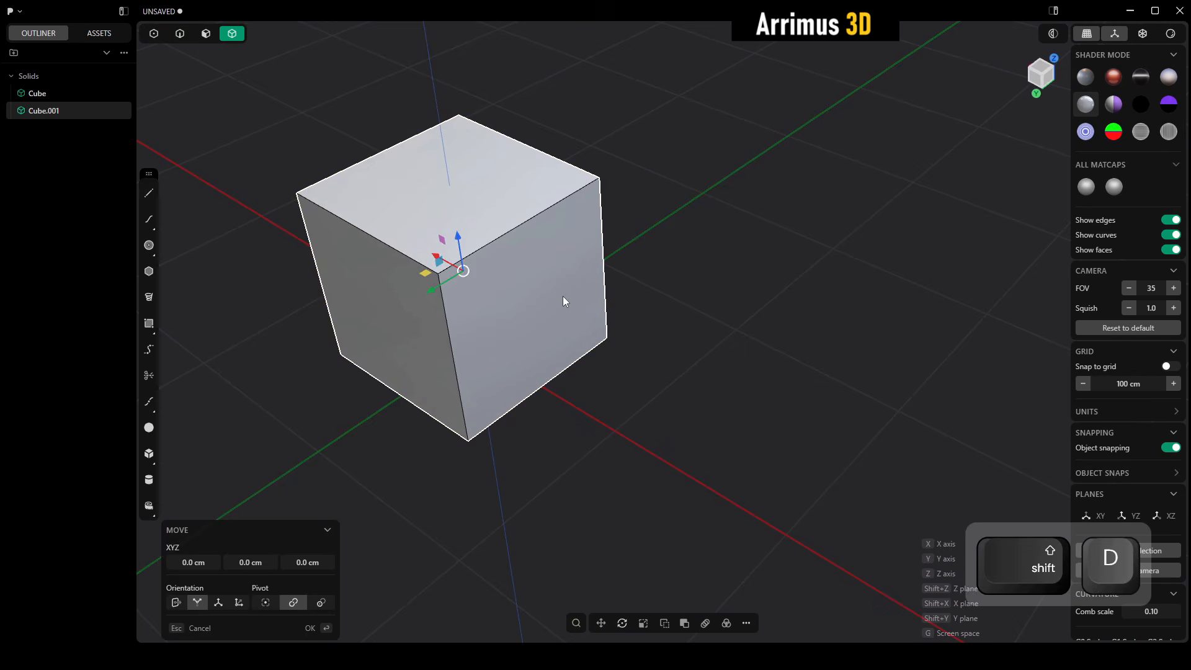
key(x)
click(671, 363)
Shift the copied cube downward and sideways, and adjust it along the X axis so it overlaps the original's lower corner
alt+middle_drag(672, 363, 601, 304)
key(g)
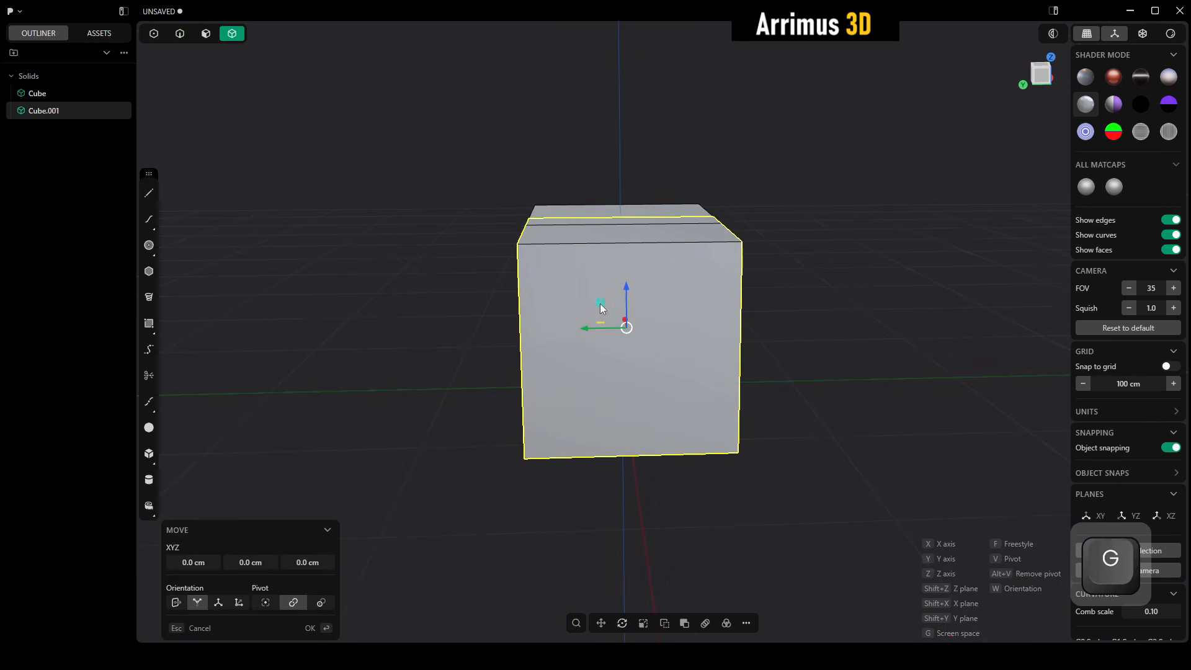
click(728, 351)
alt+middle_drag(728, 351, 712, 372)
key(g)
key(x)
click(676, 352)
click(824, 344)
Subtract the copied cube from the original with a Boolean difference and clear the selection
middle_drag(646, 322, 654, 314)
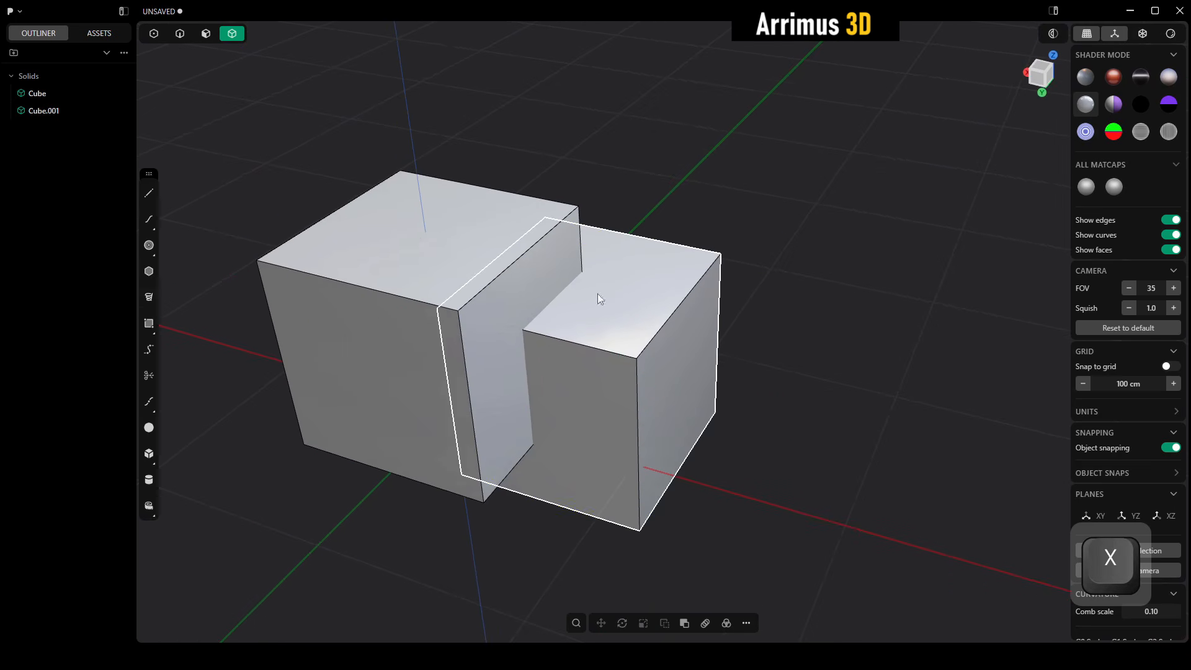
shift+click(648, 311)
key(q)
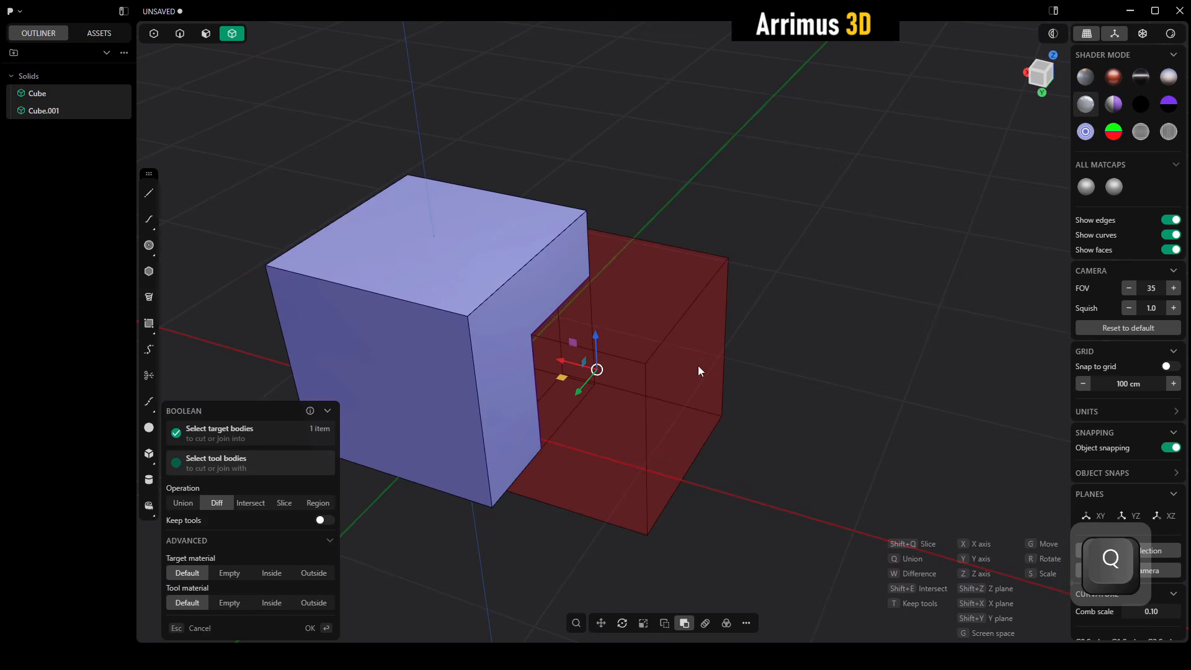
scroll(699, 338, up, 3)
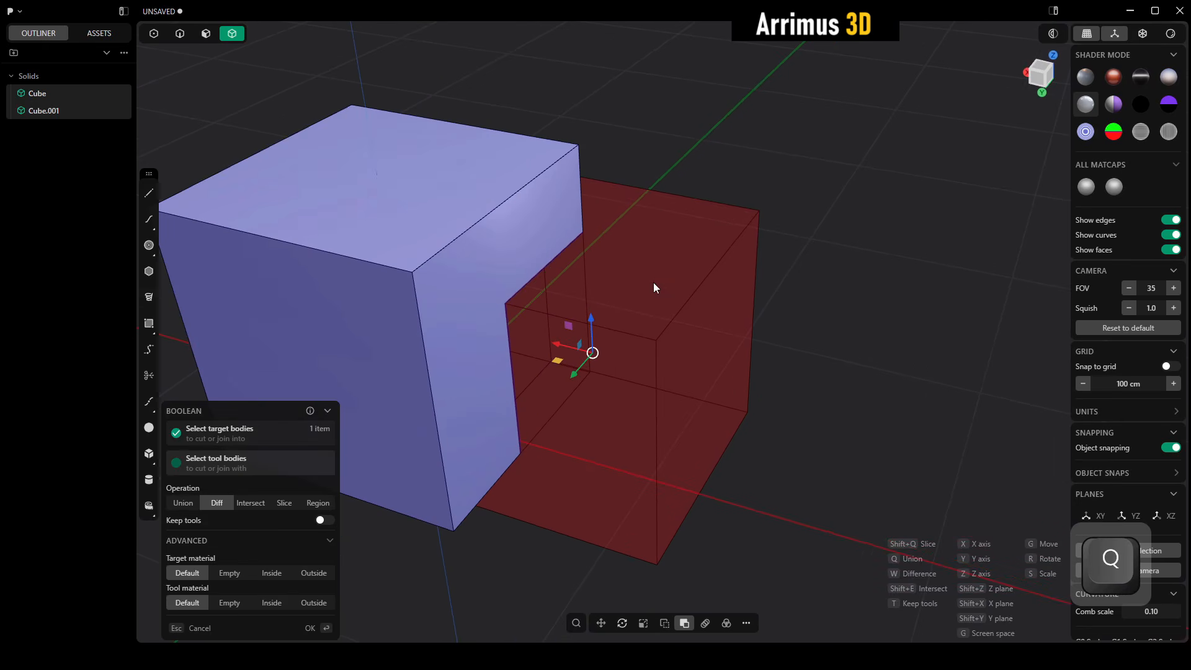
scroll(724, 297, down, 3)
right_click(809, 291)
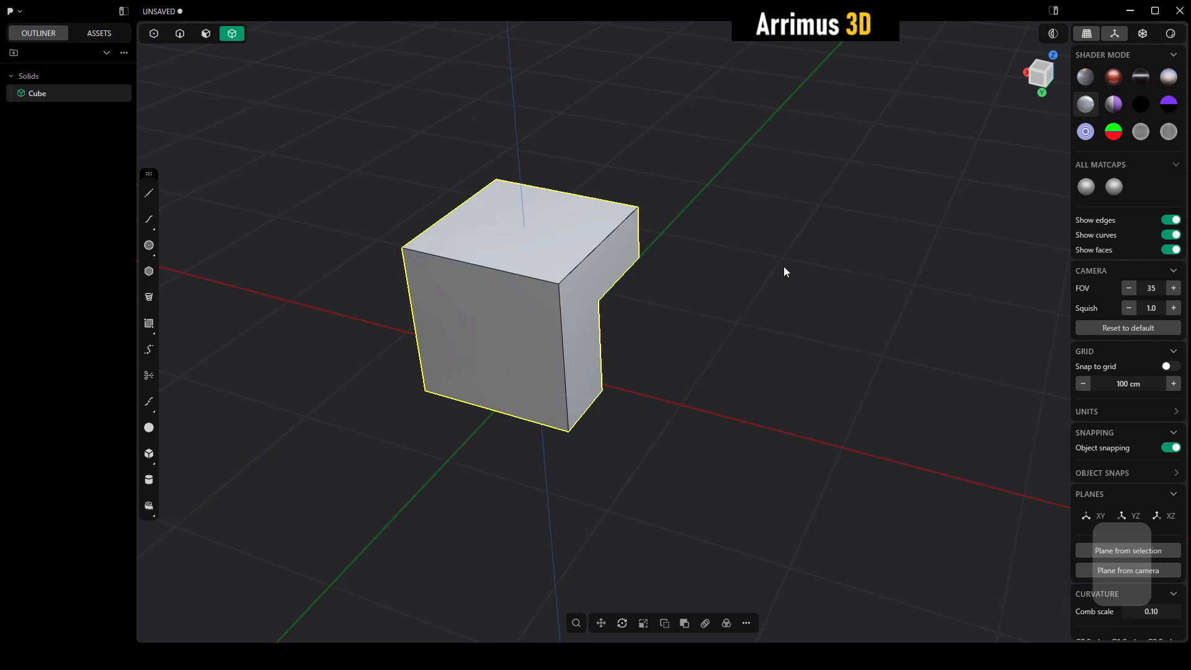
click(779, 314)
Switch to face selection and select the three inner faces of the notch cut into the cube
middle_drag(778, 330, 651, 298)
scroll(744, 305, up, 3)
key(3)
click(694, 319)
shift+click(660, 261)
click(884, 305)
click(701, 318)
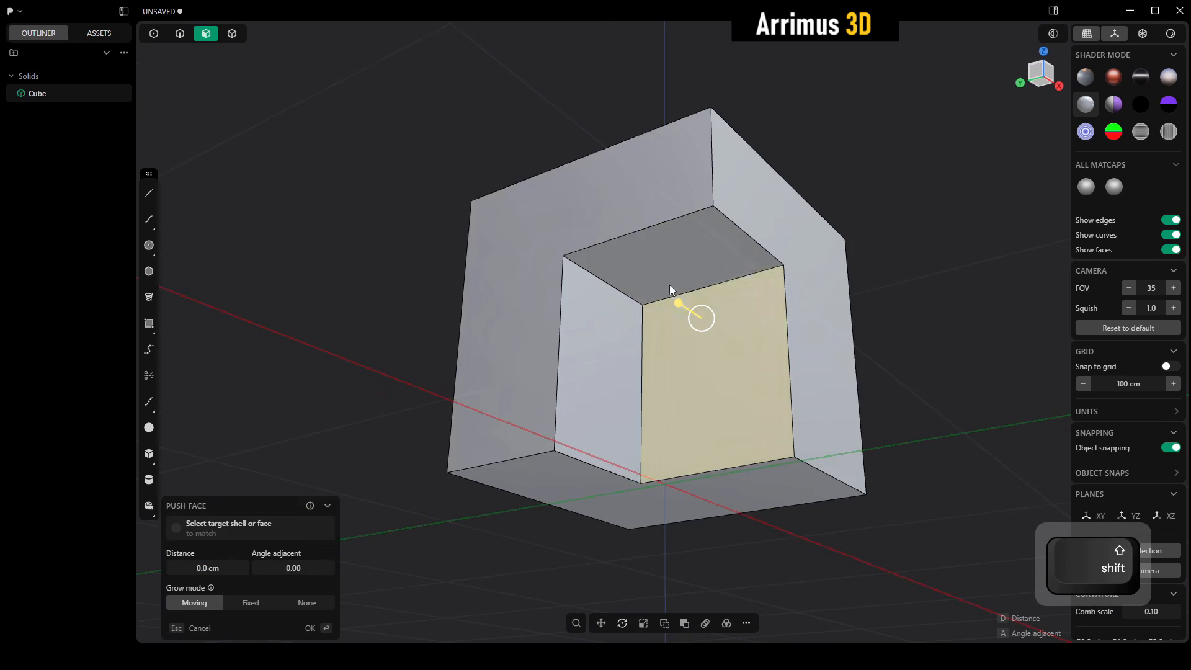
shift+click(663, 259)
shift+click(583, 342)
Try scaling the three selected notch faces along the X axis to about 0.48
key(s)
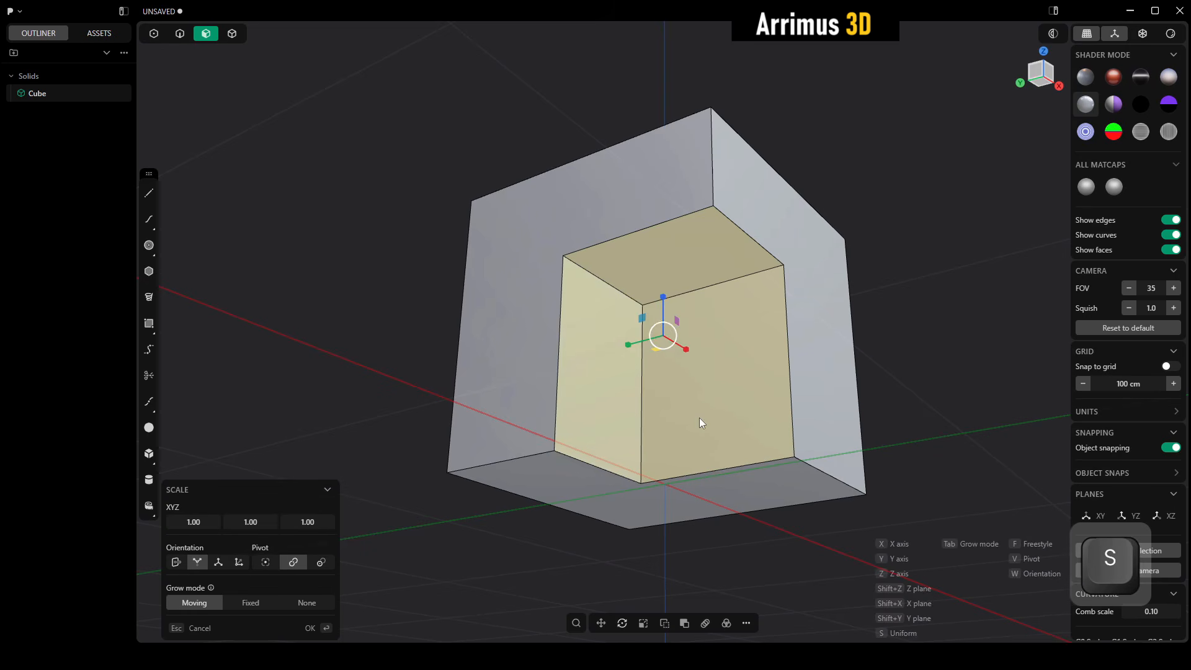
key(x)
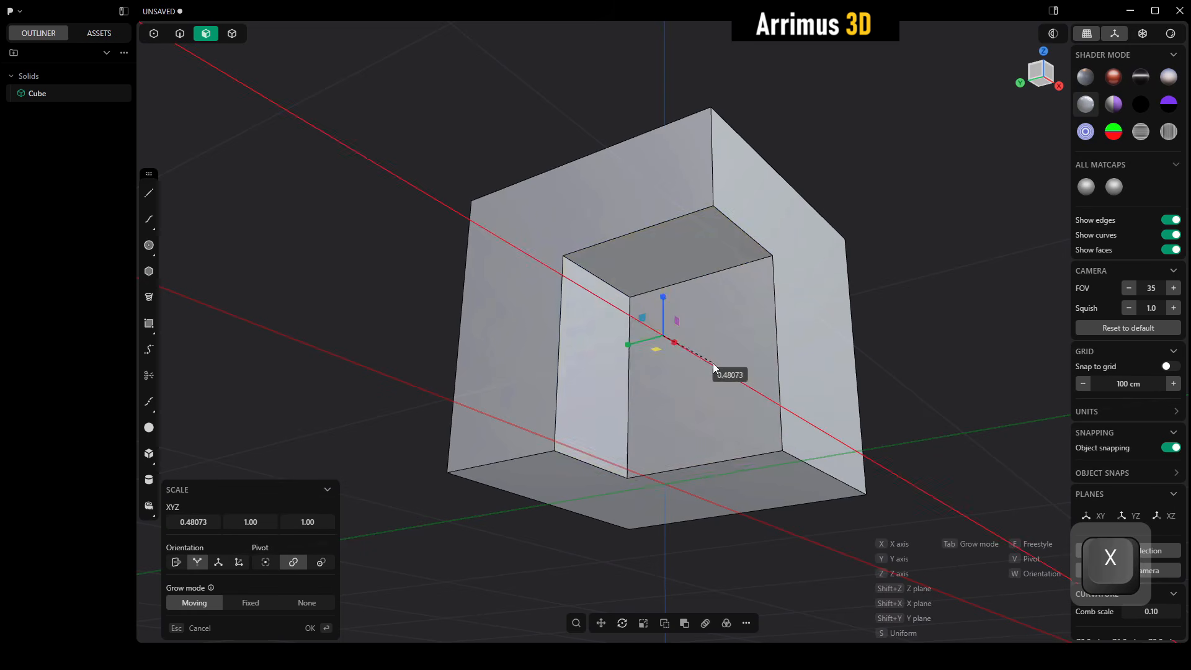
click(779, 370)
Reselect the notch's three inner faces and delete them to restore the full cube
click(691, 340)
shift+click(689, 260)
shift+click(606, 339)
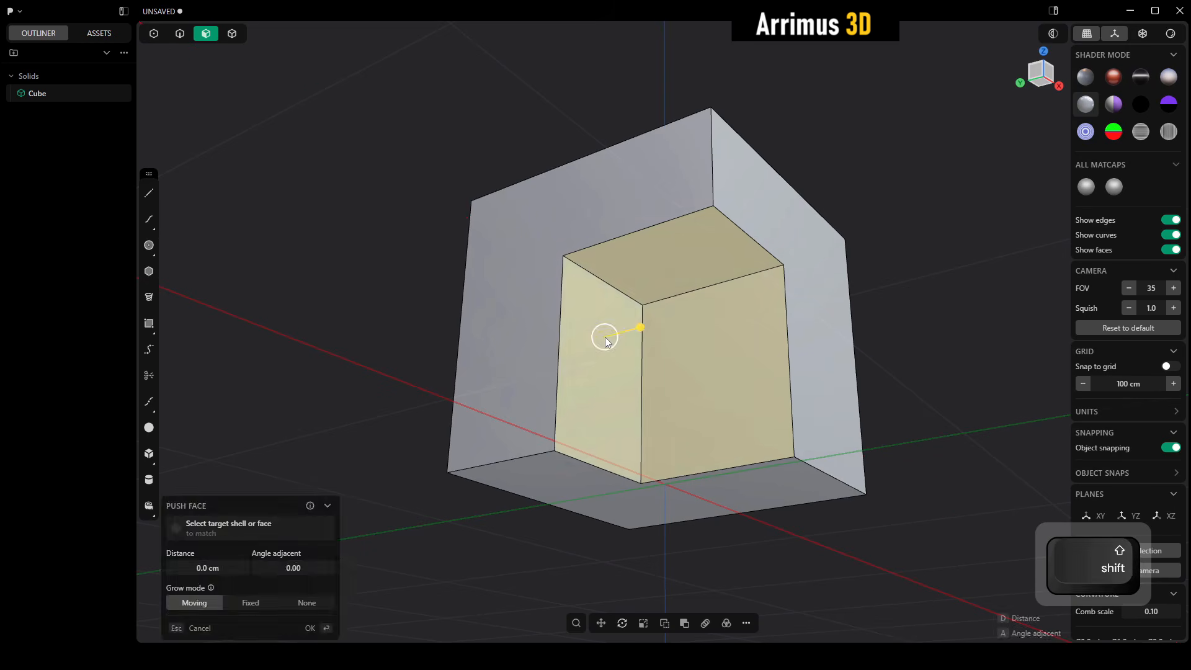
key(x)
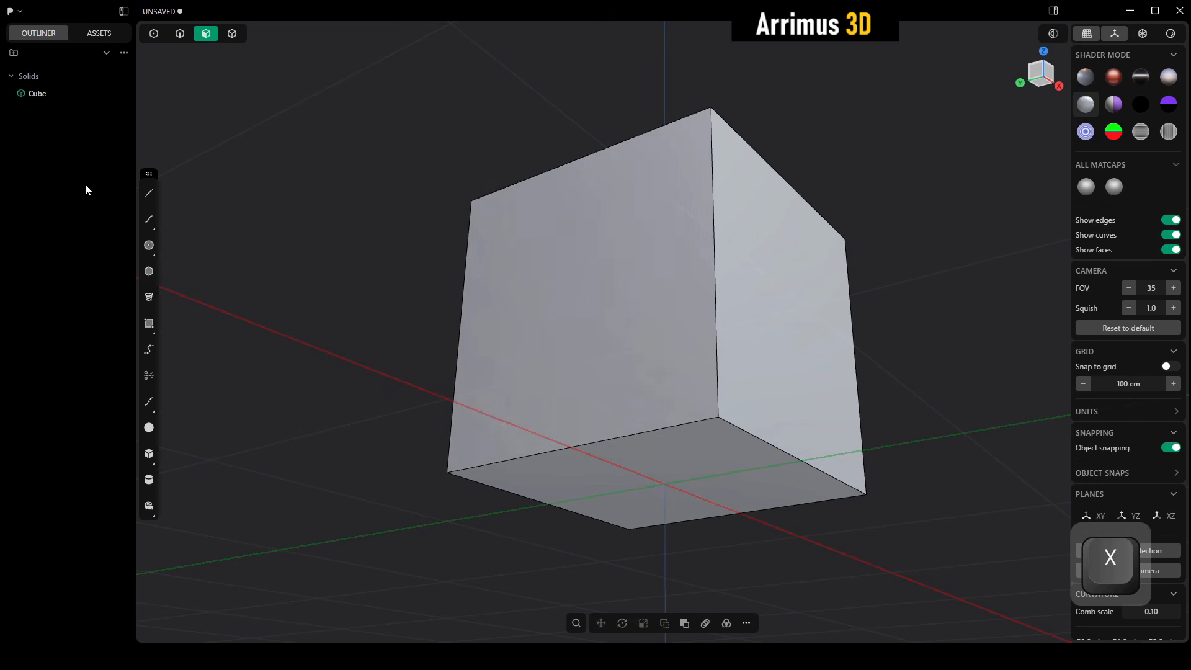
Switch to edge selection and apply a large fillet to one of the cube's top edges
alt+middle_drag(570, 256, 626, 235)
alt+drag(511, 184, 549, 263)
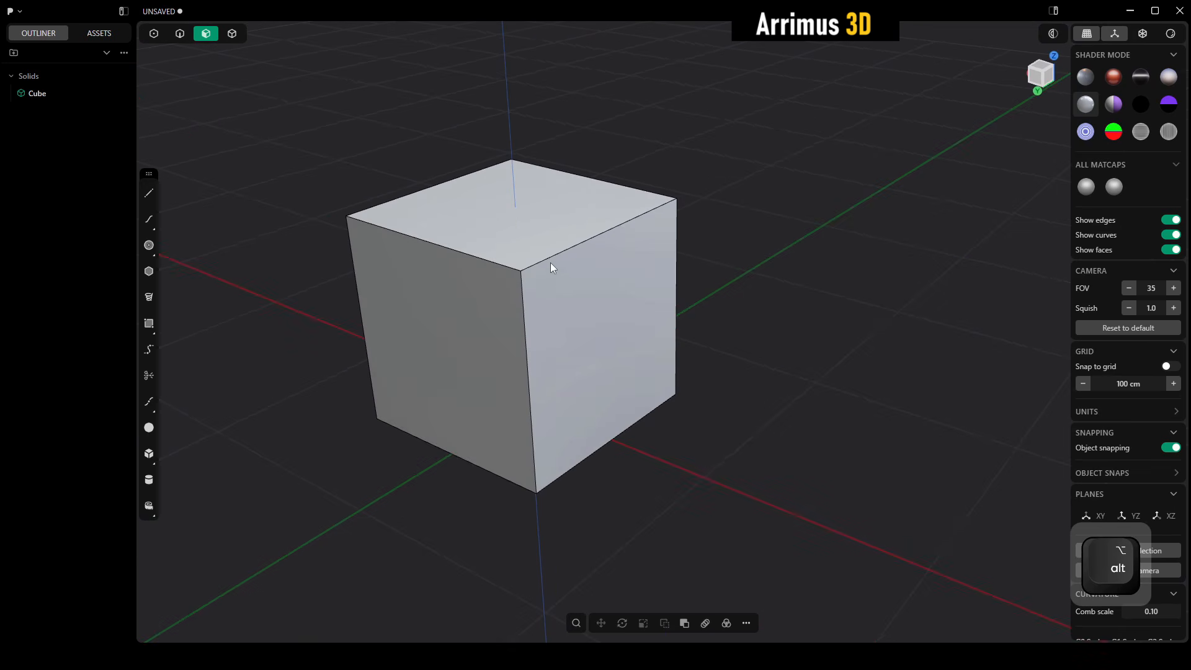
scroll(528, 252, up, 2)
middle_drag(527, 251, 512, 282)
key(2)
click(561, 284)
key(d)
click(594, 229)
right_click(593, 231)
Fillet the remaining edges that meet the rounded top edge at the cube's front corner
click(493, 281)
key(b)
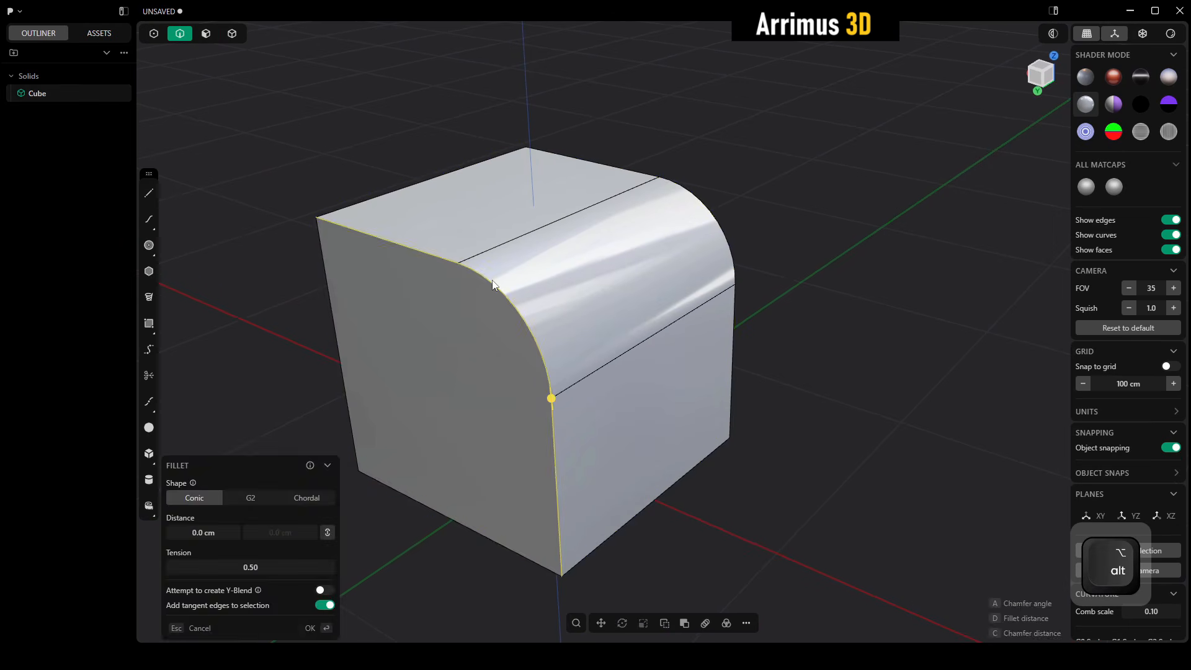
key(d)
click(550, 426)
Switch to face selection, select all the fillet faces and the corner patch, and delete them to restore the sharp cube
key(3)
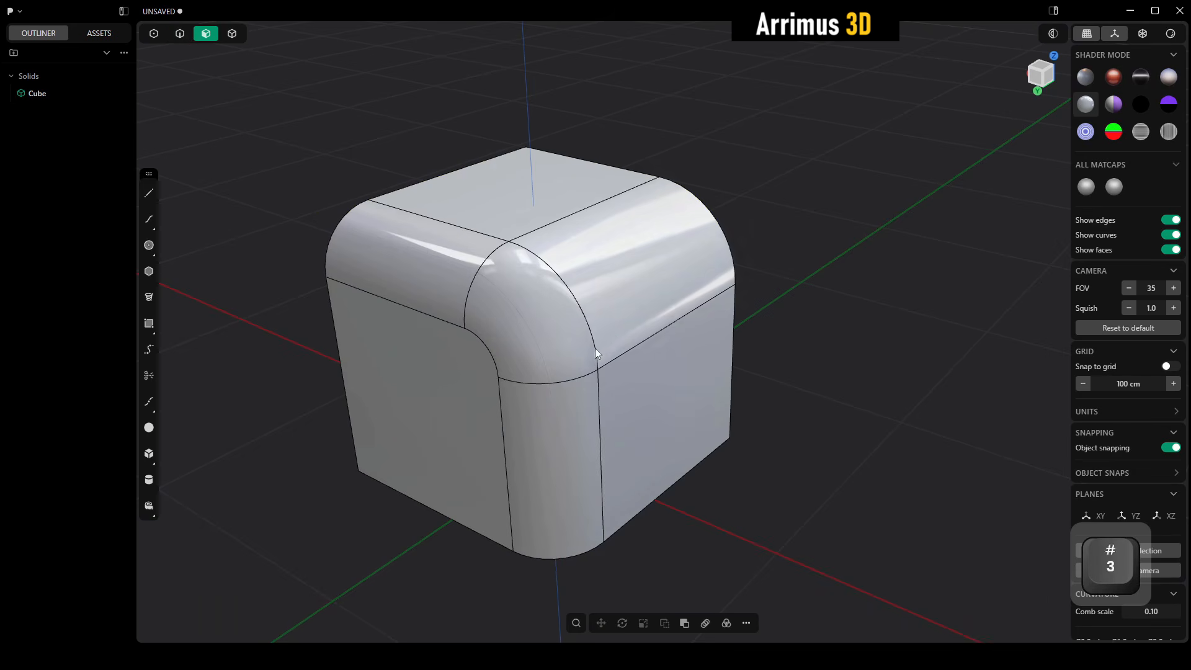
shift+click(564, 393)
shift+click(524, 320)
shift+click(467, 276)
shift+click(648, 256)
key(x)
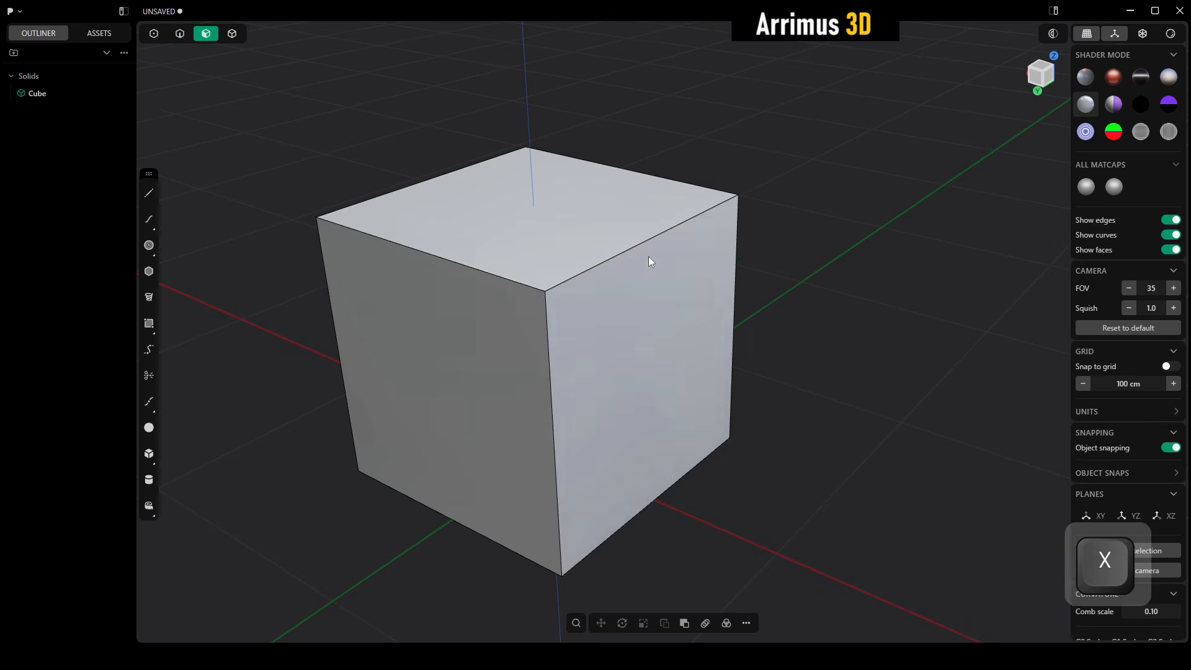
Try to push the cube's side face outward along the X axis by about 33 cm
mouse_move(686, 353)
middle_down()
mouse_move(716, 374)
mouse_move(701, 329)
mouse_move(734, 393)
mouse_move(713, 388)
mouse_move(701, 340)
middle_up()
scroll(716, 367, down, 2)
click(598, 322)
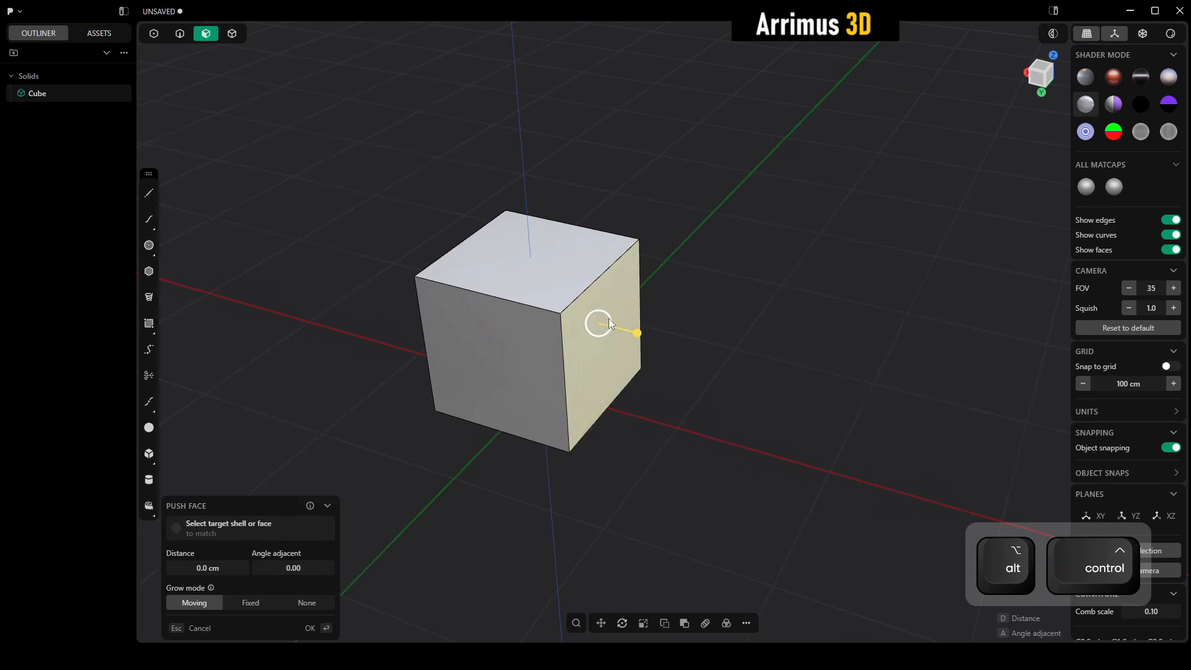
middle_drag(608, 318, 556, 319)
key(d)
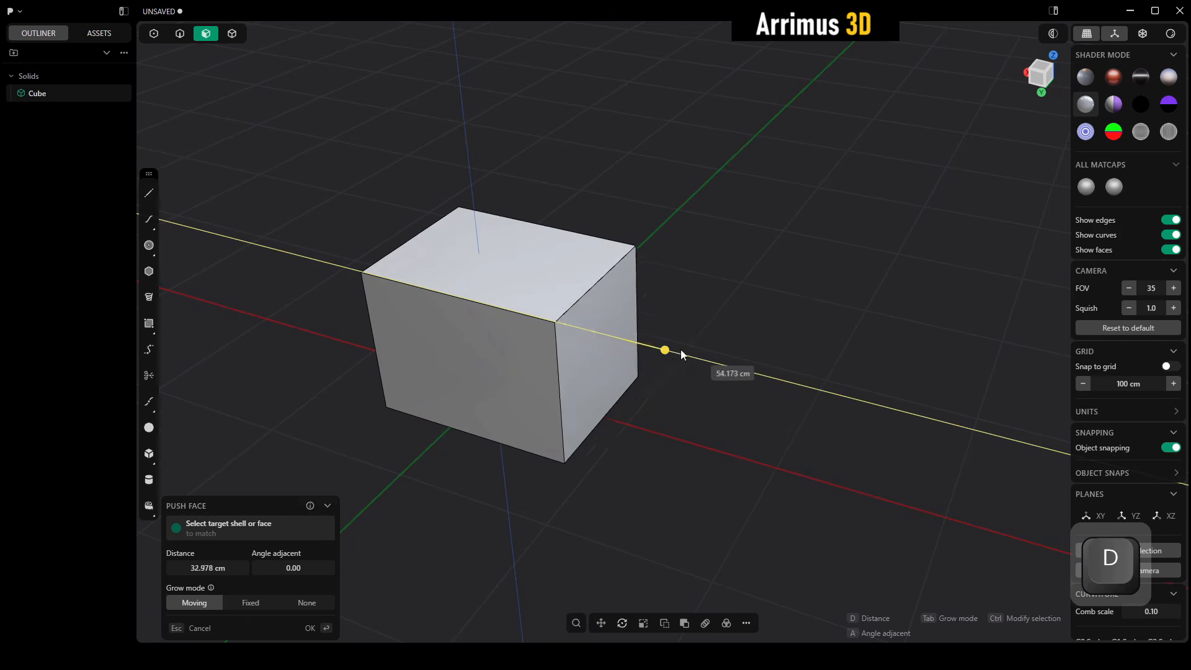
key(Escape)
key(Escape)
Push the cube's top face upward to make a tall block
click(470, 264)
alt+middle_drag(577, 302, 593, 385)
key(d)
click(578, 240)
right_click(647, 260)
Push the block's front face outward along the Y axis by about 166 cm
click(454, 318)
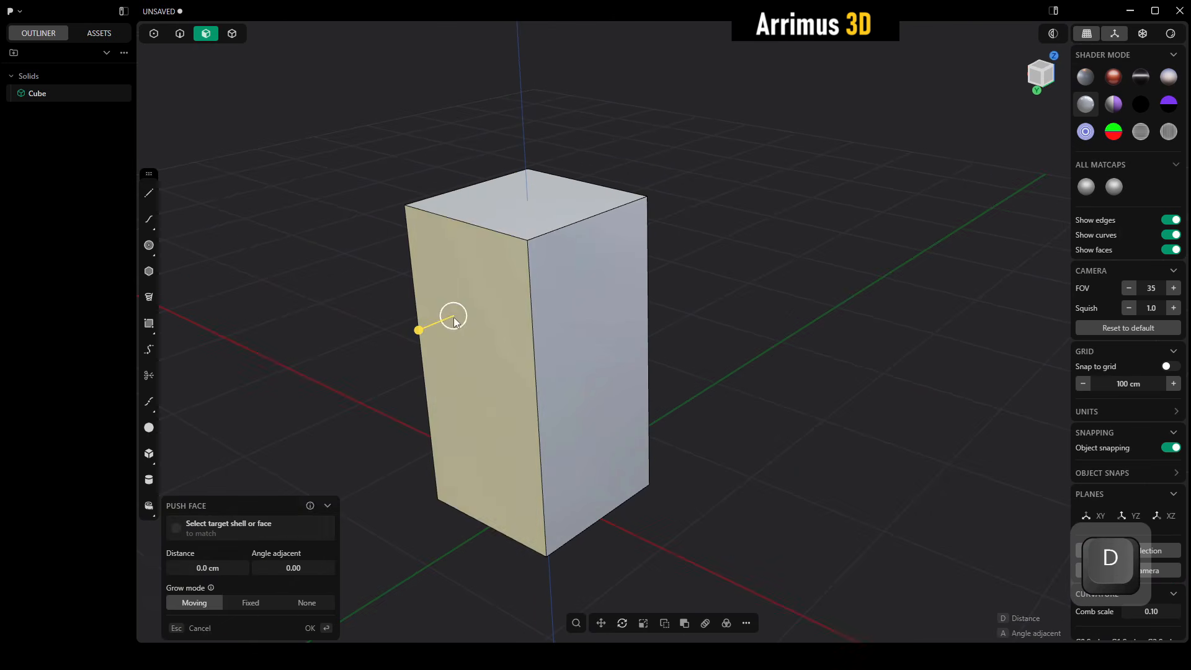
middle_drag(453, 318, 644, 199)
key(d)
click(437, 318)
alt+middle_drag(531, 304, 577, 376)
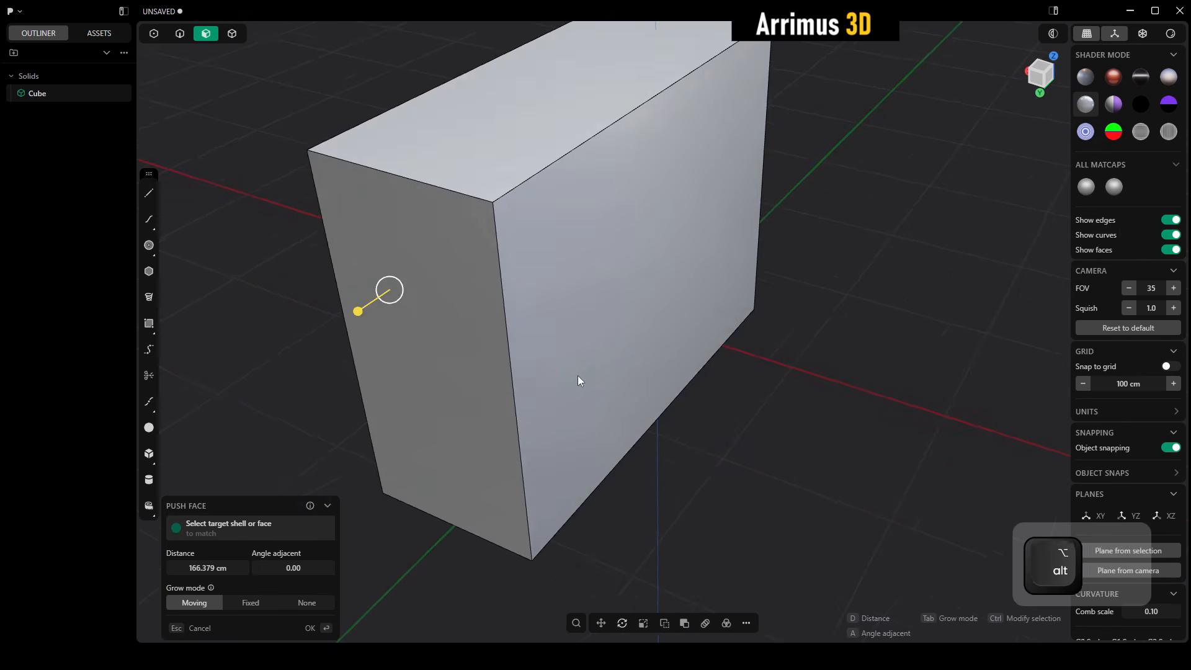
Push the block's long side face outward along the X axis by about 83 cm
scroll(577, 376, down, 5)
ctrl+click(742, 299)
click(626, 274)
key(d)
click(717, 318)
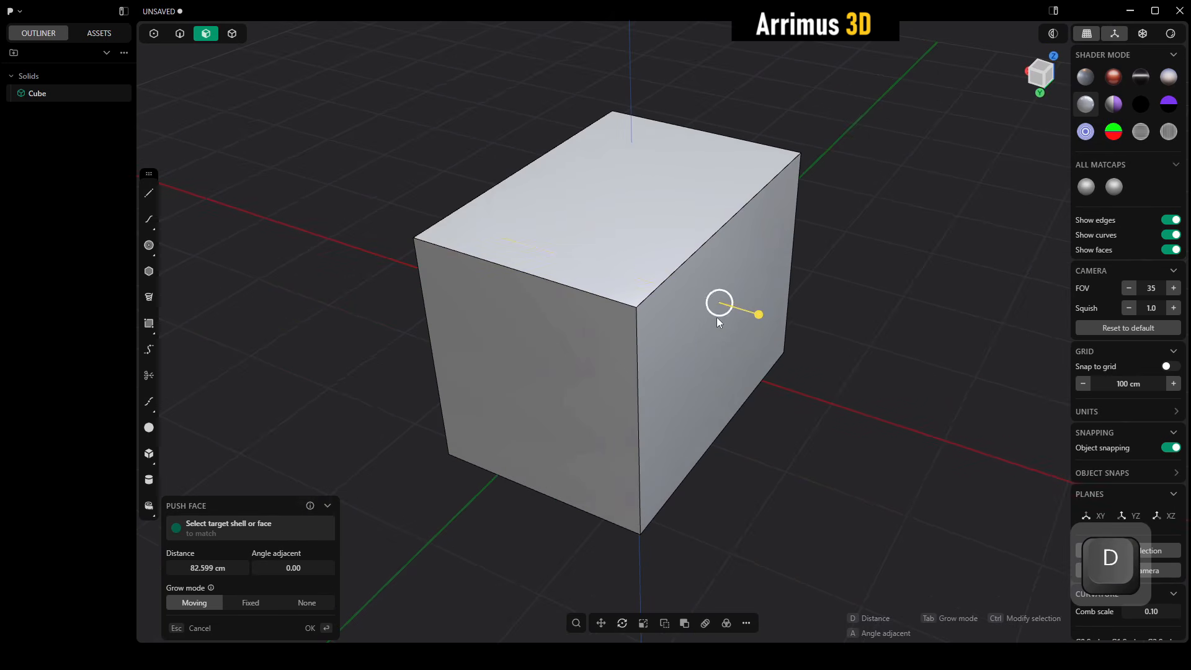
Switch to edge selection and fillet the long top edge beside the pushed side face by about 125 cm
key(2)
click(679, 263)
key(f)
key(d)
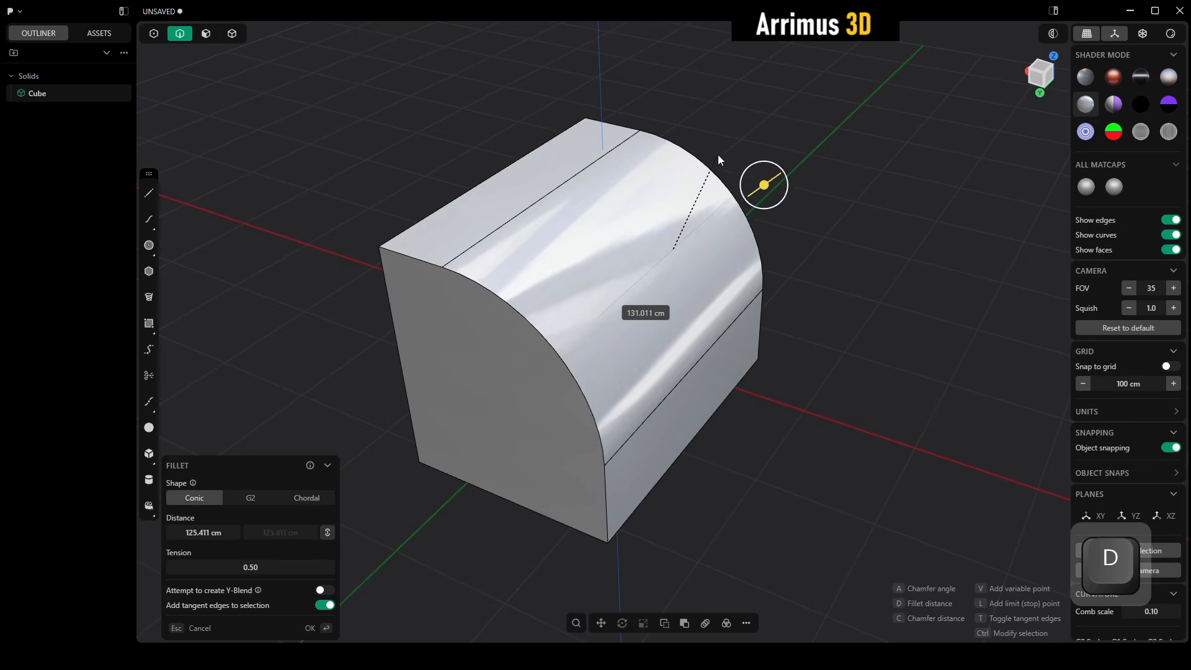
click(721, 147)
Fillet the opposite long top edge of the block by about 98 cm
alt+middle_drag(735, 140, 403, 210)
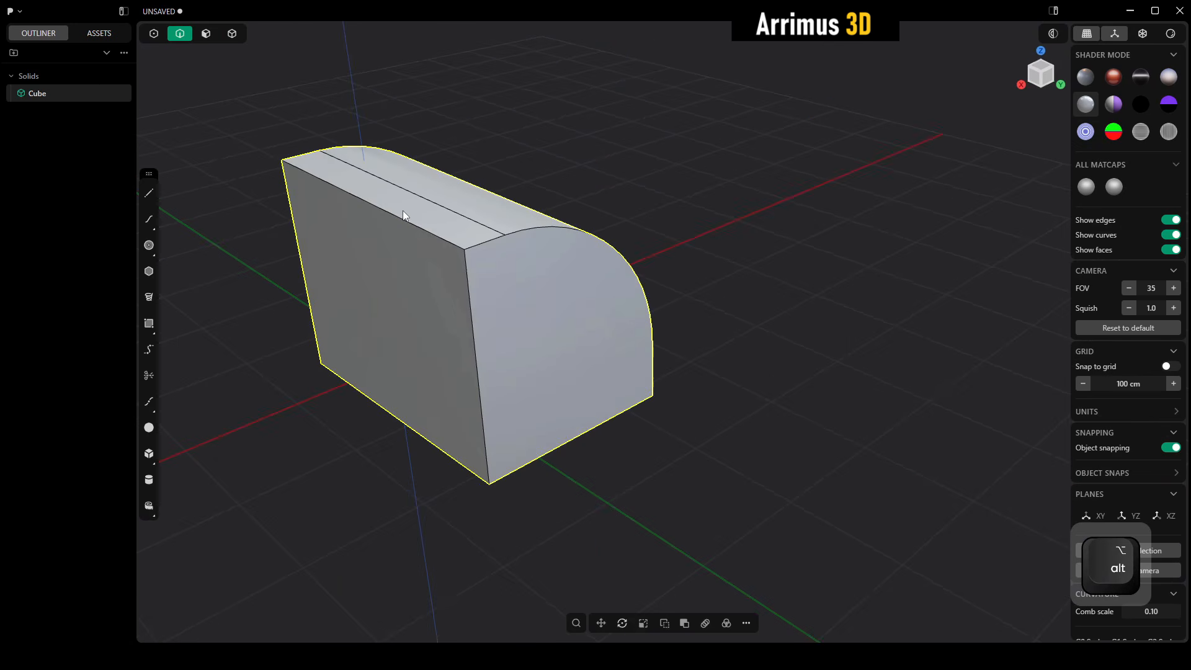
click(394, 213)
key(f)
key(d)
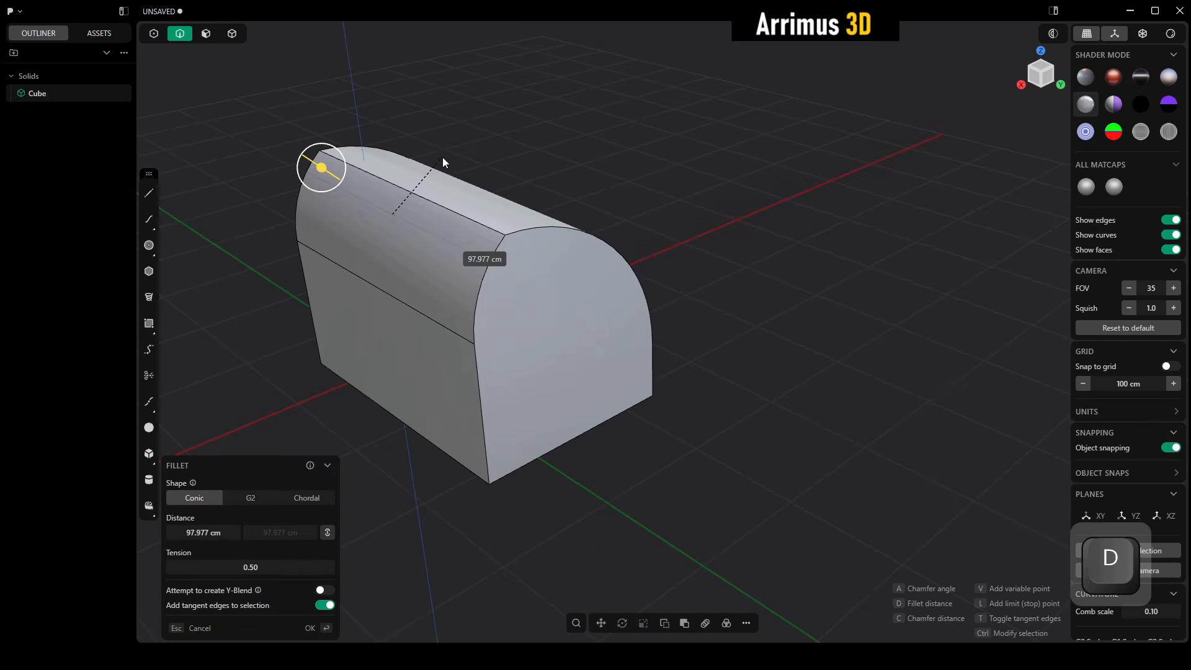
click(447, 165)
Try filleting another edge at the front end of the block
alt+middle_drag(447, 166, 586, 209)
click(493, 286)
key(f)
key(d)
click(530, 233)
Chamfer the bottom front edge of the block by about 135 cm
click(572, 384)
key(f)
key(d)
key(c)
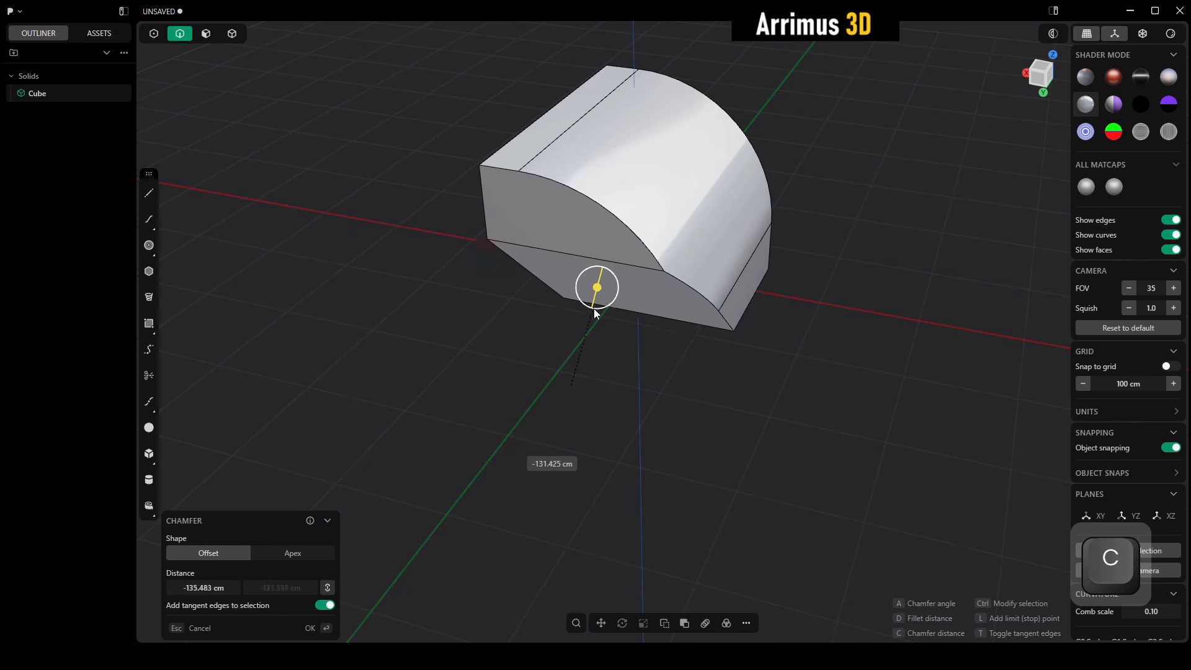
click(590, 313)
Switch to face selection and push the front face inward by about 58 cm
key(3)
click(575, 254)
alt+middle_drag(575, 255, 550, 252)
key(d)
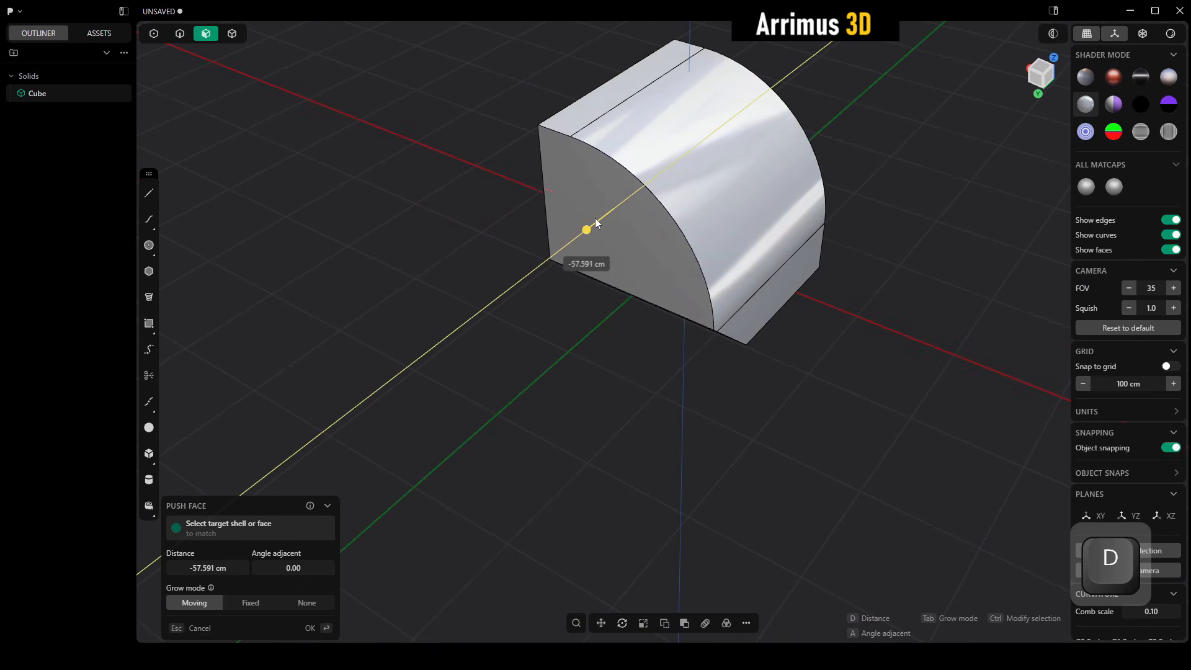
click(594, 222)
Switch to edge selection and fillet the remaining sharp long top edge by about 76 cm
alt+middle_drag(594, 222, 461, 255)
key(2)
click(379, 229)
scroll(474, 259, up, 3)
key(d)
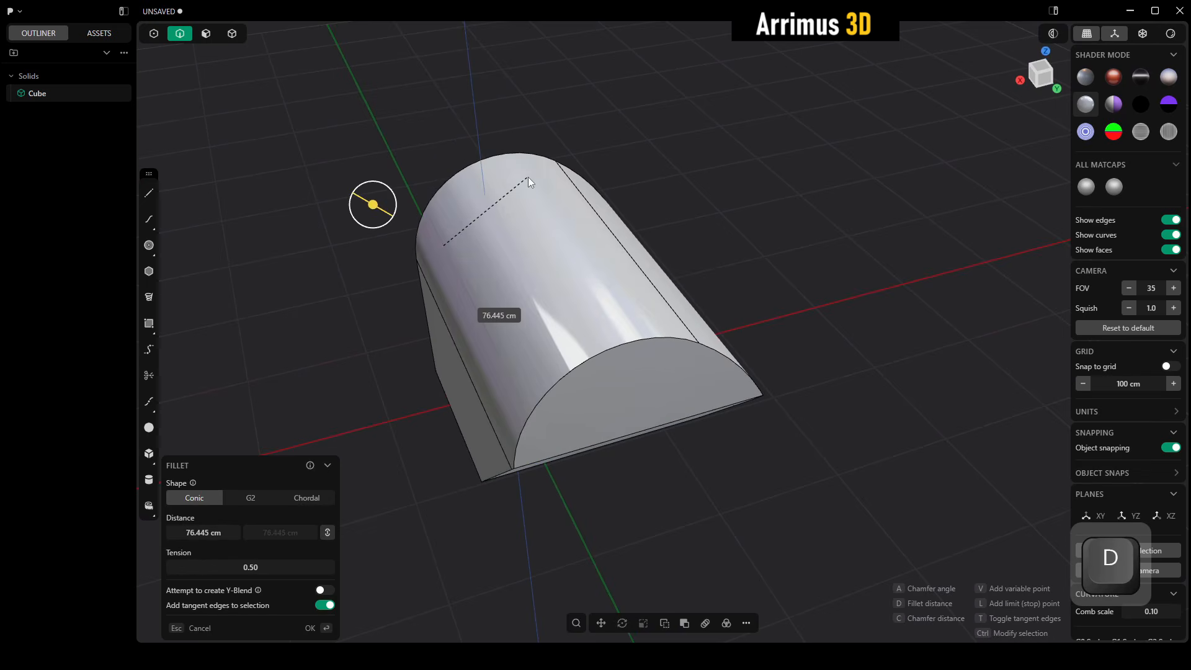
click(544, 161)
Preview a chamfer on the ridge where the two top fillets meet, and finish the ridge as a fillet
alt+middle_drag(507, 214, 523, 166)
click(493, 189)
key(d)
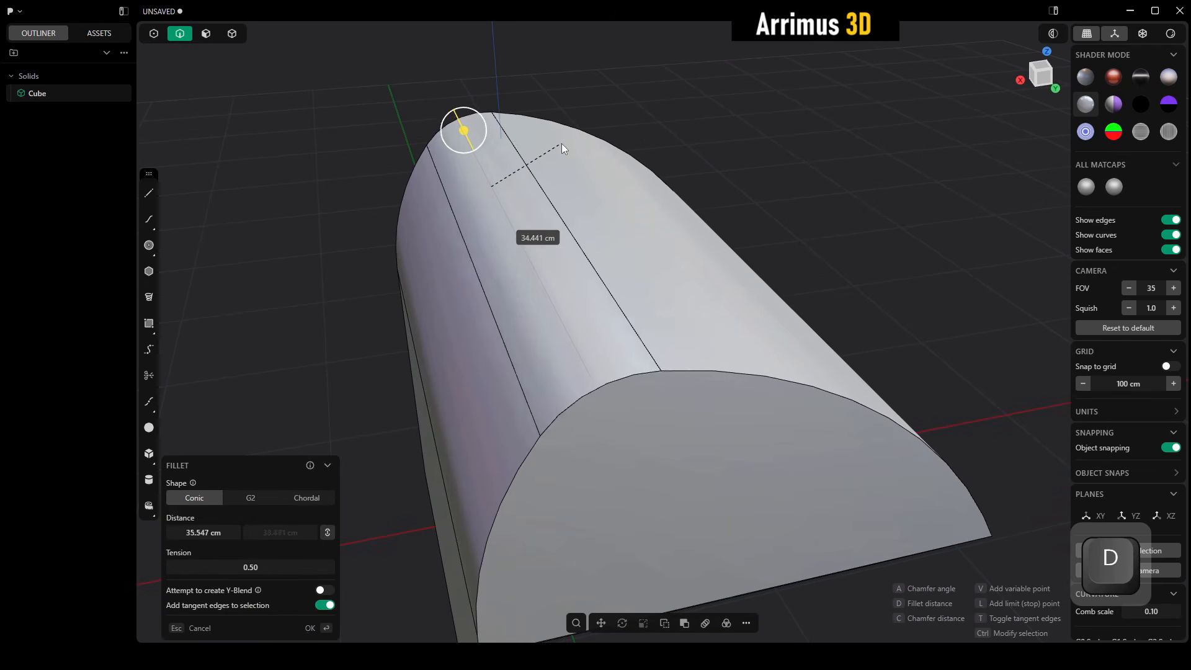
key(c)
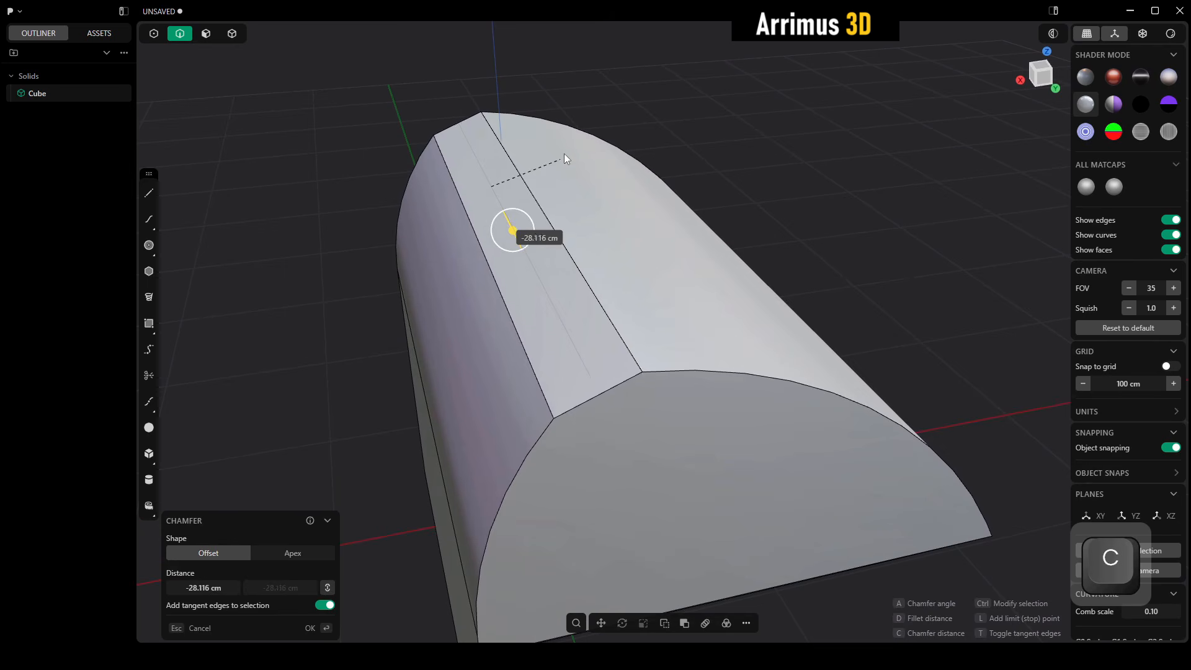
key(d)
click(589, 139)
right_click(591, 141)
Fillet the front edge between the upright face and the large lower chamfer
alt+middle_drag(643, 196, 617, 232)
alt+drag(617, 232, 638, 214)
scroll(638, 214, down, 5)
alt+middle_drag(638, 214, 560, 307)
scroll(670, 309, up, 3)
click(569, 338)
key(d)
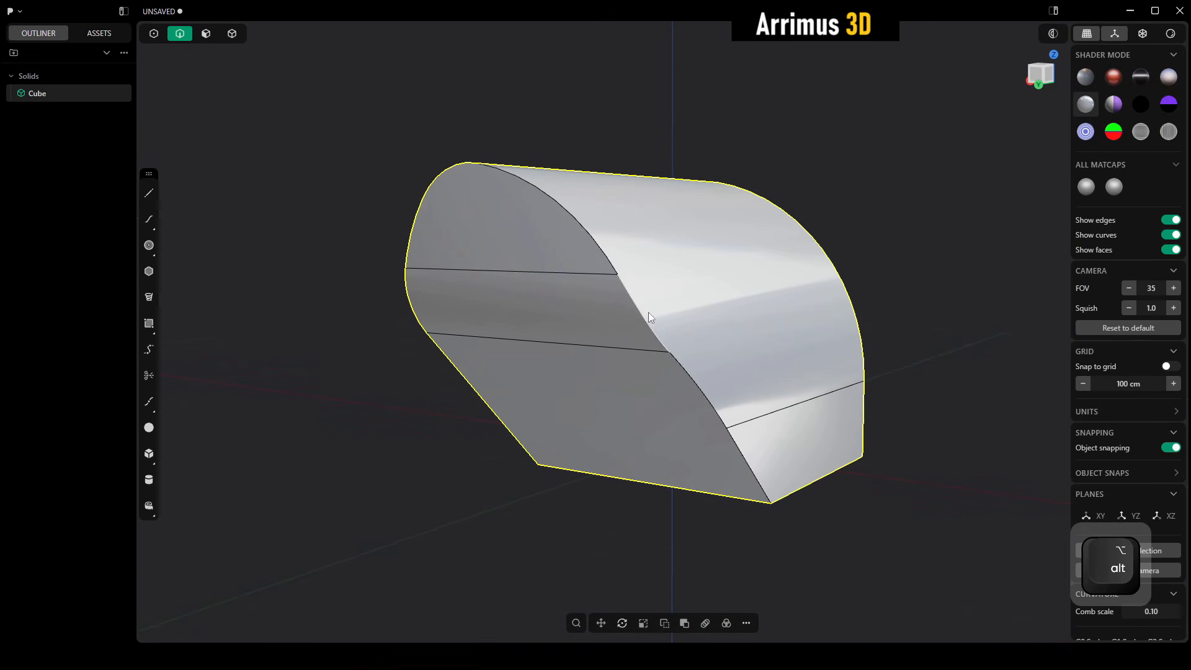
Chamfer the curved outline edge around the front end of the body by about 20 cm
click(639, 307)
key(c)
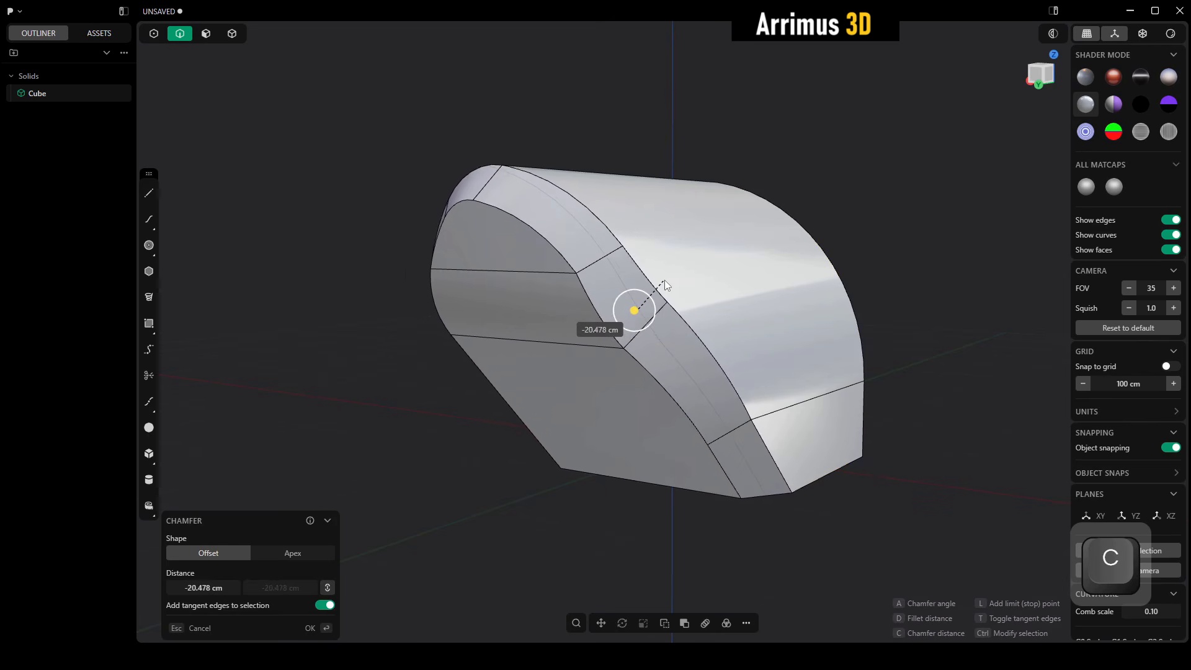
click(661, 281)
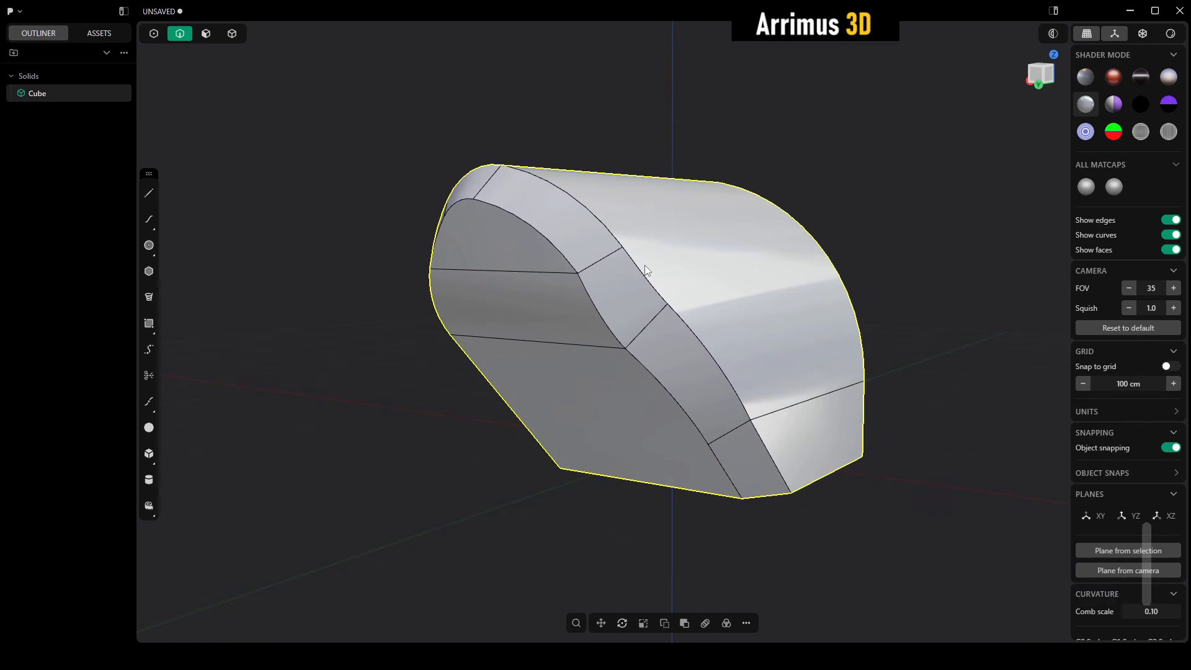
Fillet the outer edge loop of the front chamfer
click(639, 271)
alt+middle_drag(639, 270, 649, 292)
key(d)
alt+drag(648, 292, 585, 253)
click(651, 265)
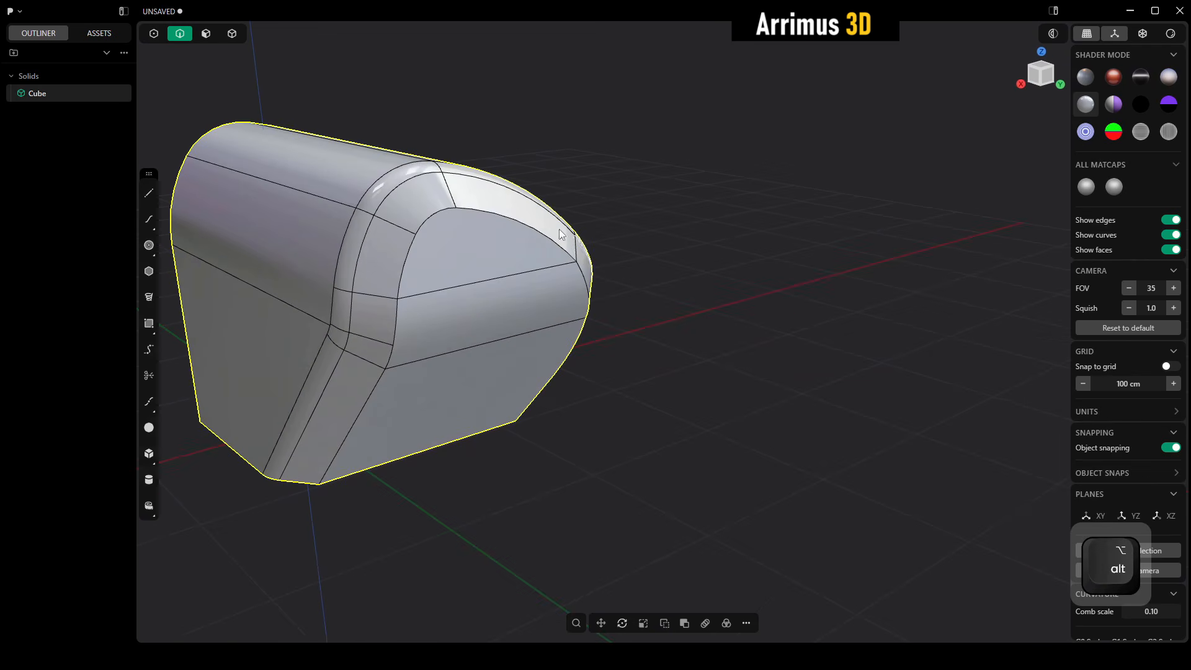
click(495, 213)
key(f)
key(d)
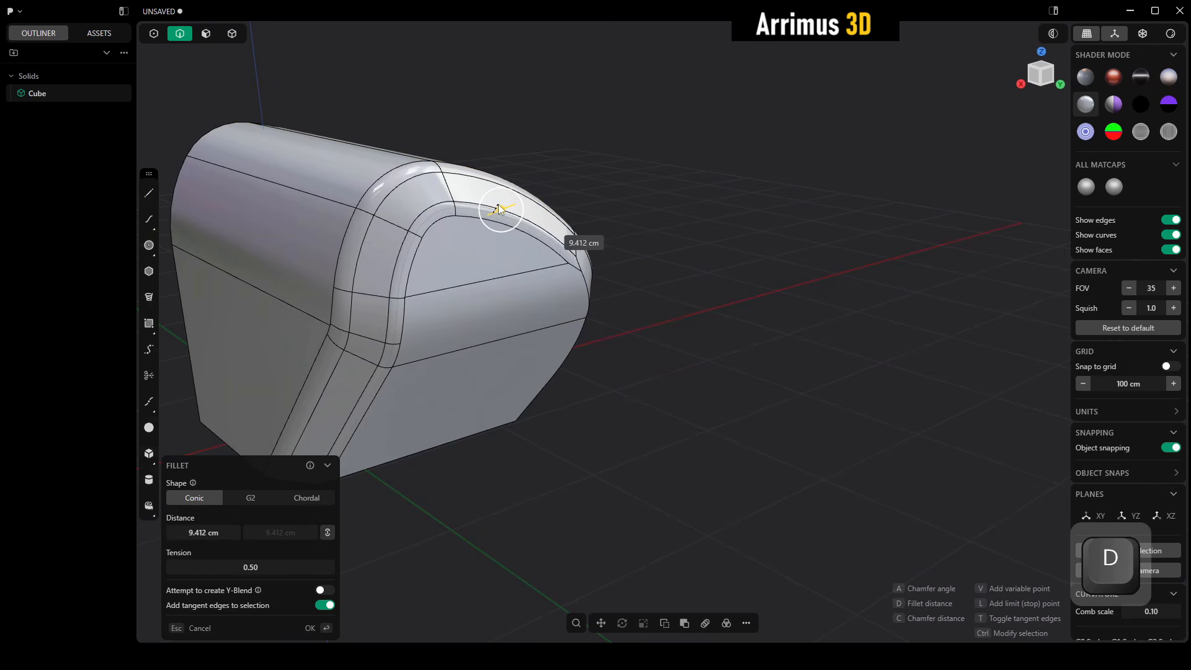
alt+drag(490, 226, 470, 228)
key(Escape)
Try filleting the inner edge of the front chamfer by about 11 cm and undo it
alt+drag(410, 334, 519, 234)
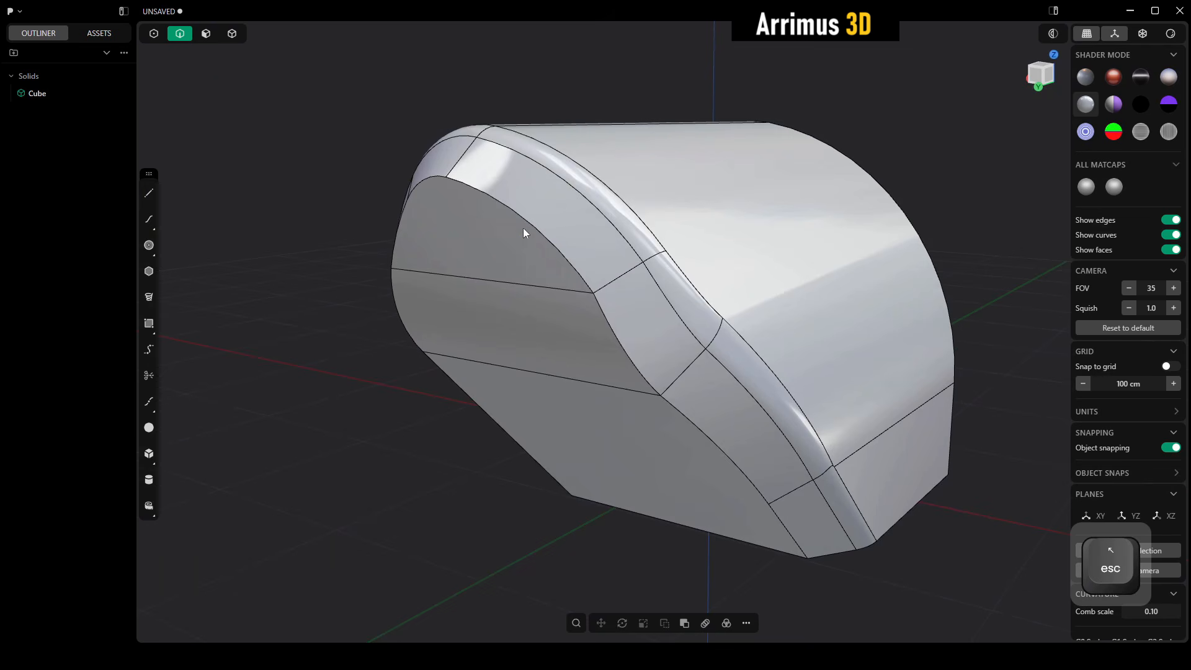
click(520, 214)
key(f)
key(d)
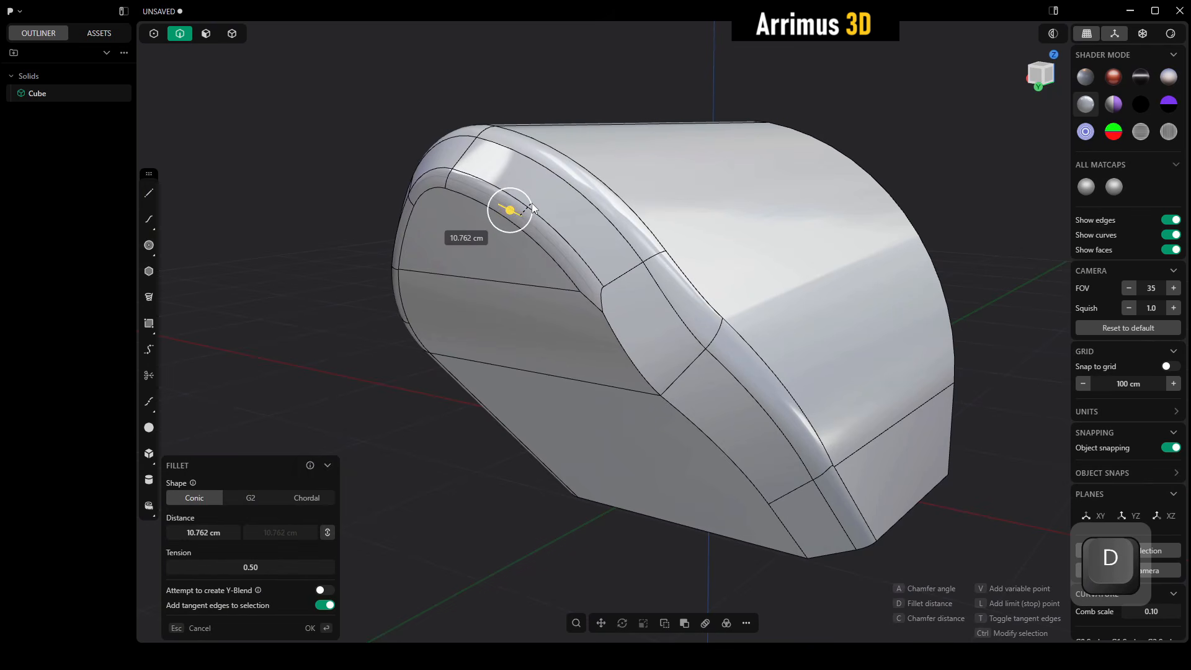
click(597, 274)
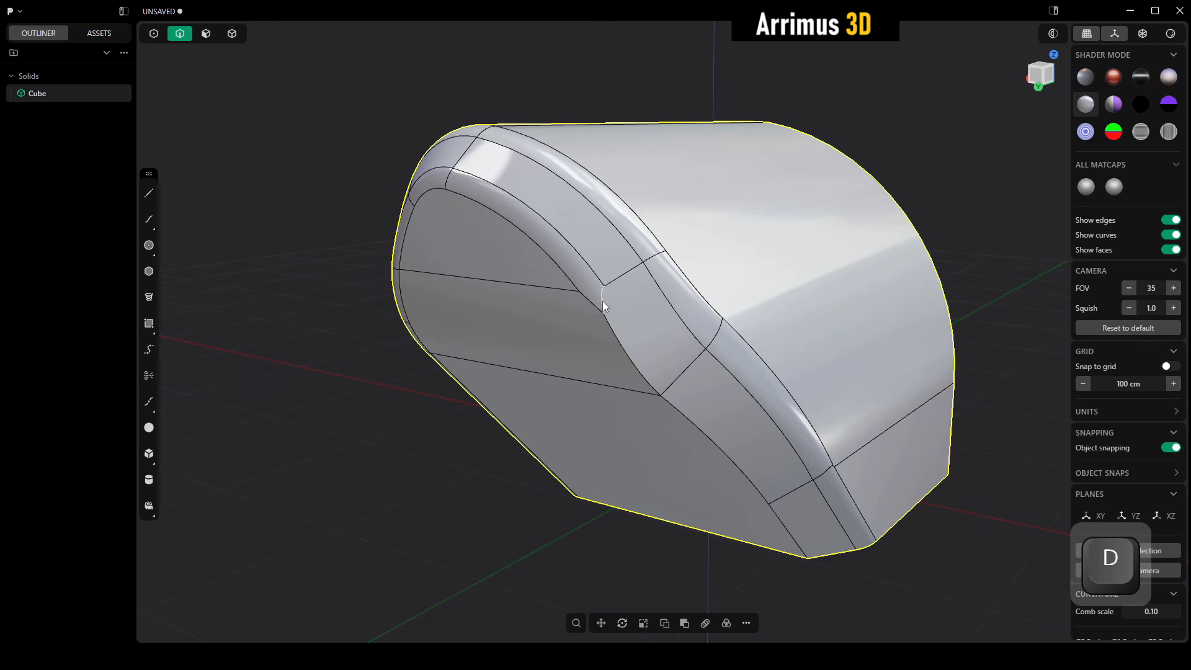
key(ctrl+z)
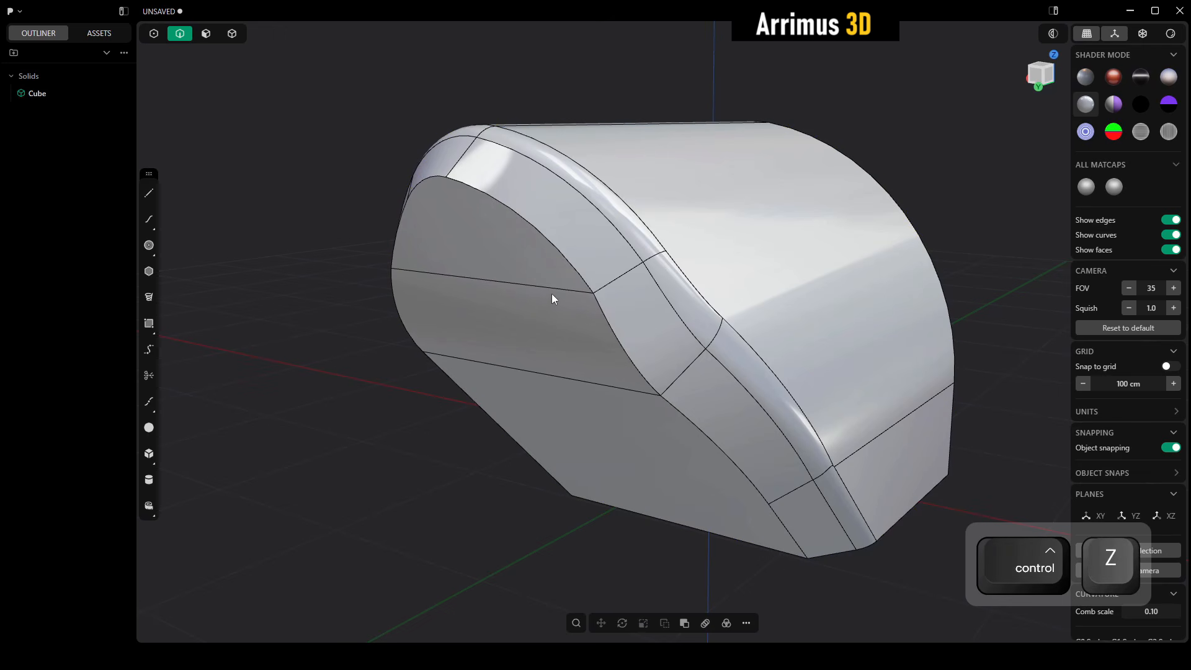
Fillet the complete inner edge loop of the front chamfer by about 14 cm
click(561, 254)
key(f)
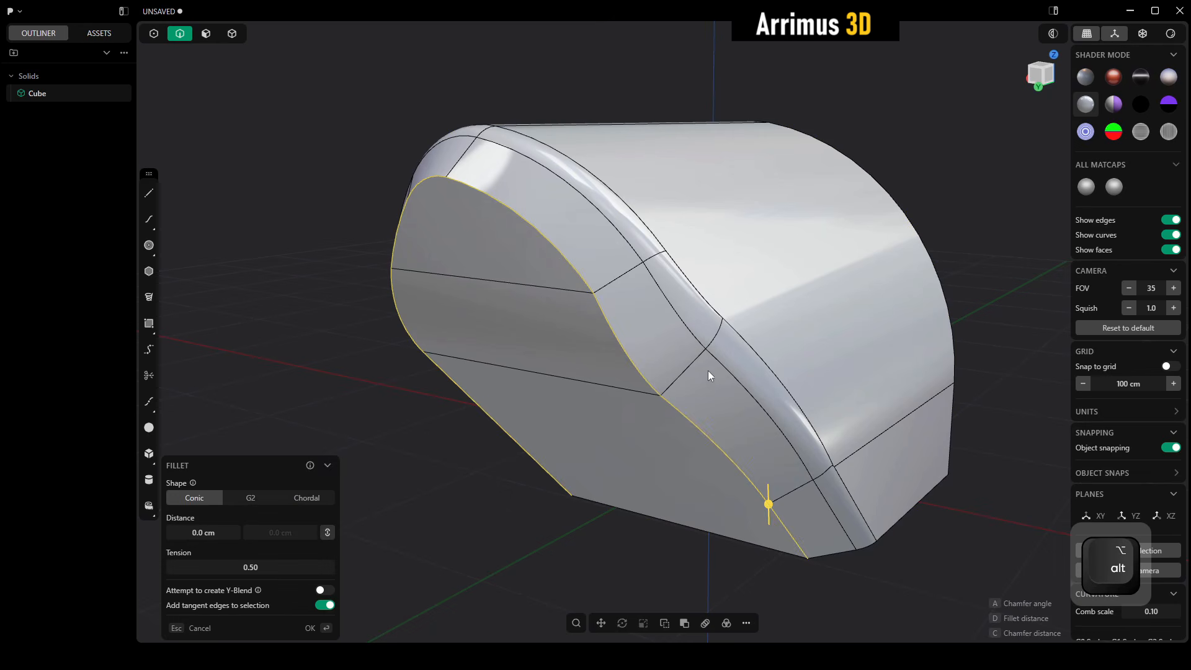
key(d)
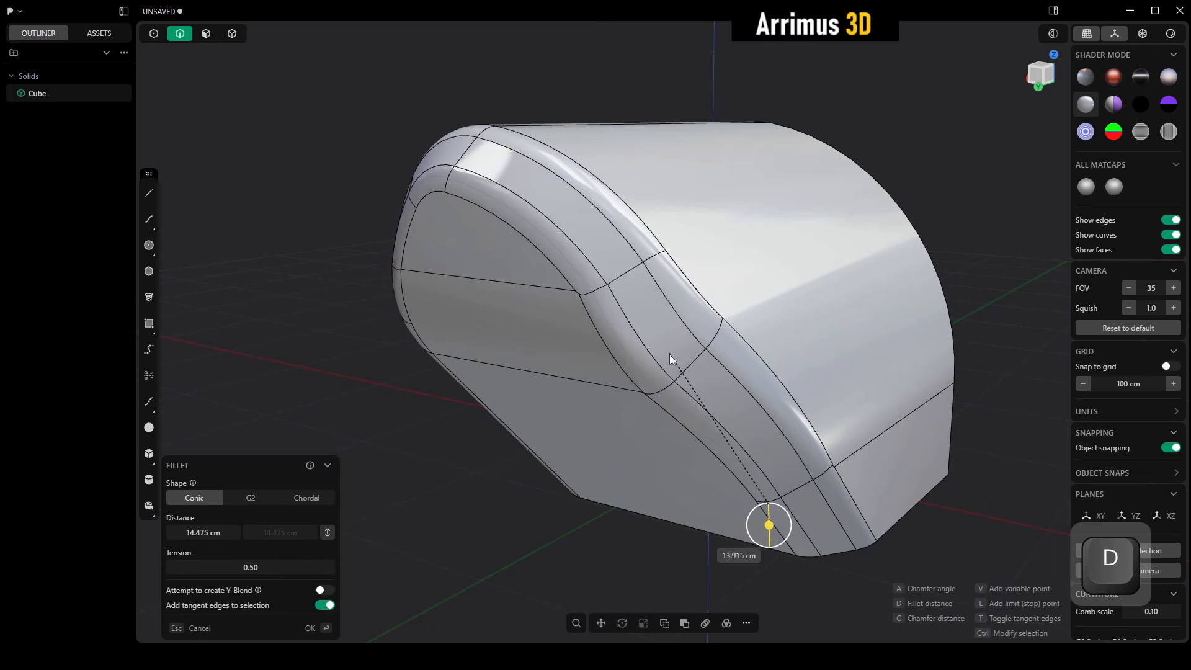
right_click(661, 362)
alt+middle_drag(624, 328, 727, 366)
alt+drag(727, 369, 663, 337)
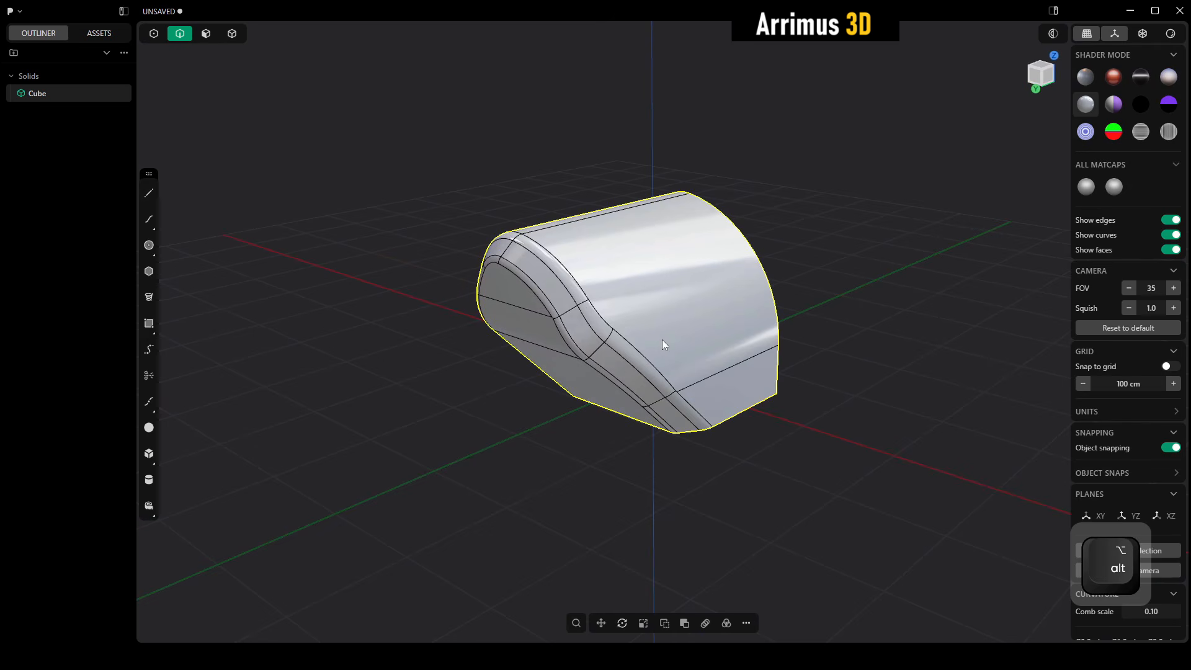
Compare the body's surfaces in several shader modes and return to the glossy light grey one
middle_drag(708, 310, 720, 326)
scroll(720, 326, up, 3)
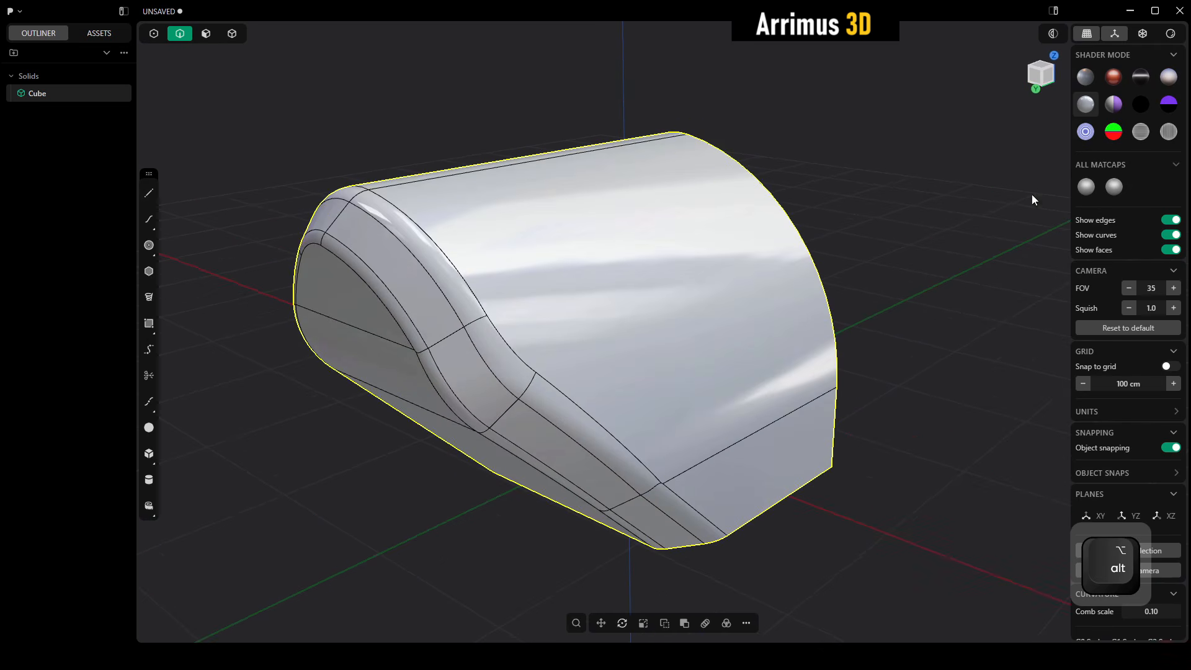
click(1089, 83)
click(1086, 107)
click(1110, 107)
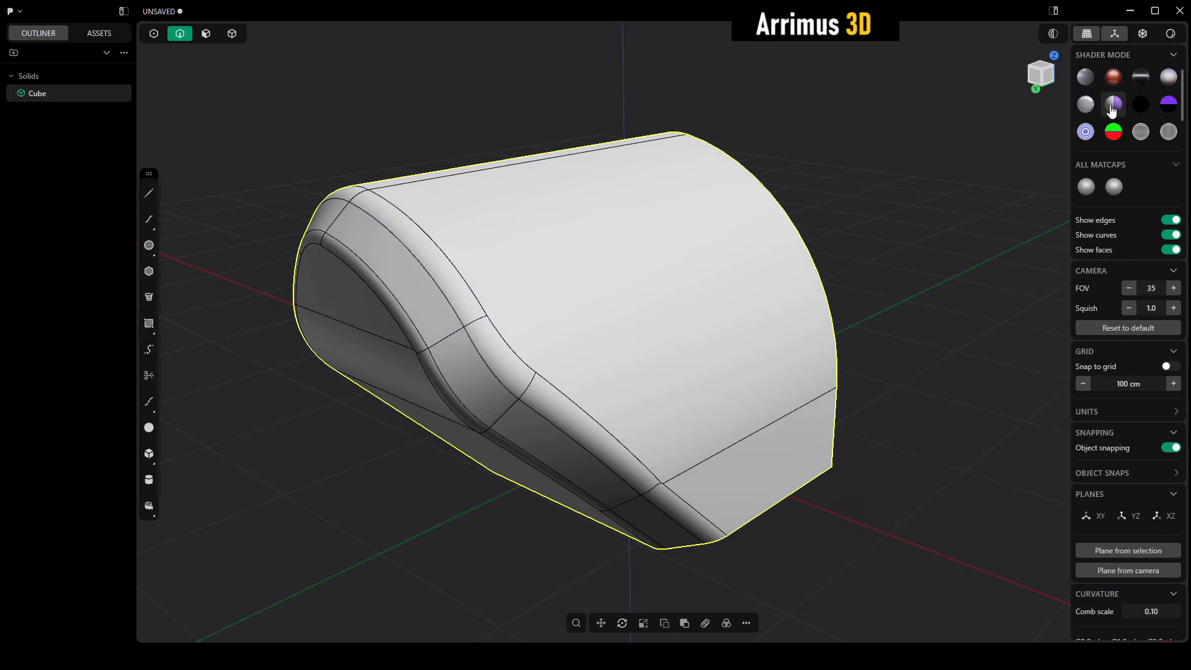
click(1085, 76)
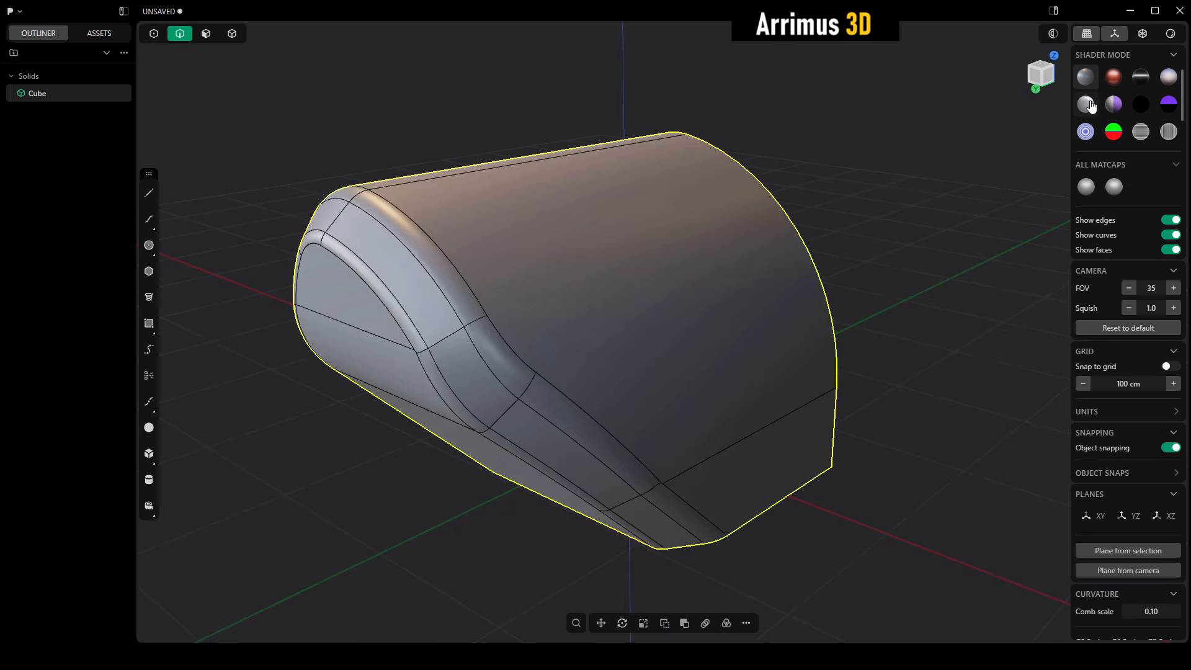
click(1085, 103)
alt+drag(909, 195, 660, 330)
key(3)
scroll(660, 332, down, 3)
click(672, 370)
key(d)
key(Escape)
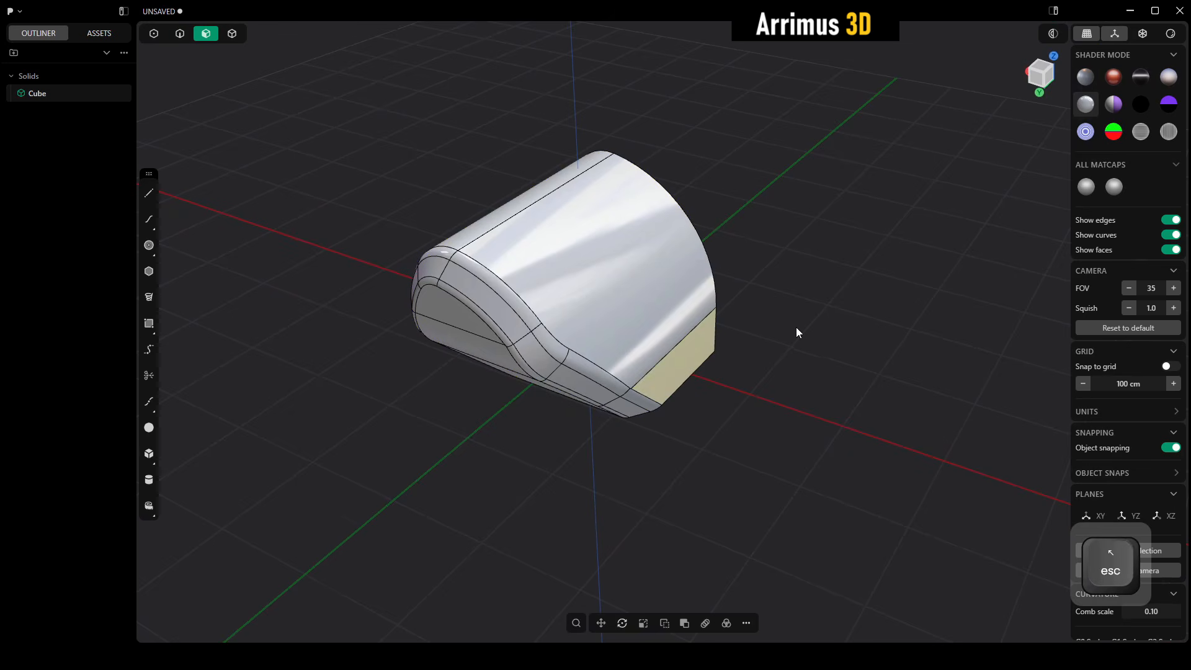
key(Escape)
Switch to solid selection mode
middle_drag(657, 311, 698, 334)
scroll(691, 328, up, 4)
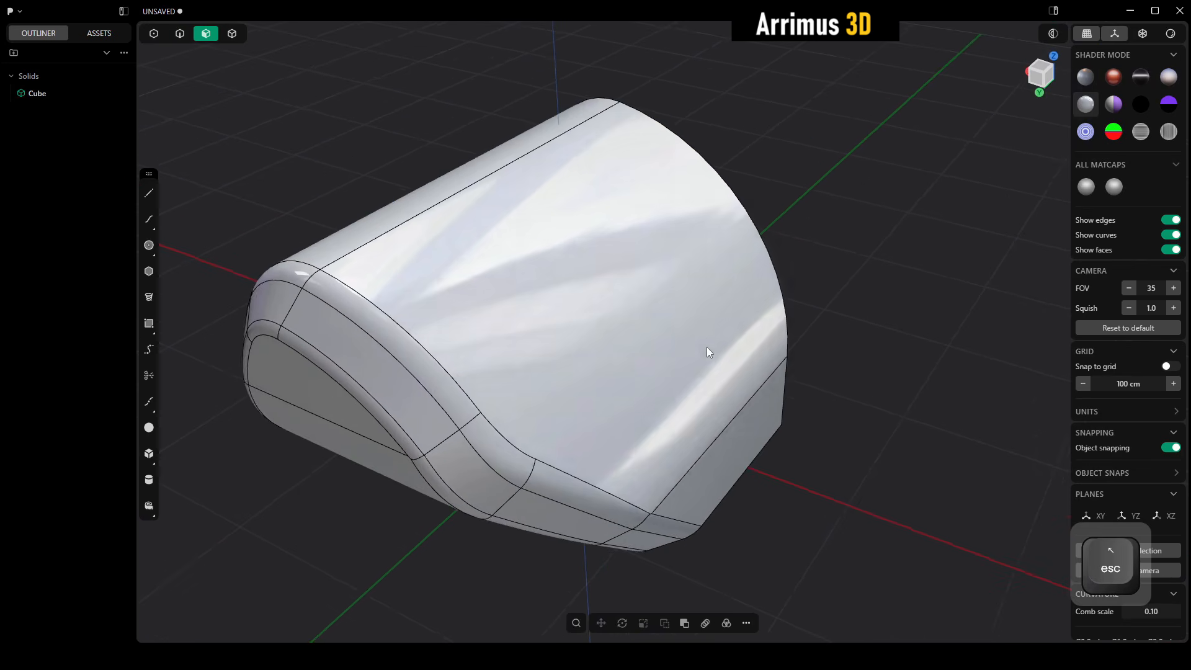
key(4)
scroll(685, 353, down, 3)
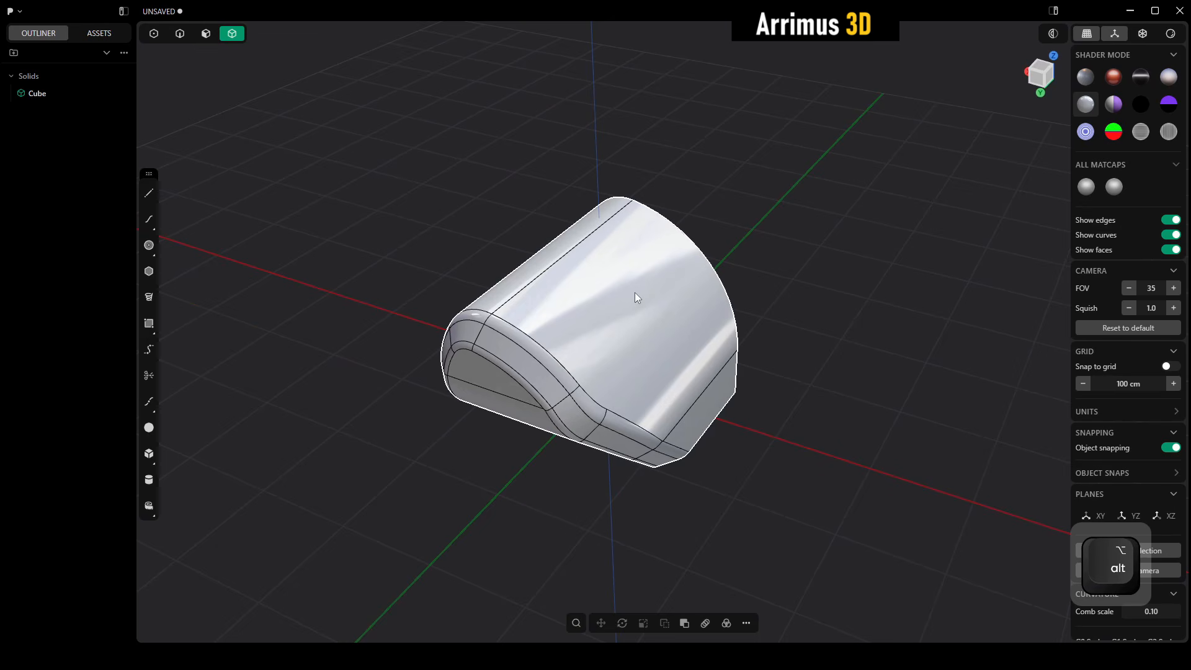
middle_drag(606, 275, 626, 279)
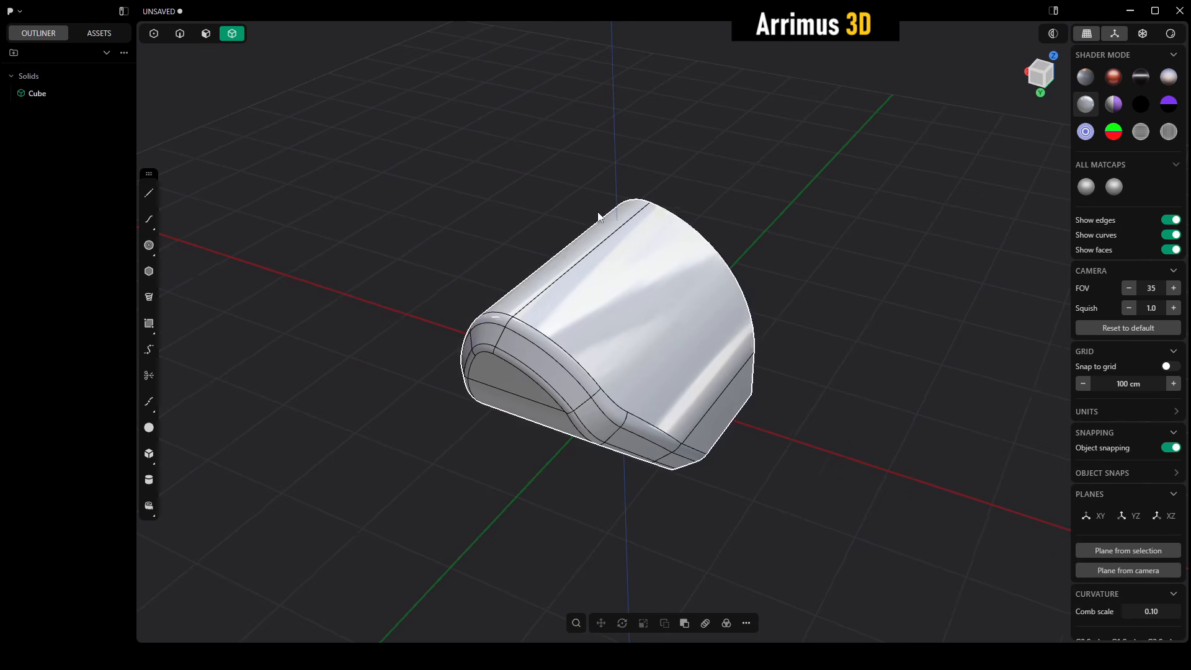
Try selecting the body with selection boxes made from different directions, clearing the selection in between
drag(391, 205, 381, 181)
drag(320, 94, 417, 162)
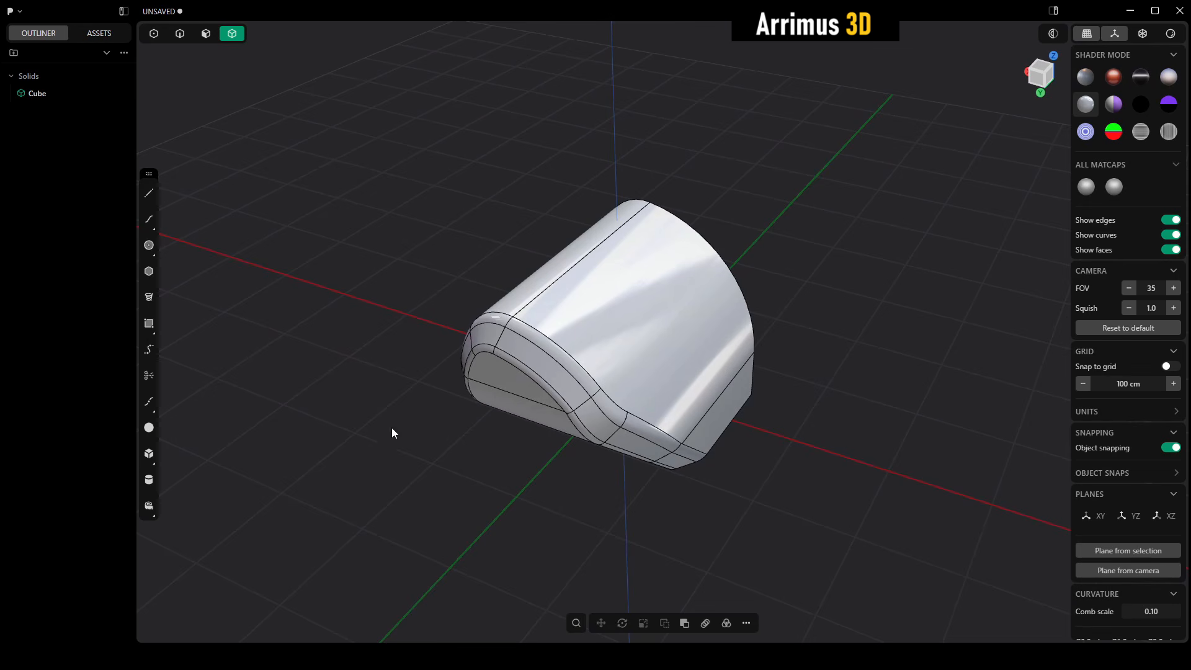
drag(390, 513, 785, 203)
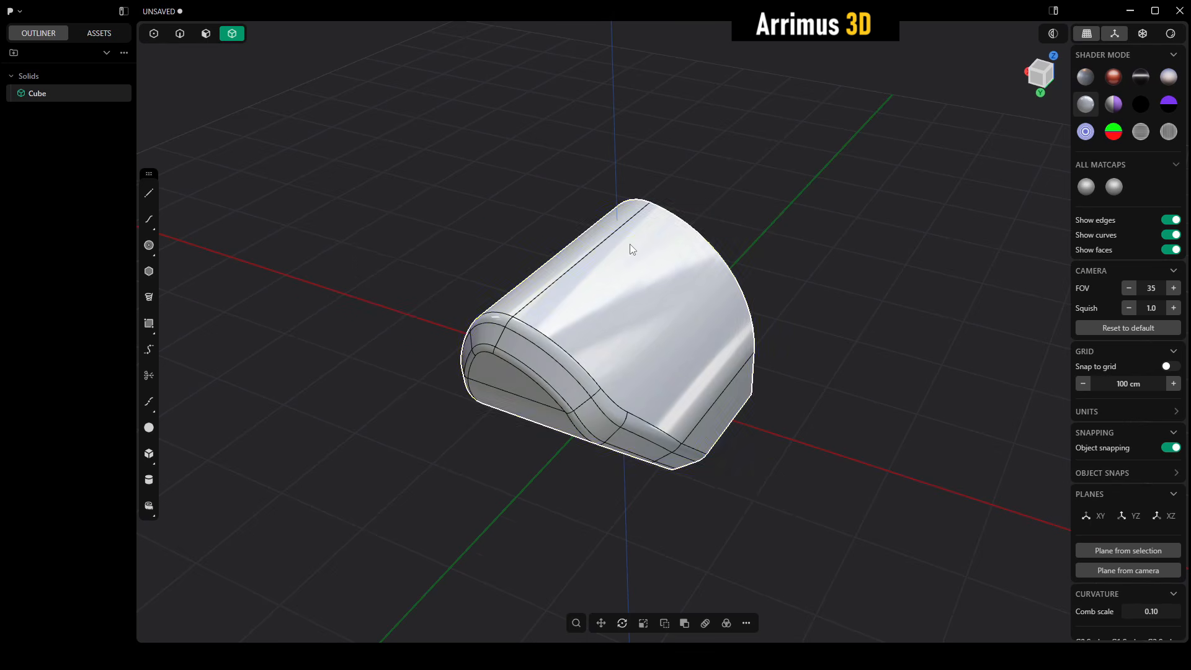
click(862, 184)
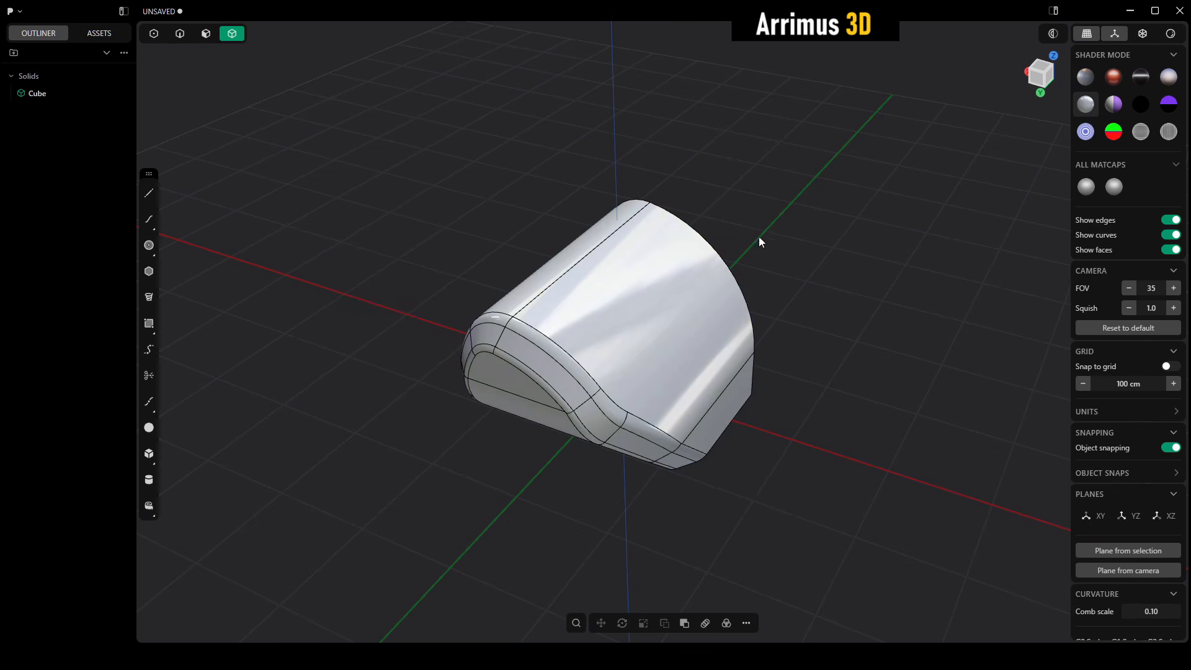
drag(912, 515, 694, 359)
Move the body along the X and Y axes in turn, ending with a raise of about 92 cm along Z
click(659, 310)
mouse_move(660, 310)
right_down()
mouse_move(660, 330)
mouse_move(690, 333)
mouse_move(673, 325)
right_up()
key(g)
key(x)
key(y)
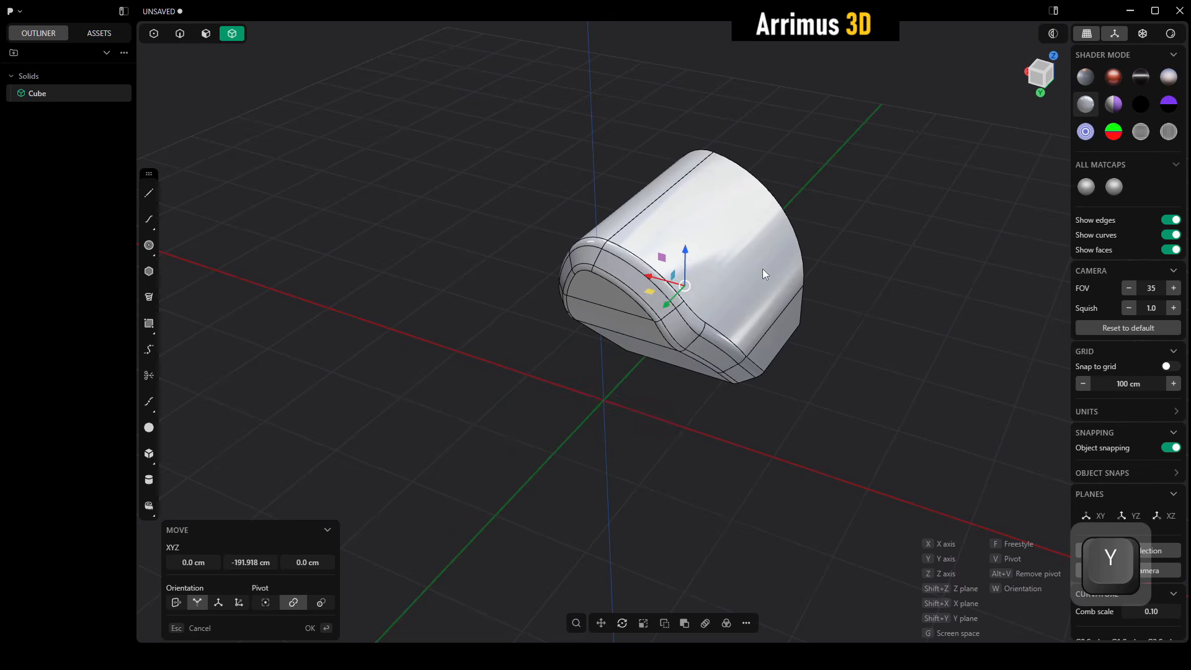
key(z)
middle_drag(729, 254, 580, 321)
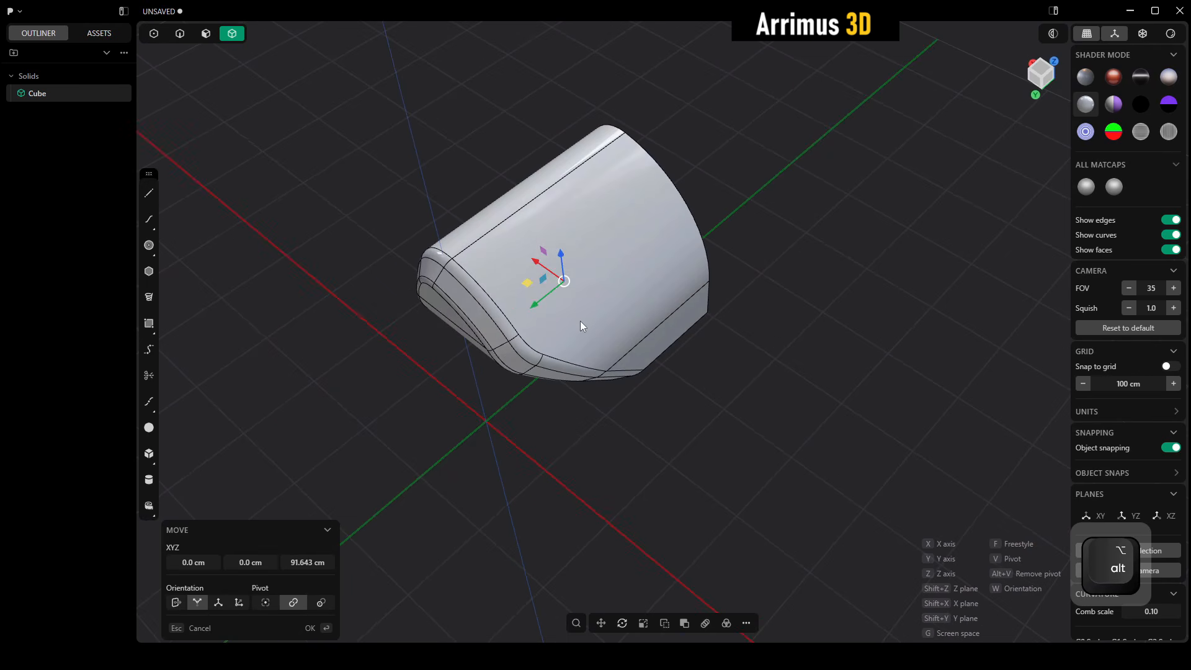
Shift the body along X and Y again, ending with a raise of about 41 cm along Z
right_drag(549, 304, 624, 292)
key(x)
key(y)
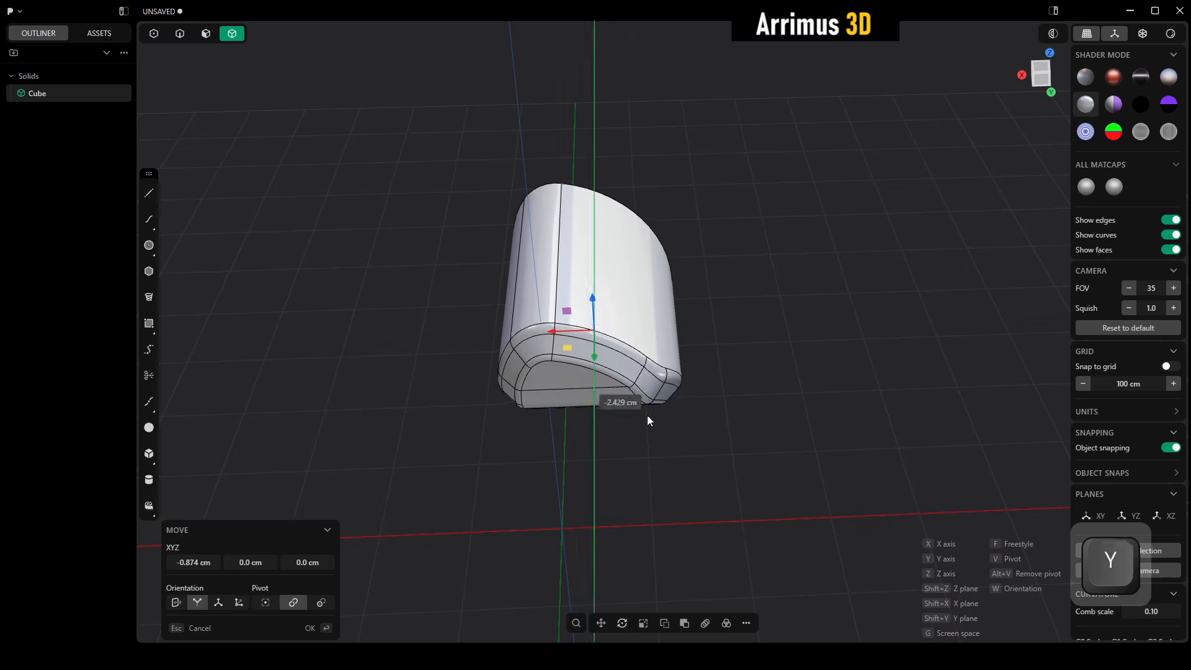
right_drag(664, 374, 634, 284)
key(z)
click(633, 279)
alt+middle_drag(651, 264, 702, 234)
Move the body within the Z plane by about 29 cm in X and -76 cm in Y, and end the move
right_drag(577, 308, 623, 355)
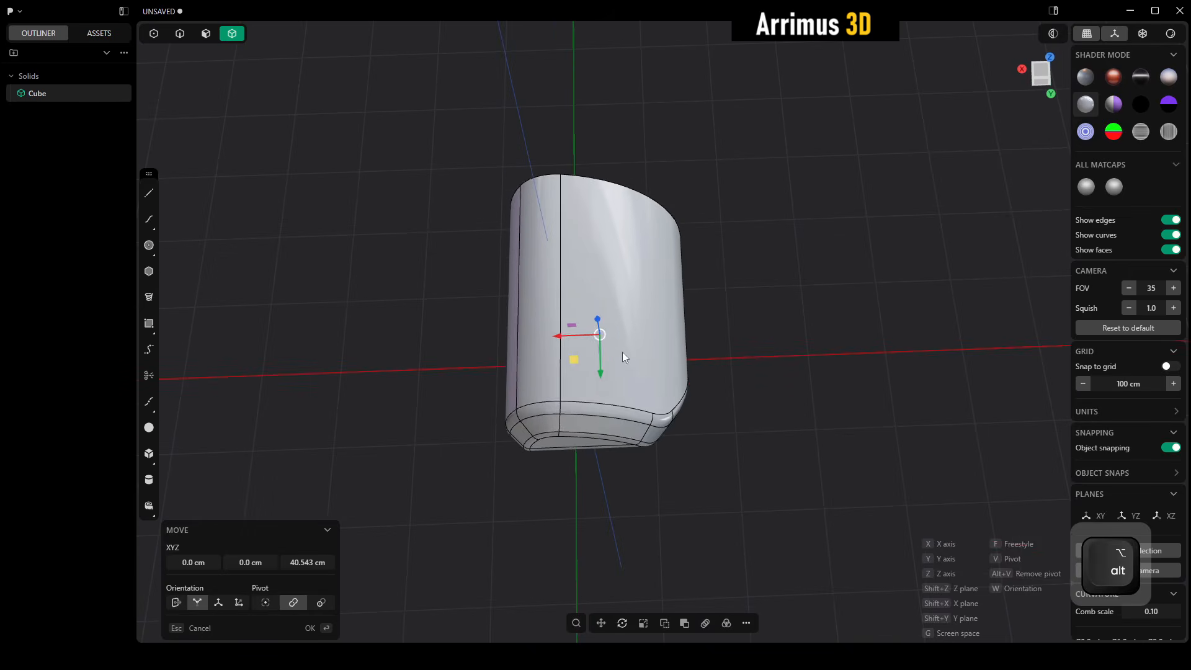
key(shift+z)
click(512, 253)
alt+middle_drag(622, 350, 692, 309)
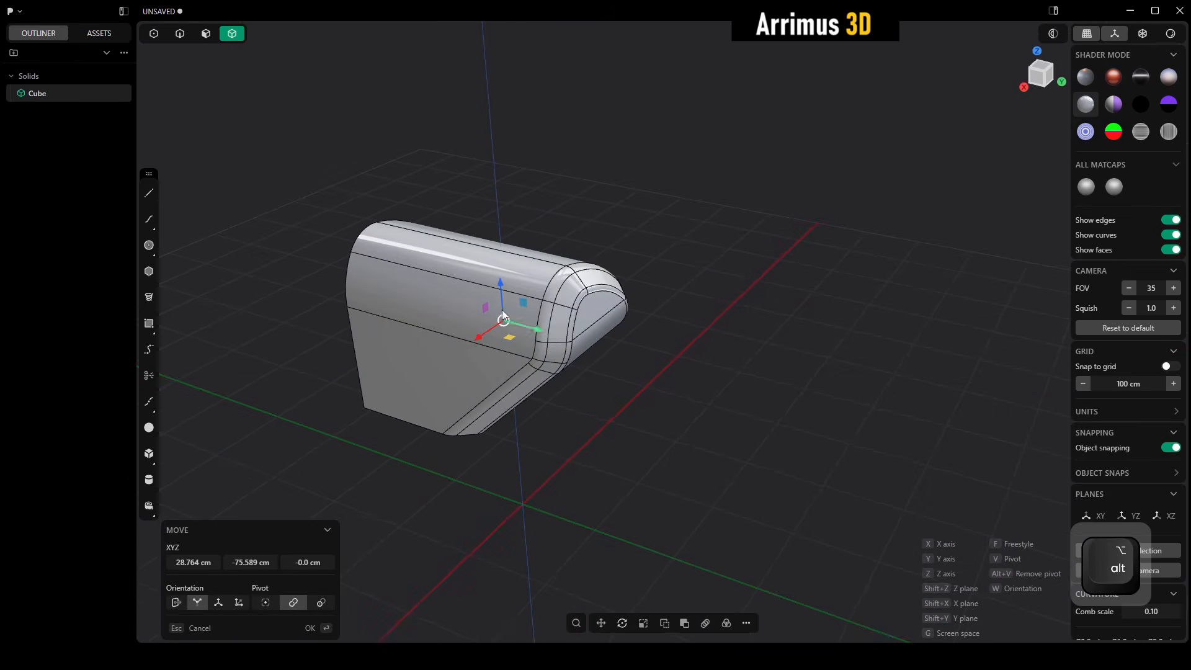
middle_drag(511, 314, 582, 315)
scroll(581, 314, up, 5)
scroll(598, 307, down, 6)
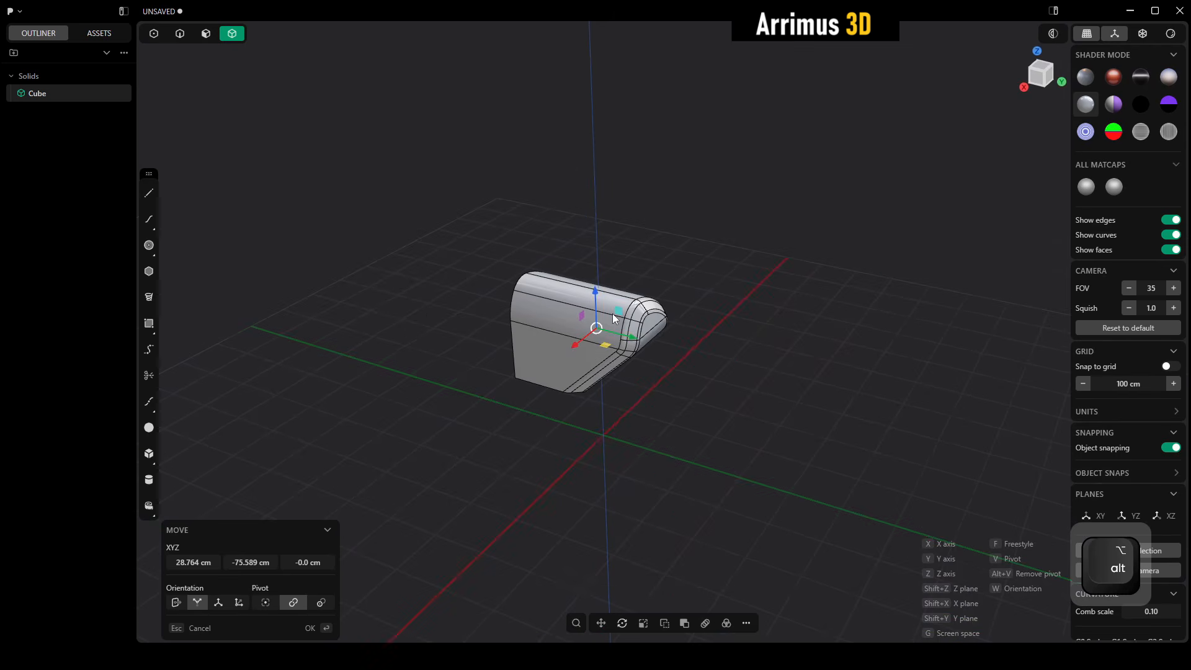
drag(615, 296, 614, 293)
right_click(709, 254)
alt+middle_drag(709, 254, 691, 278)
scroll(687, 280, up, 6)
scroll(682, 292, down, 5)
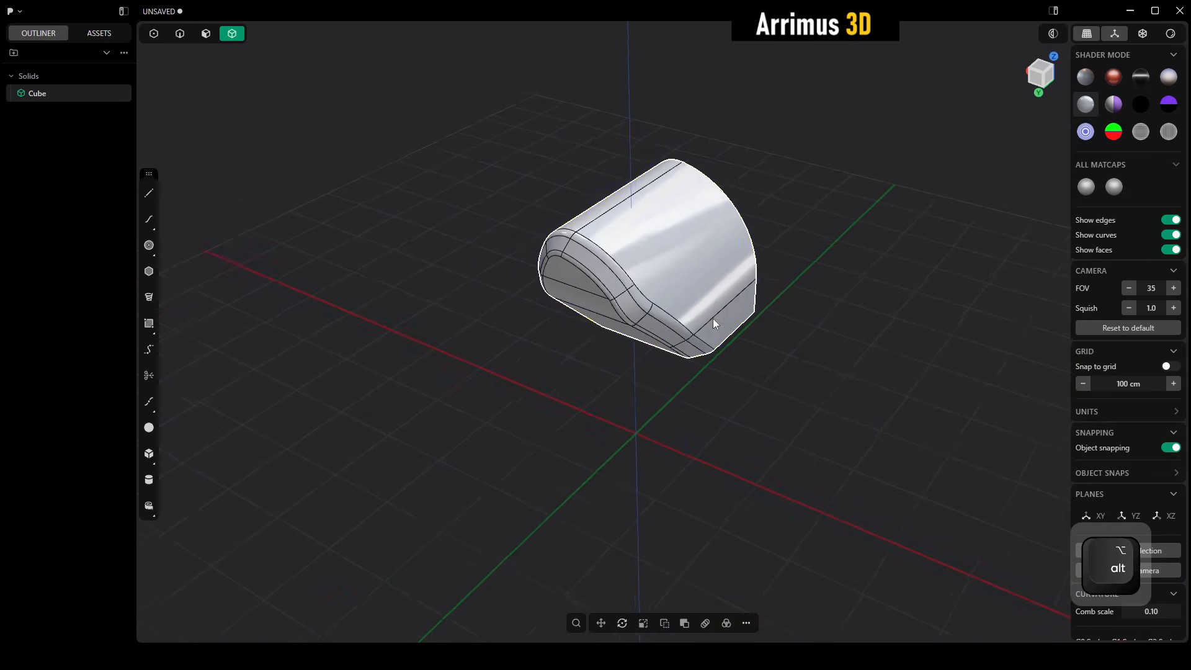
Duplicate the body, try the X, Y and Z move constraints, and place the copy beside the original with a clear gap
key(shift+d)
middle_drag(602, 280, 555, 300)
alt+middle_drag(636, 181, 601, 191)
alt+middle_drag(560, 274, 574, 271)
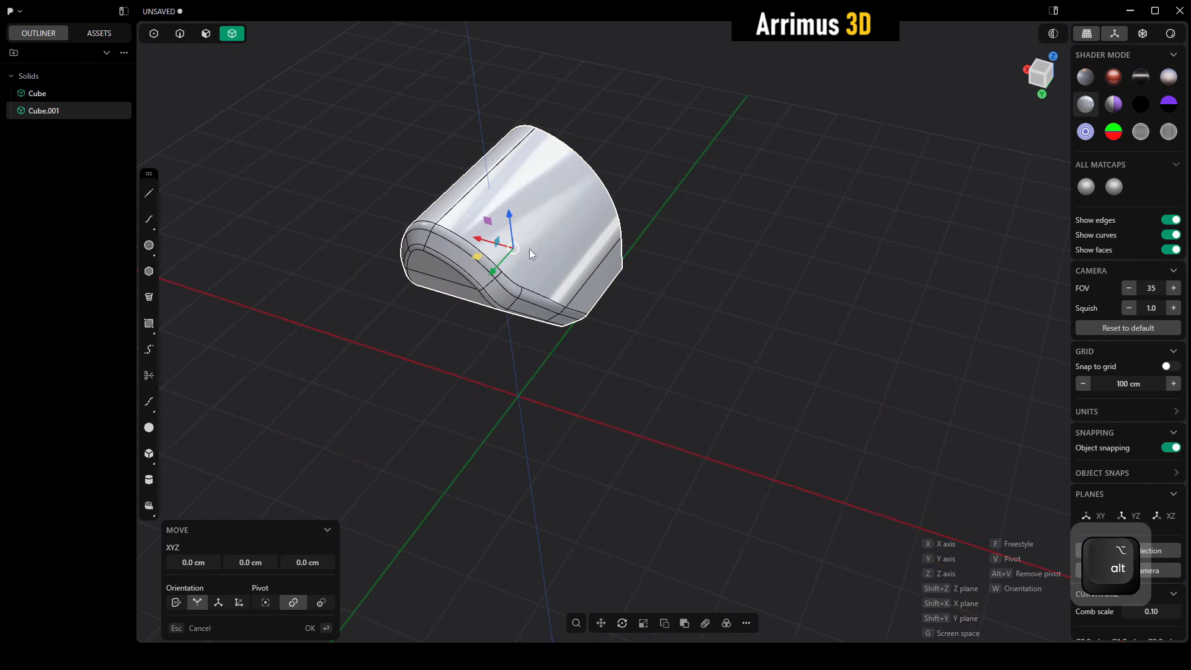
key(x)
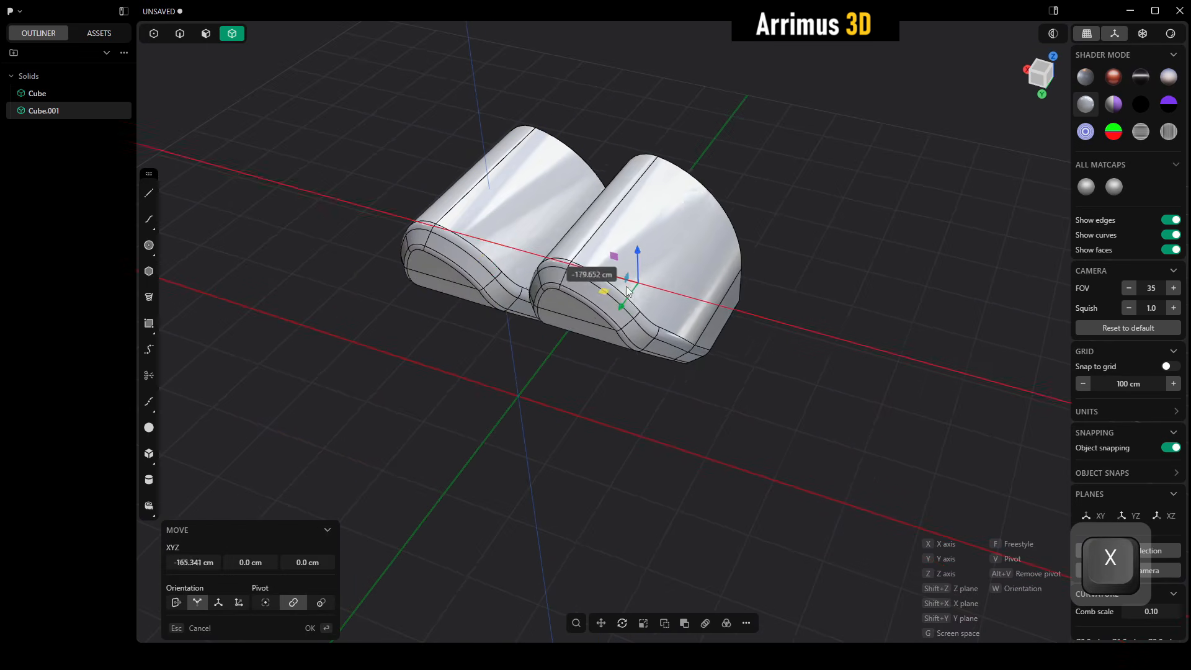
key(y)
key(z)
click(808, 374)
click(857, 393)
middle_drag(751, 325, 710, 346)
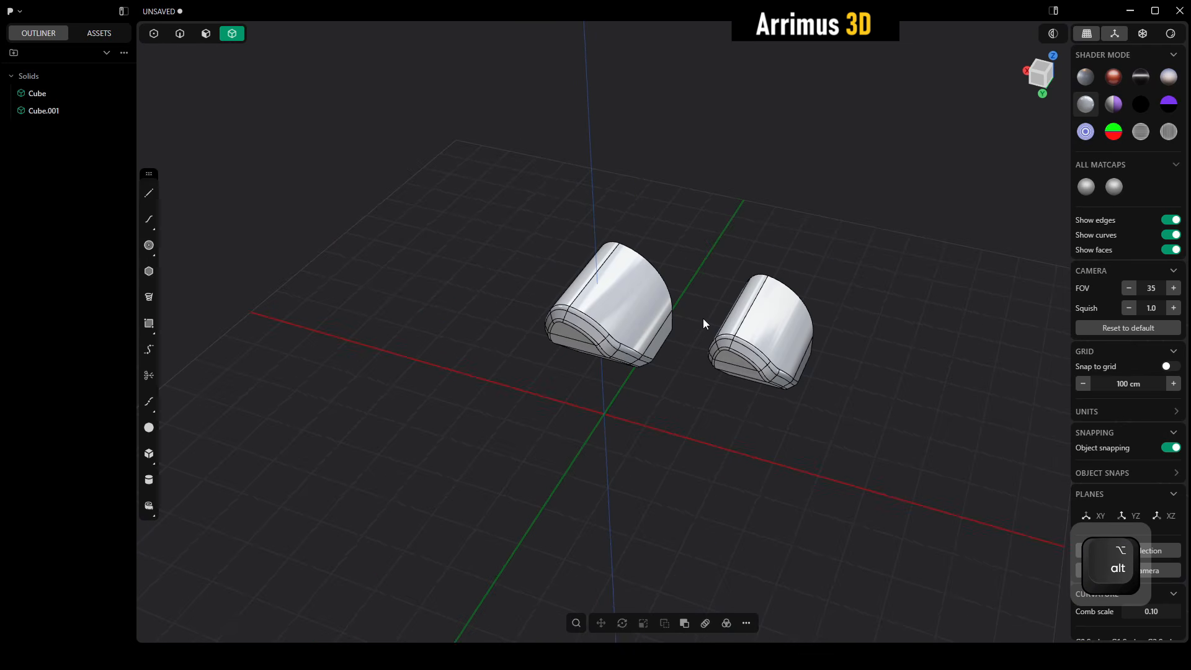
middle_drag(692, 339, 659, 368)
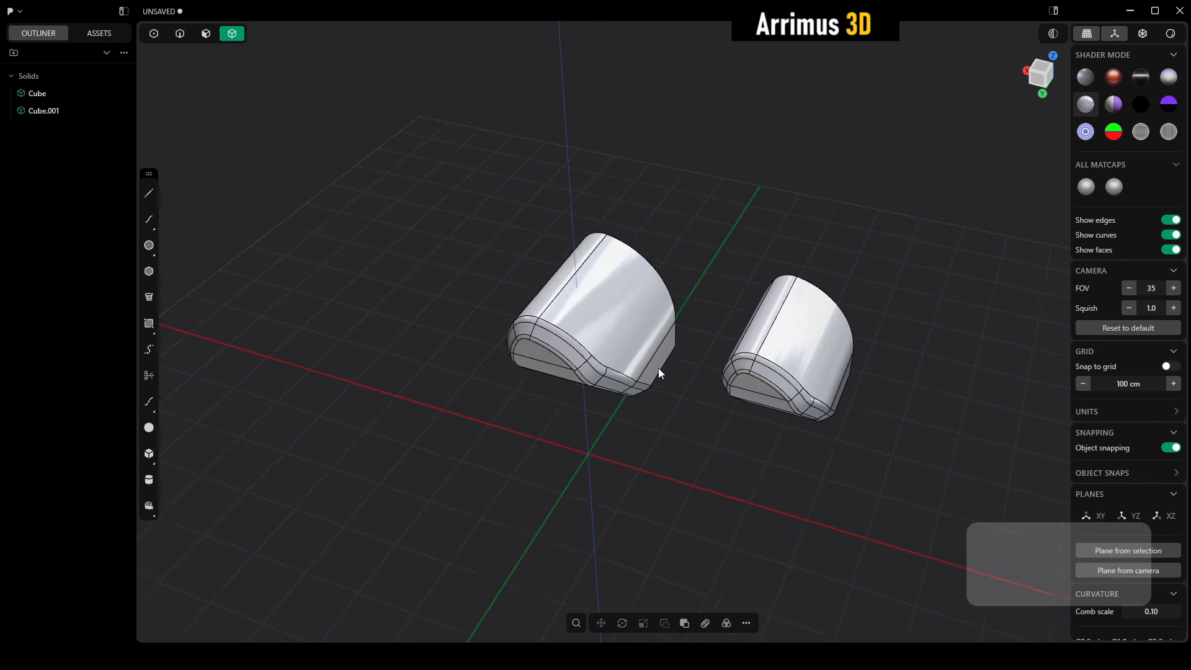
key(ctrl+alt)
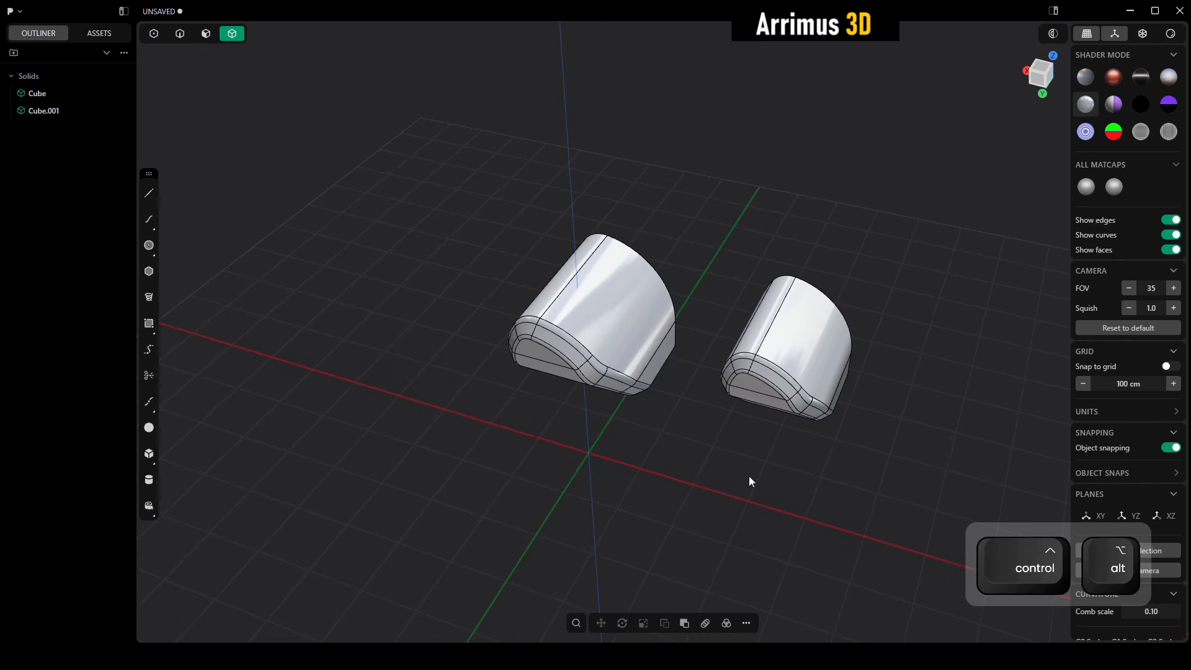